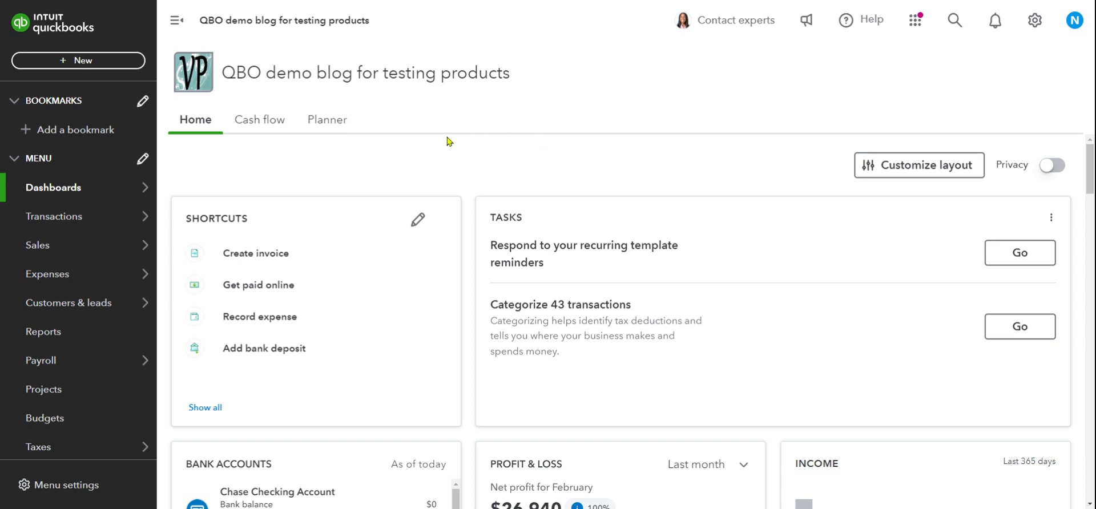
Open the company's chart of accounts from the transactions area.
{"action": "scroll", "coordinate": [448, 141], "scroll_direction": "down", "scroll_amount": 1}
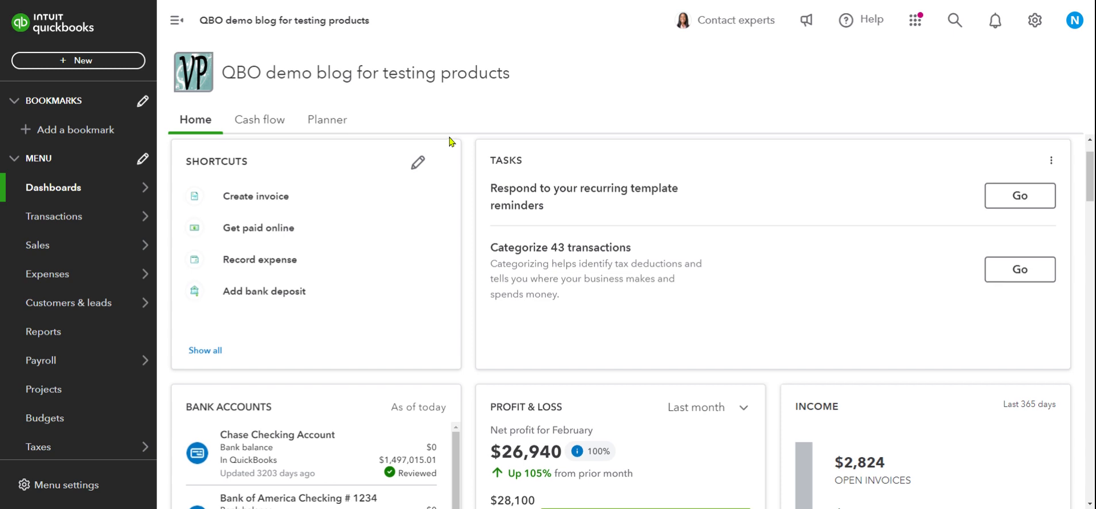
{"action": "scroll", "coordinate": [449, 141], "scroll_direction": "up", "scroll_amount": 1}
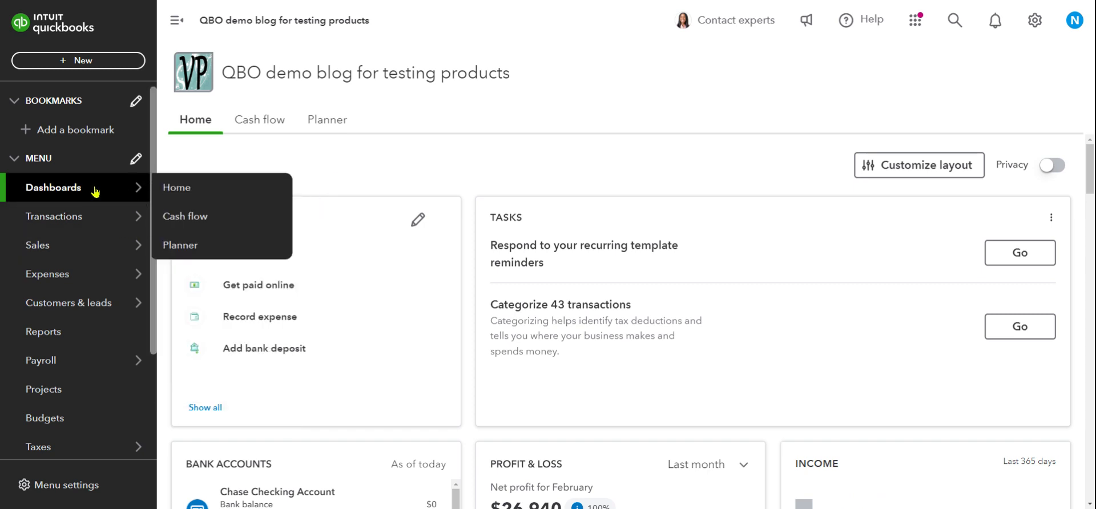
{"action": "mouse_move", "coordinate": [106, 216]}
{"action": "mouse_move", "coordinate": [84, 238]}
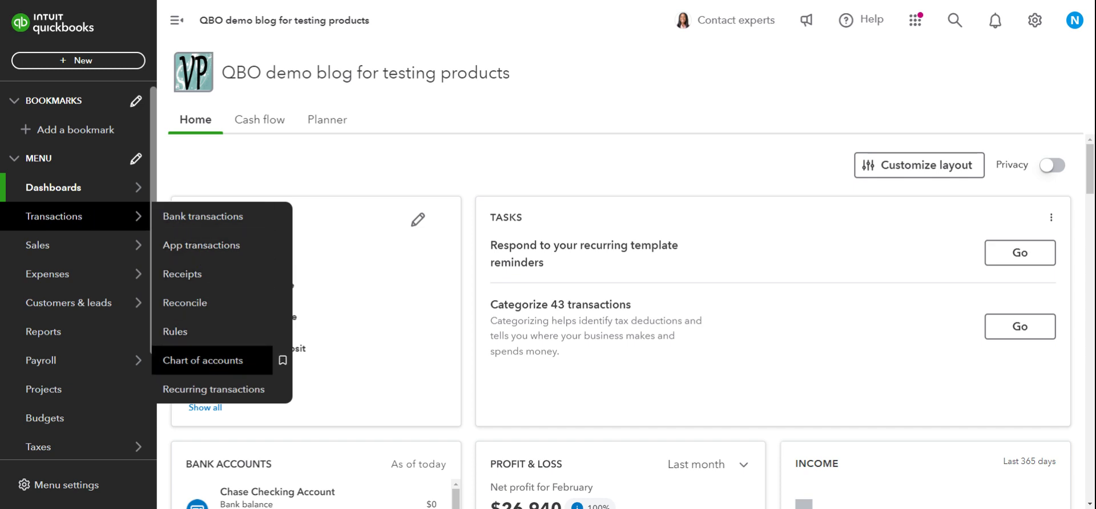
{"action": "left_click", "coordinate": [216, 367]}
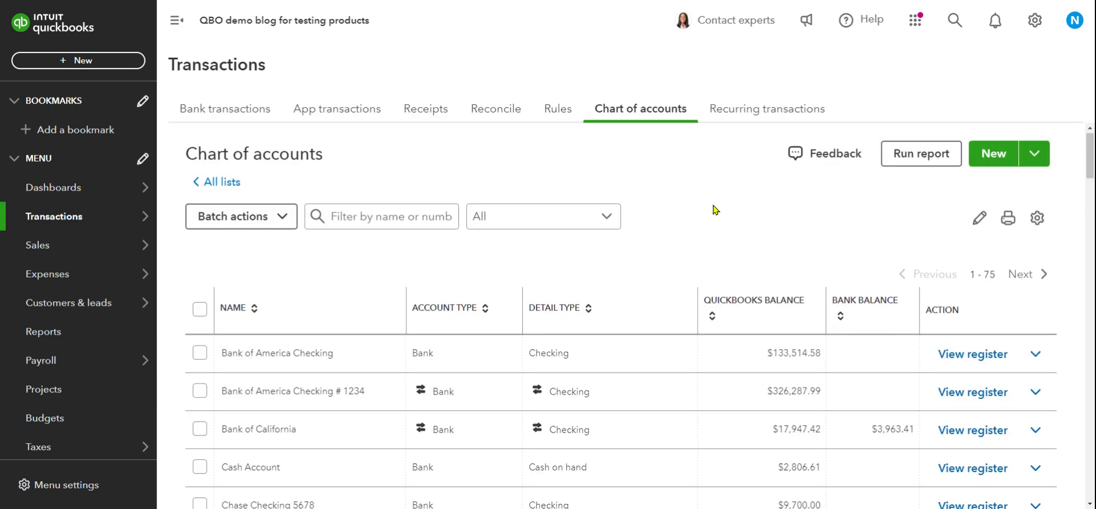
{"action": "scroll", "coordinate": [714, 210], "scroll_direction": "down", "scroll_amount": 1}
{"action": "scroll", "coordinate": [714, 209], "scroll_direction": "up", "scroll_amount": 1}
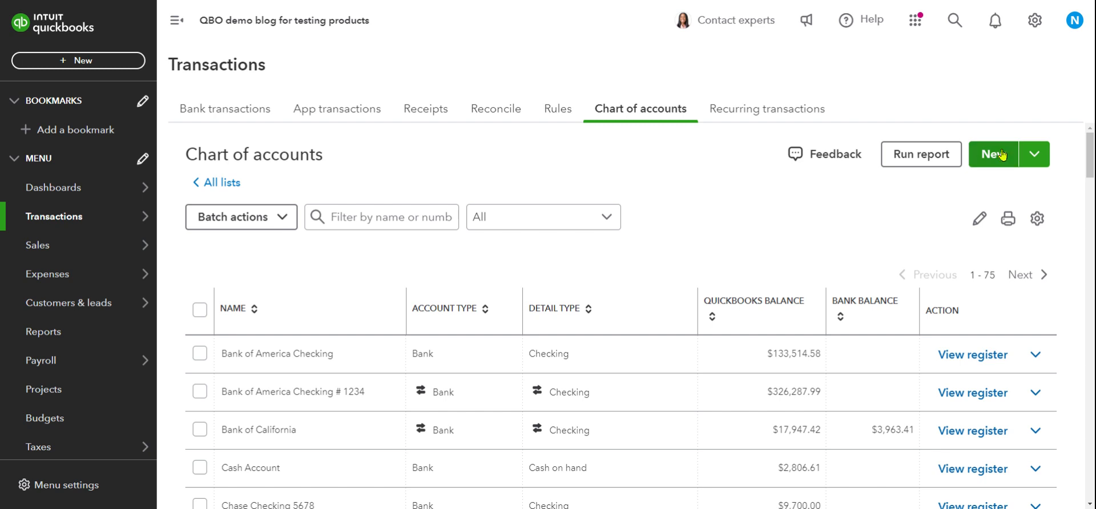
Start a new account in the chart of accounts and save it under Bank Accounts.
{"action": "left_click", "coordinate": [971, 156]}
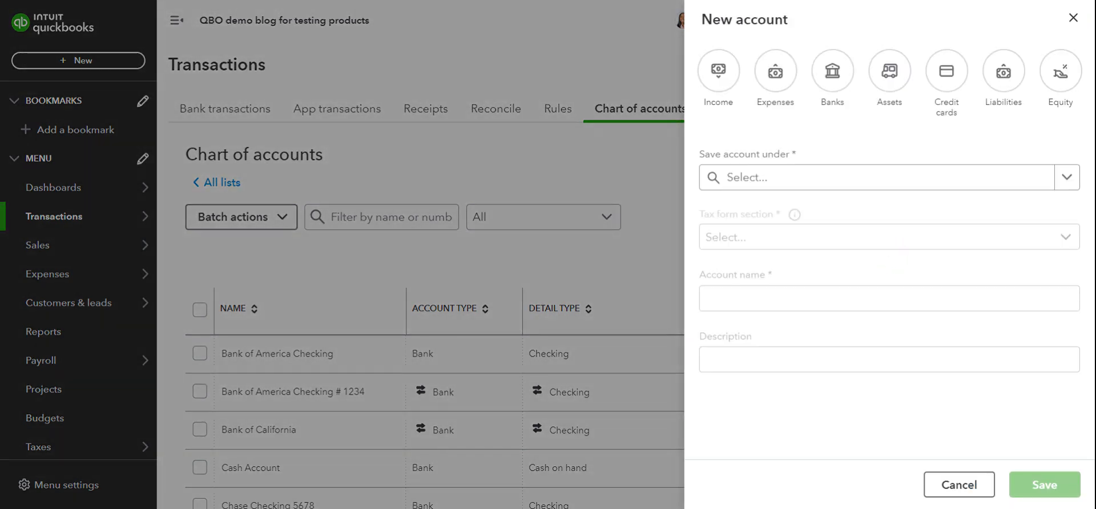
{"action": "left_click", "coordinate": [1066, 179]}
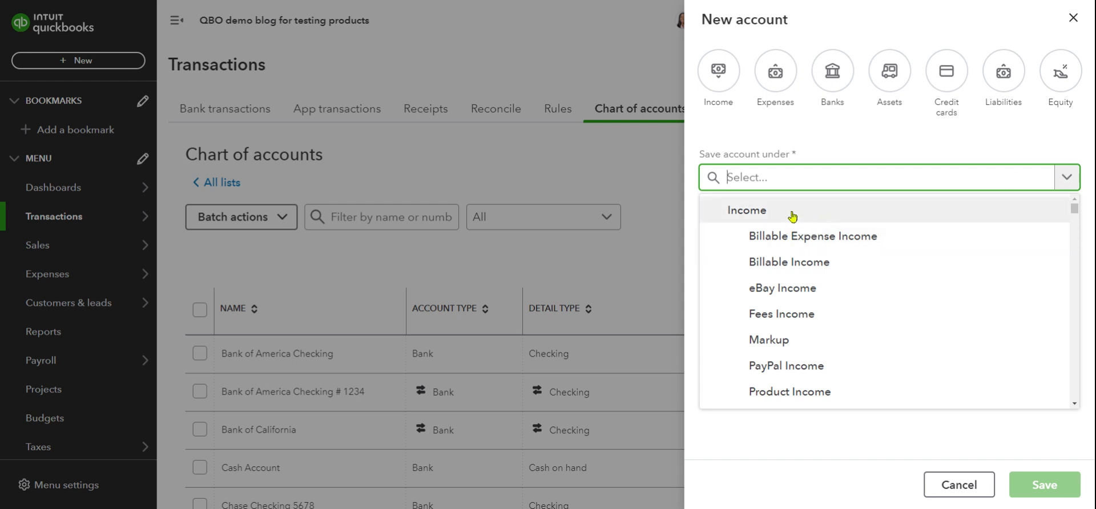
{"action": "scroll", "coordinate": [811, 264], "scroll_direction": "down", "scroll_amount": 7}
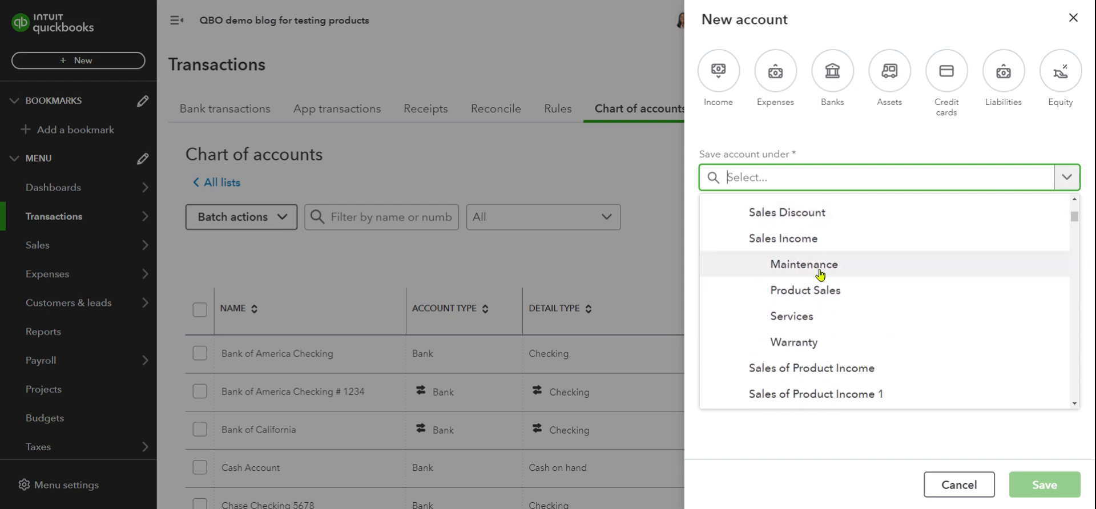
{"action": "scroll", "coordinate": [820, 274], "scroll_direction": "down", "scroll_amount": 7}
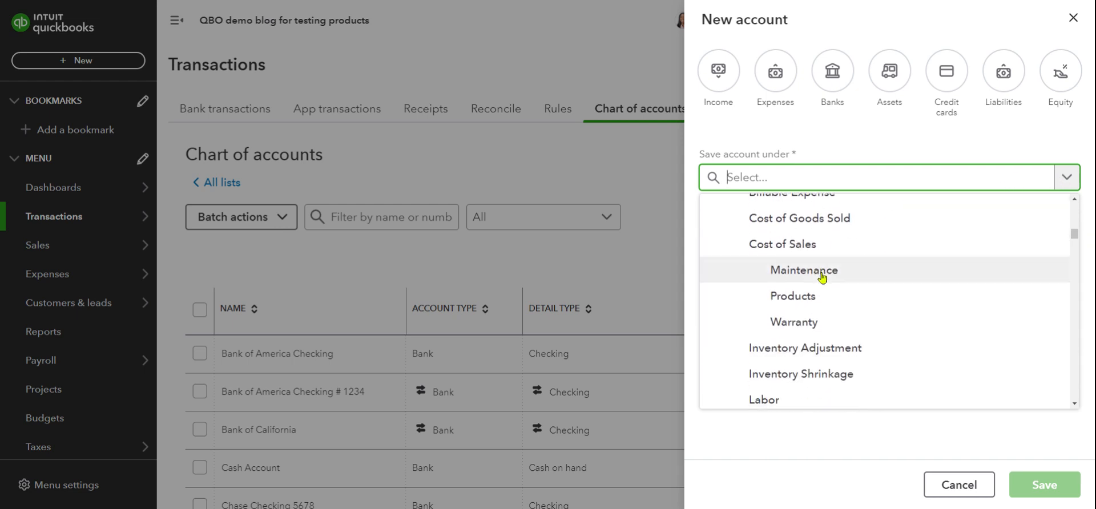
{"action": "scroll", "coordinate": [822, 280], "scroll_direction": "down", "scroll_amount": 7}
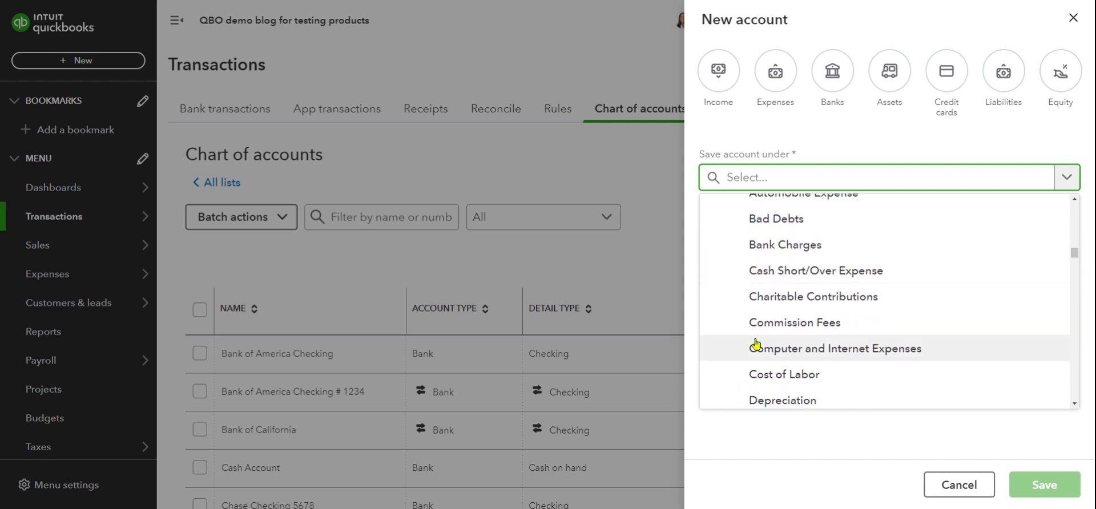
{"action": "scroll", "coordinate": [759, 311], "scroll_direction": "down", "scroll_amount": 5}
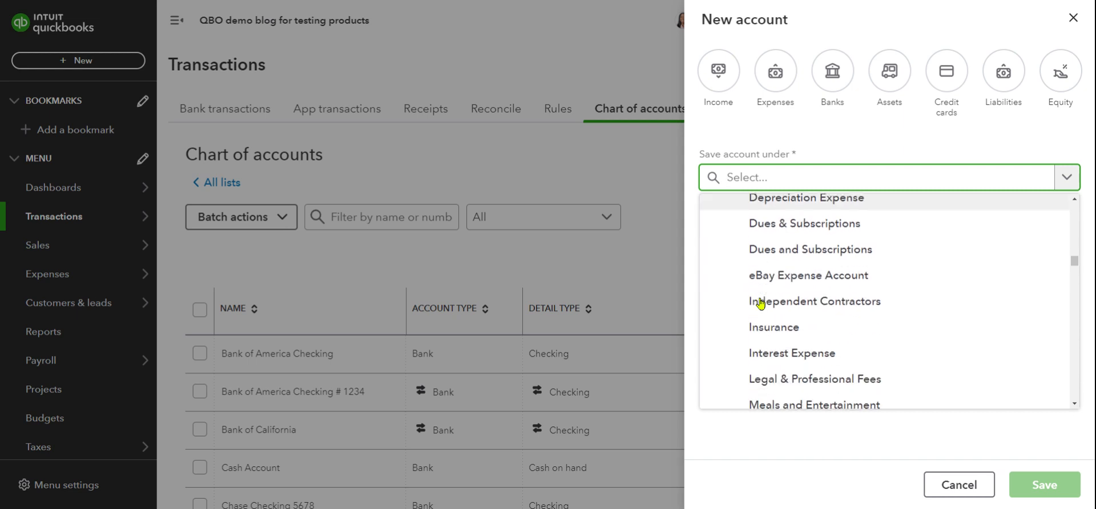
{"action": "scroll", "coordinate": [760, 305], "scroll_direction": "down", "scroll_amount": 2}
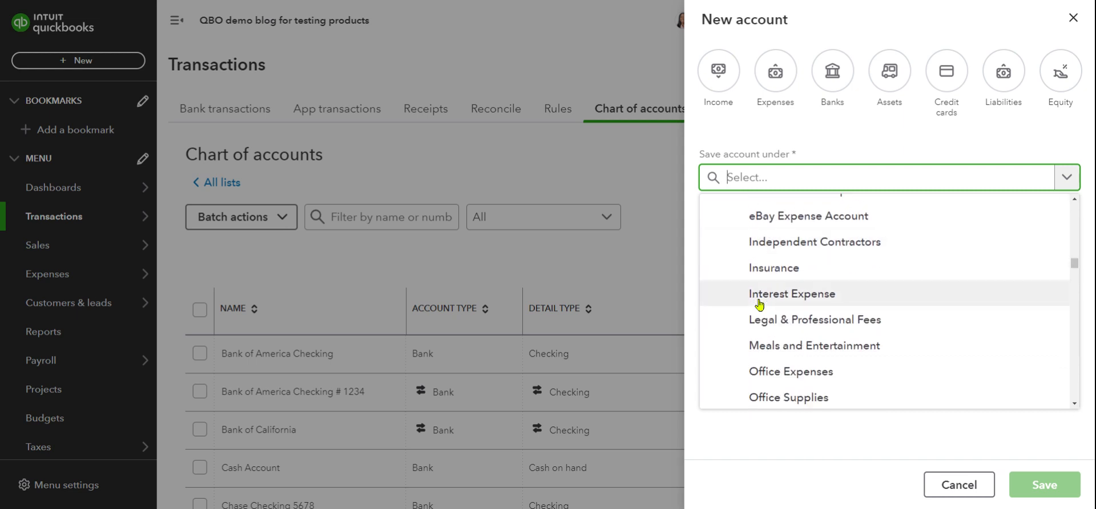
{"action": "scroll", "coordinate": [780, 304], "scroll_direction": "down", "scroll_amount": 10}
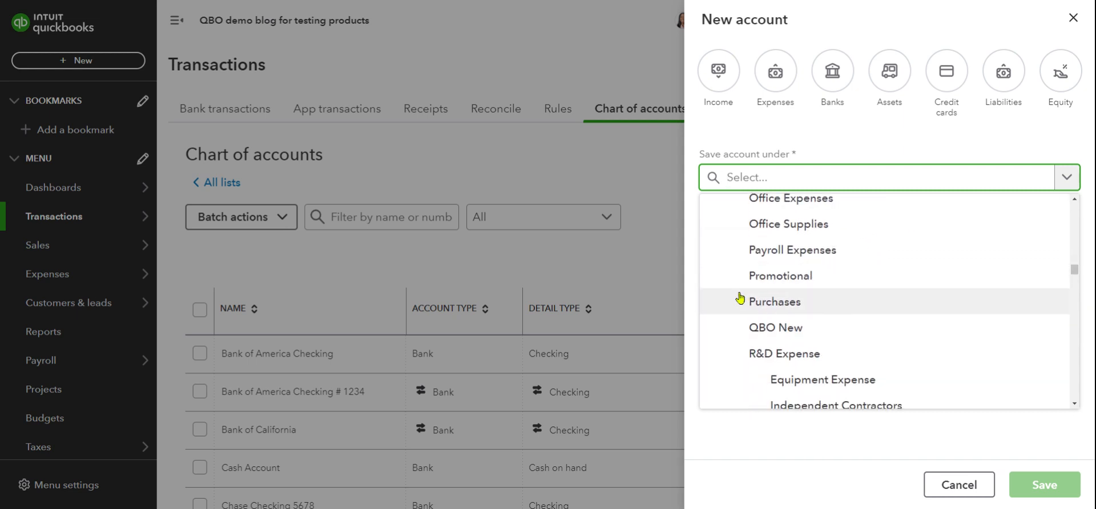
{"action": "scroll", "coordinate": [736, 307], "scroll_direction": "down", "scroll_amount": 13}
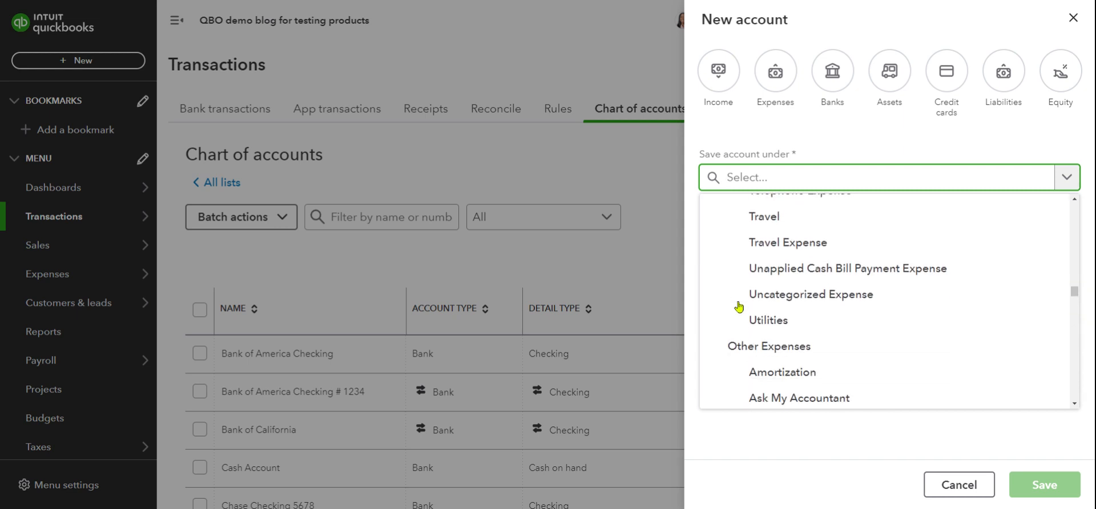
{"action": "scroll", "coordinate": [738, 307], "scroll_direction": "down", "scroll_amount": 3}
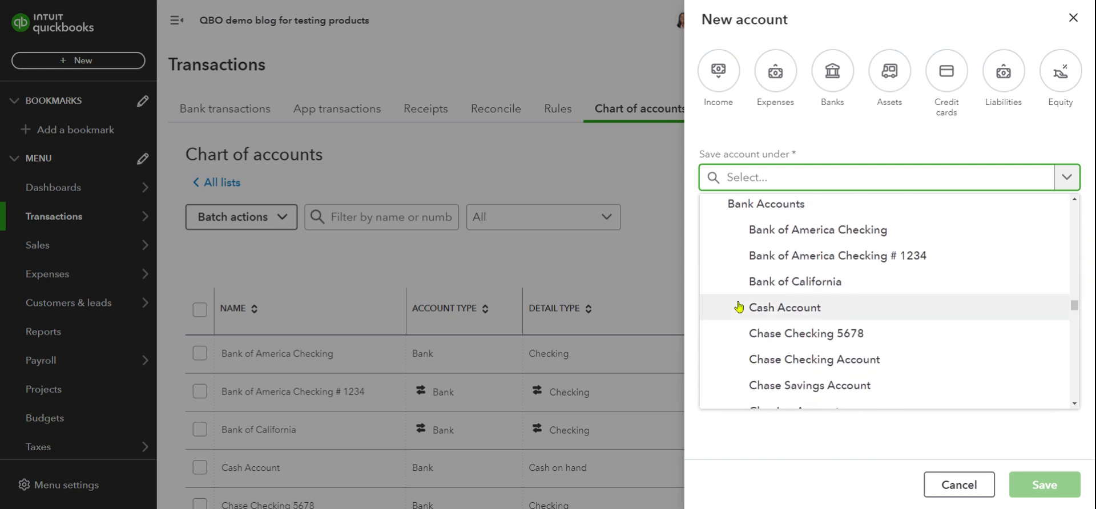
{"action": "scroll", "coordinate": [739, 307], "scroll_direction": "down", "scroll_amount": 4}
{"action": "scroll", "coordinate": [739, 307], "scroll_direction": "down", "scroll_amount": 9}
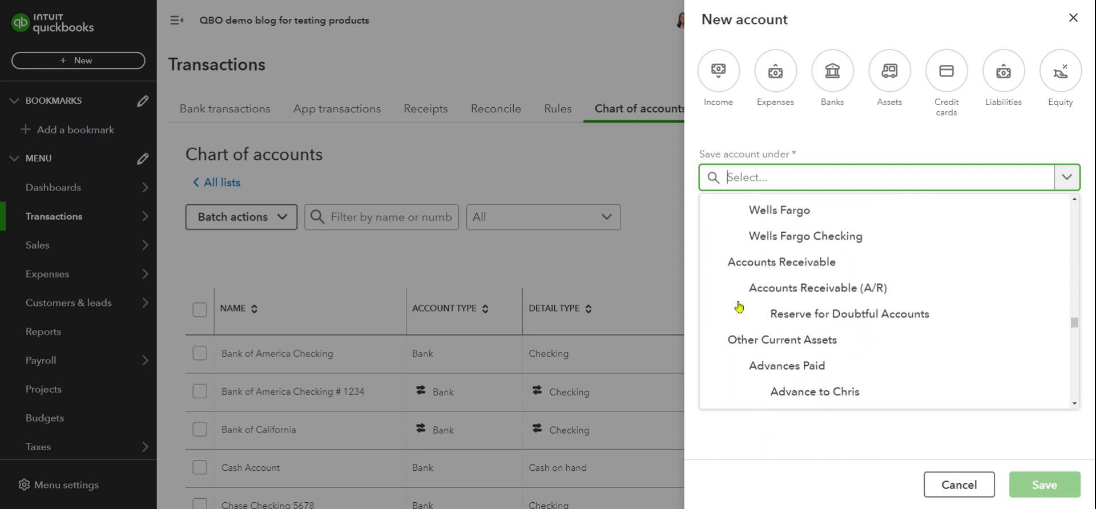
{"action": "scroll", "coordinate": [742, 304], "scroll_direction": "up", "scroll_amount": 6}
{"action": "scroll", "coordinate": [743, 304], "scroll_direction": "up", "scroll_amount": 8}
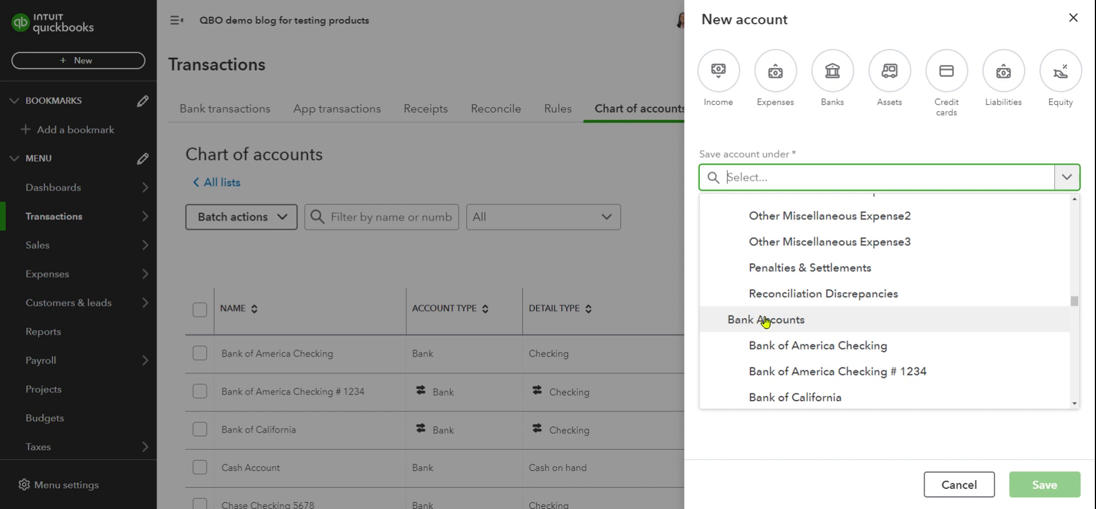
{"action": "left_click", "coordinate": [765, 321]}
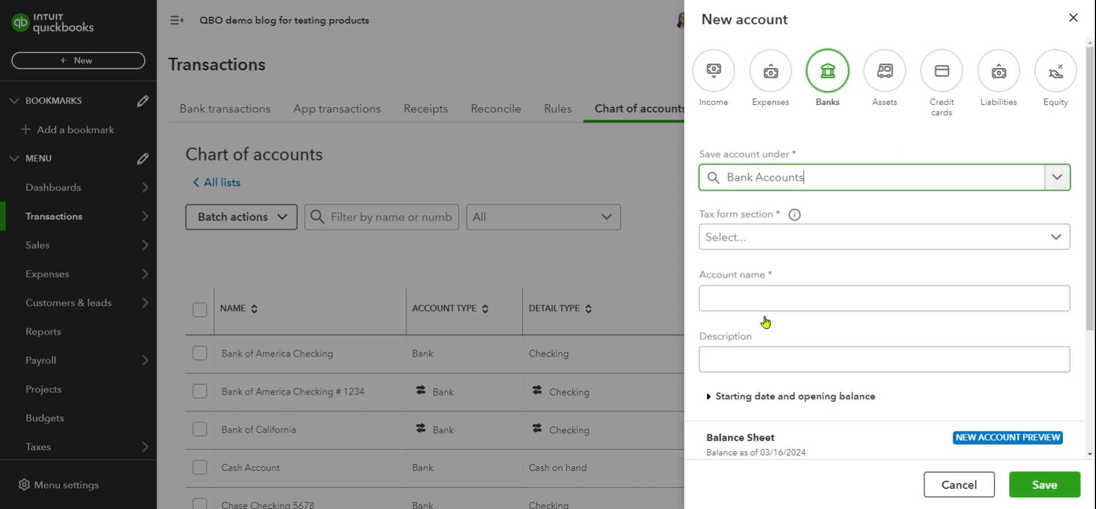
Set the new account's tax form section to Checking and name it My Expenses and Income Tracking.
{"action": "left_click", "coordinate": [1059, 239]}
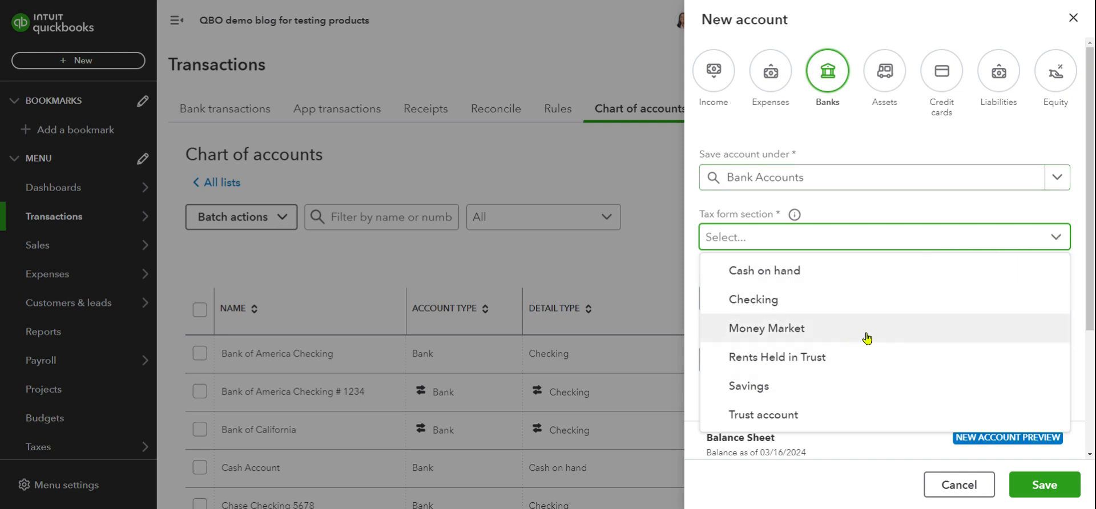
{"action": "left_click", "coordinate": [775, 303]}
{"action": "left_click", "coordinate": [774, 298]}
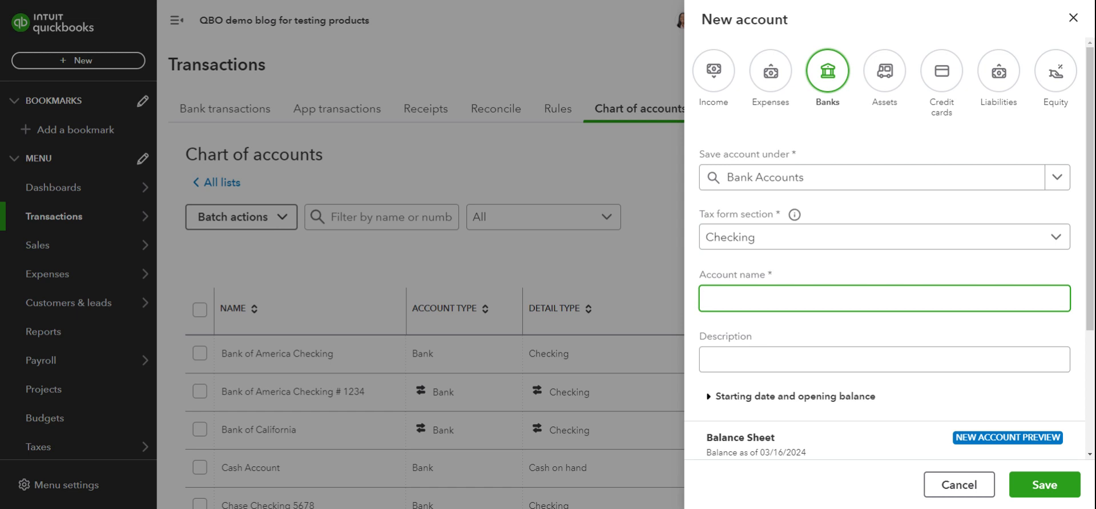
{"action": "type", "text": "My Expenses and Income Tracking"}
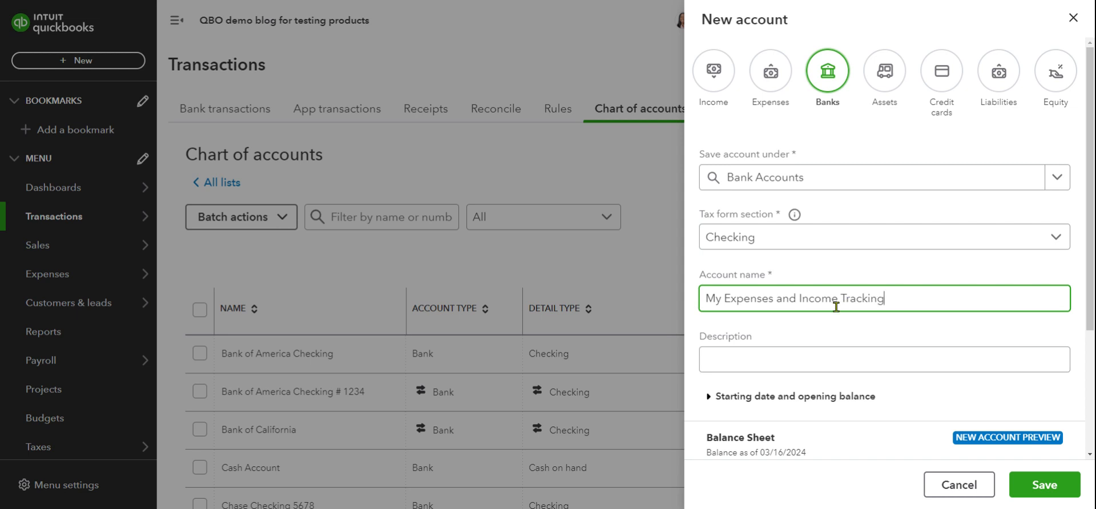
Copy the account name My Expenses and Income Tracking into the description and save the new account.
{"action": "left_click_drag", "start_coordinate": [703, 300], "coordinate": [897, 292]}
{"action": "key", "text": "ctrl+c"}
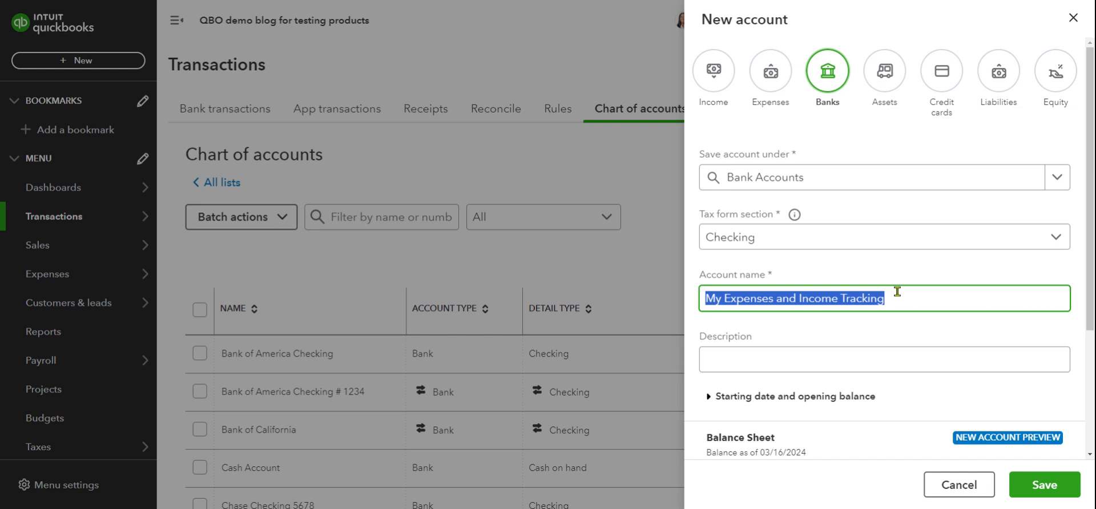
{"action": "left_click", "coordinate": [794, 368]}
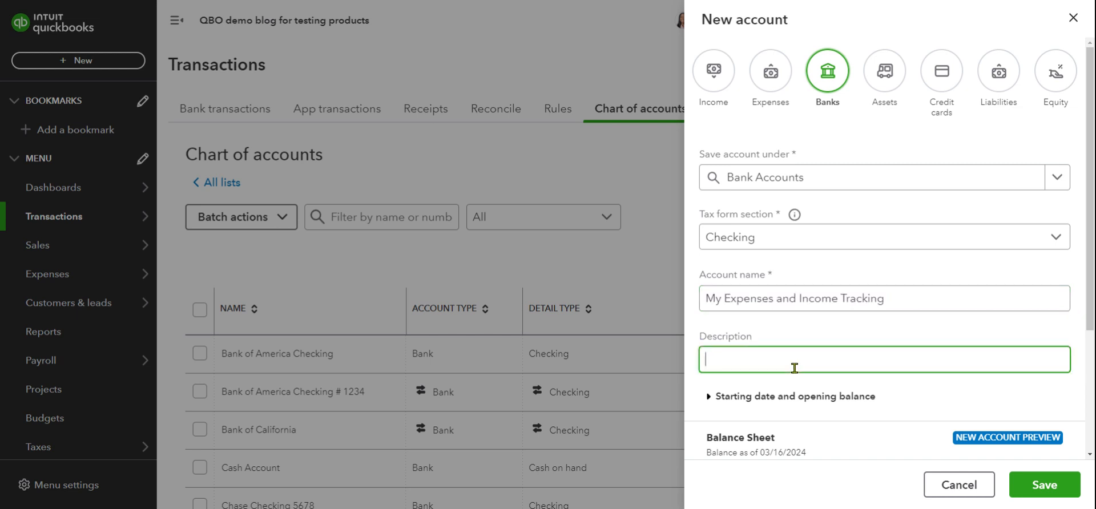
{"action": "key", "text": "ctrl+v"}
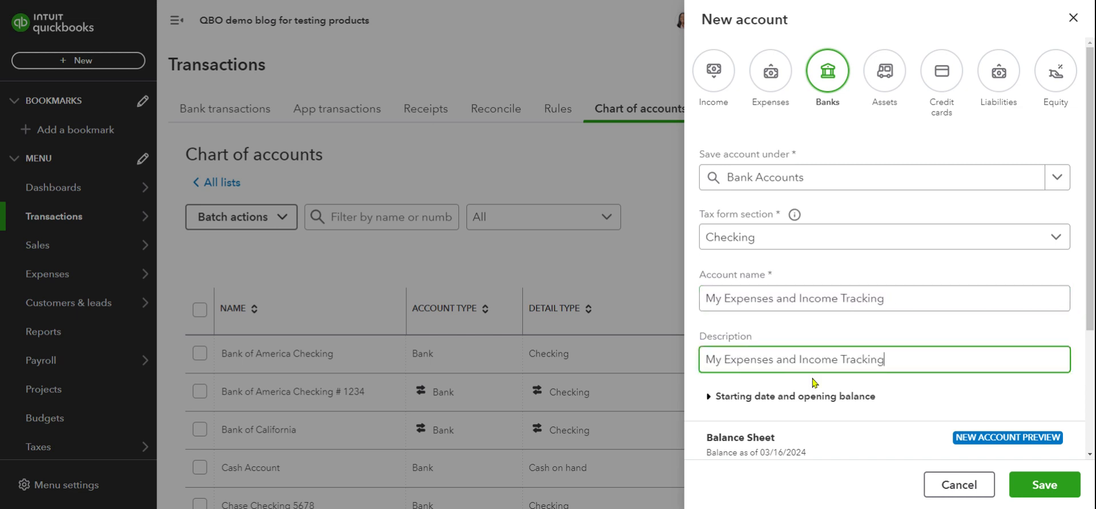
{"action": "left_click", "coordinate": [1044, 486]}
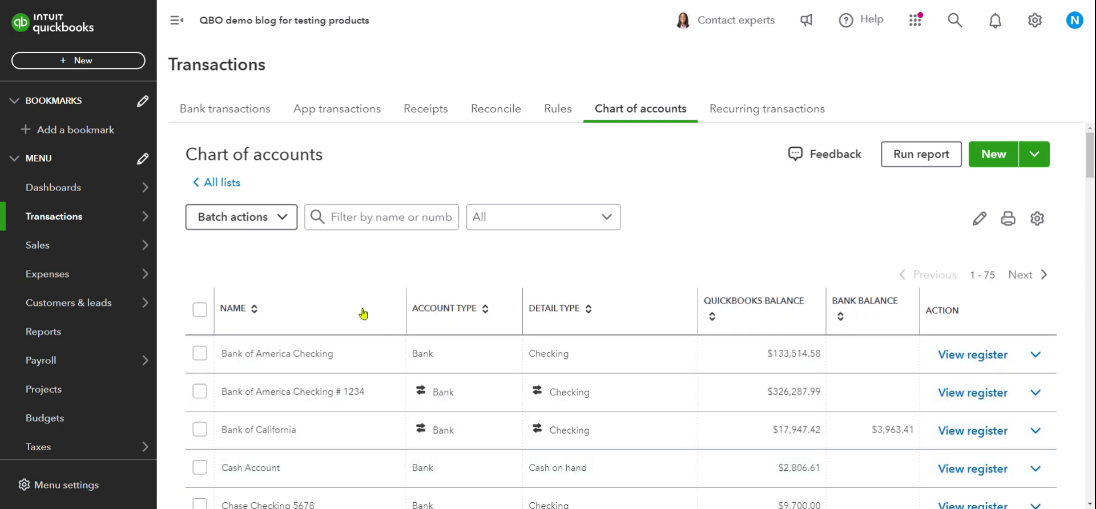
Find the My Expenses and Income Tracking account in the chart of accounts and open its register.
{"action": "scroll", "coordinate": [367, 296], "scroll_direction": "down", "scroll_amount": 7}
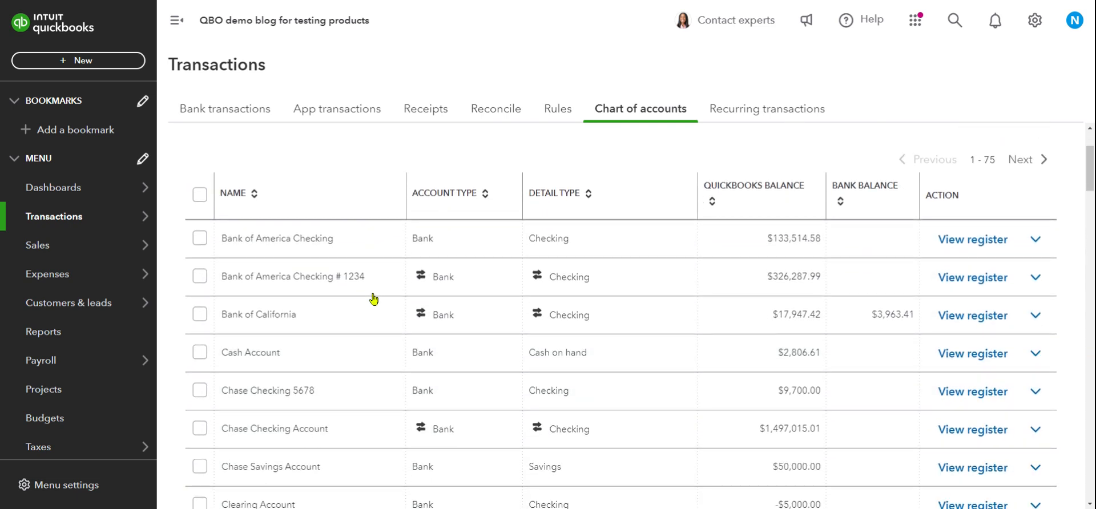
{"action": "scroll", "coordinate": [374, 323], "scroll_direction": "up", "scroll_amount": 10}
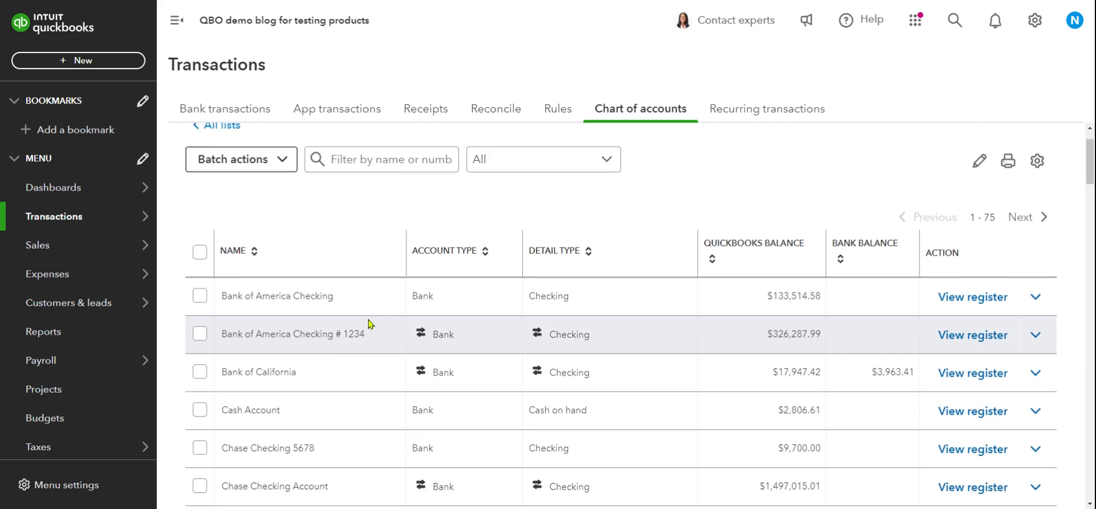
{"action": "scroll", "coordinate": [385, 390], "scroll_direction": "down", "scroll_amount": 7}
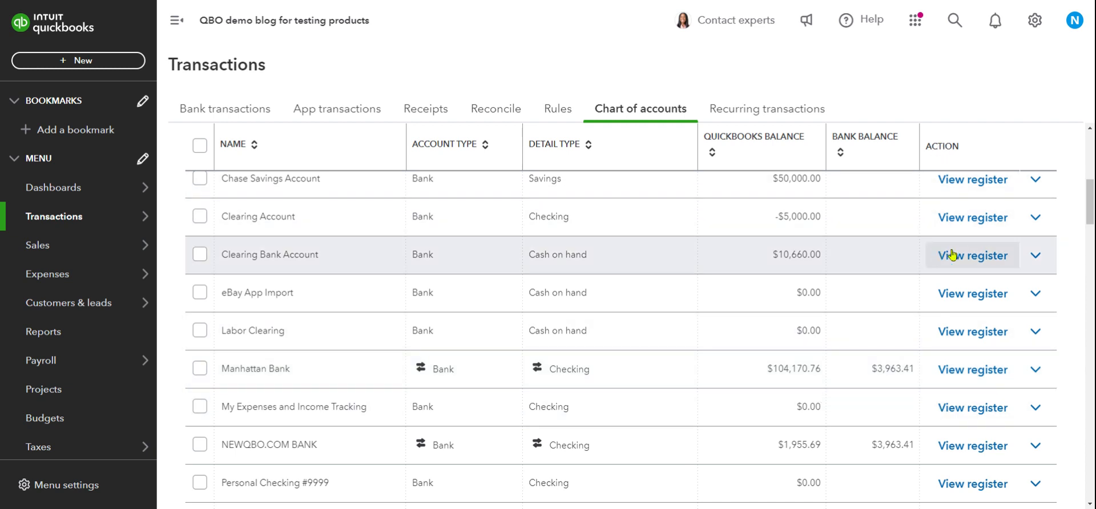
{"action": "scroll", "coordinate": [971, 217], "scroll_direction": "down", "scroll_amount": 3}
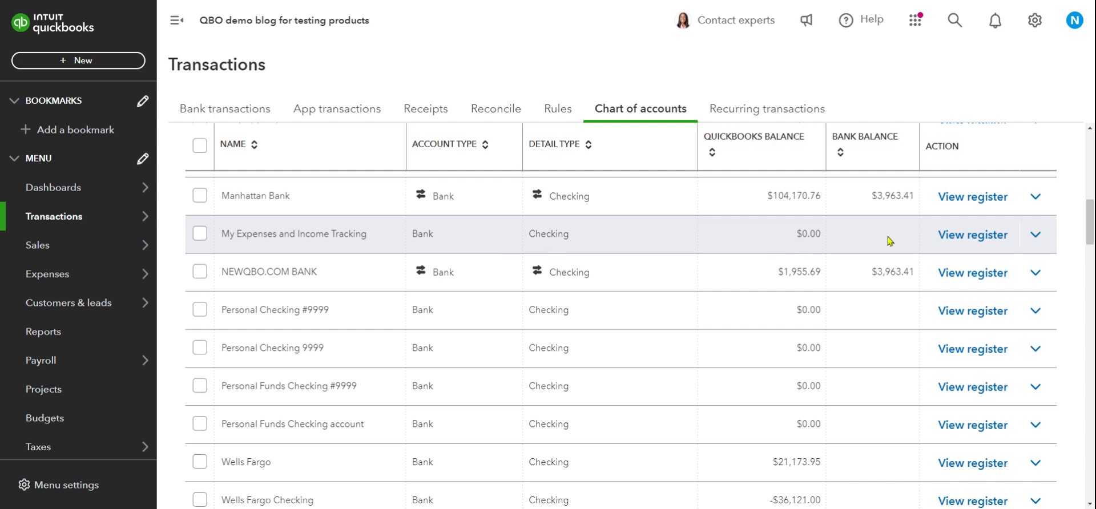
{"action": "left_click", "coordinate": [973, 240]}
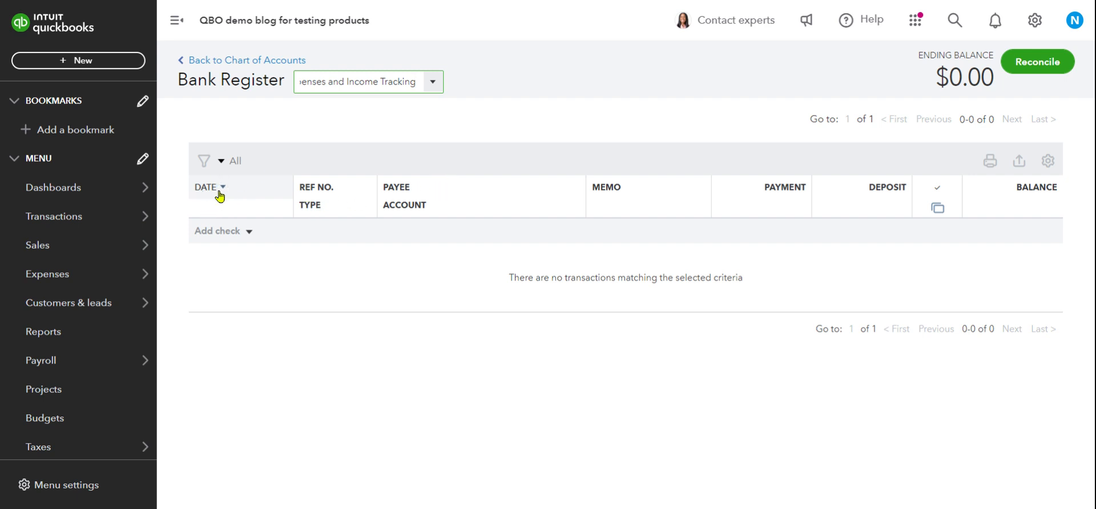
Add a new expense entry to the bank register and date it 03/16/2030.
{"action": "left_click", "coordinate": [250, 233]}
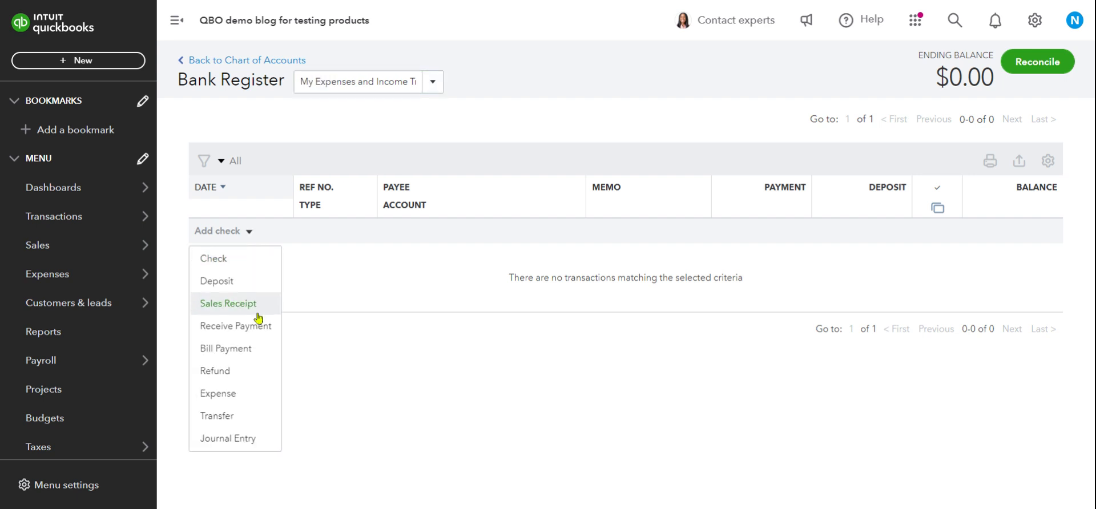
{"action": "left_click", "coordinate": [219, 395]}
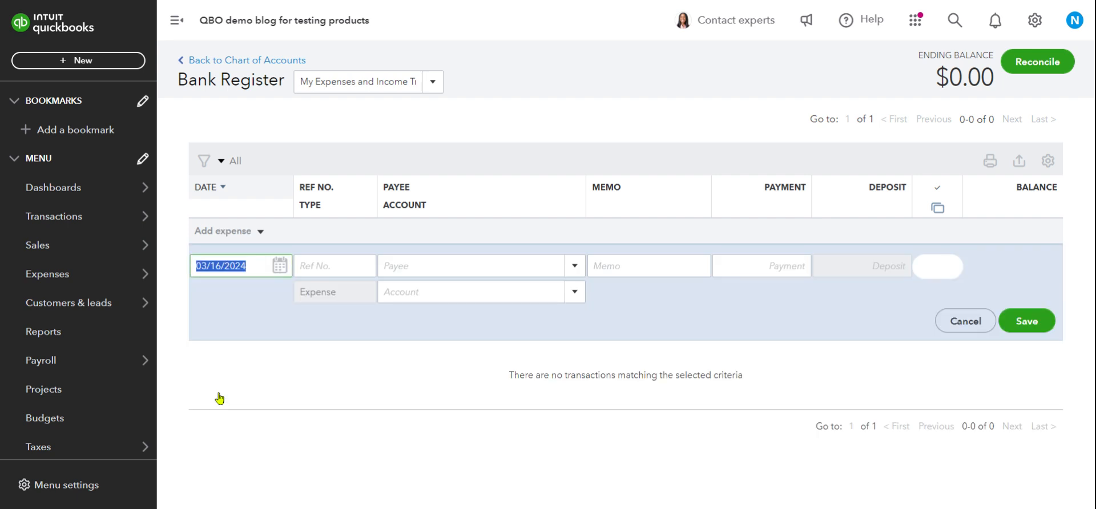
{"action": "left_click", "coordinate": [278, 265]}
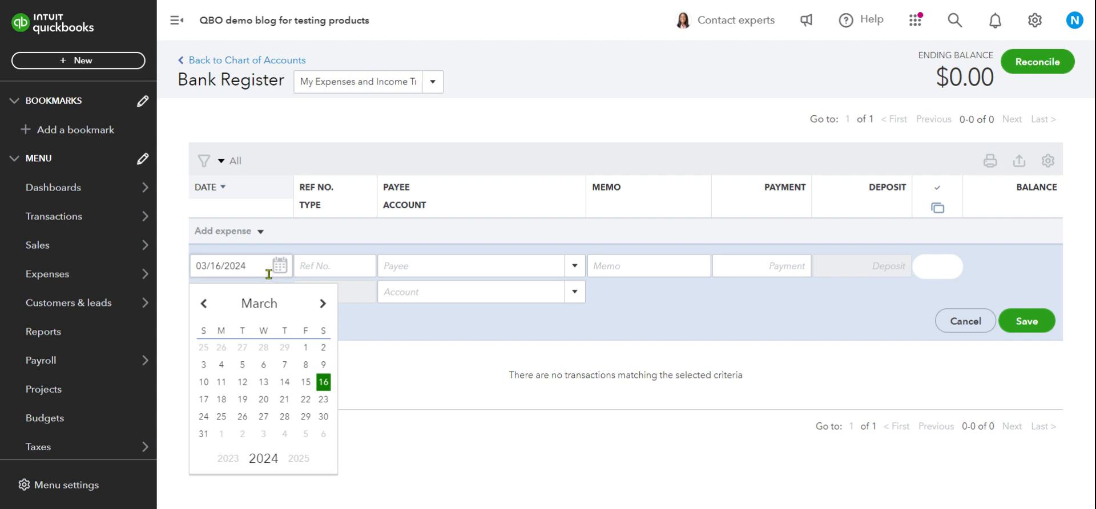
{"action": "left_click", "coordinate": [253, 265]}
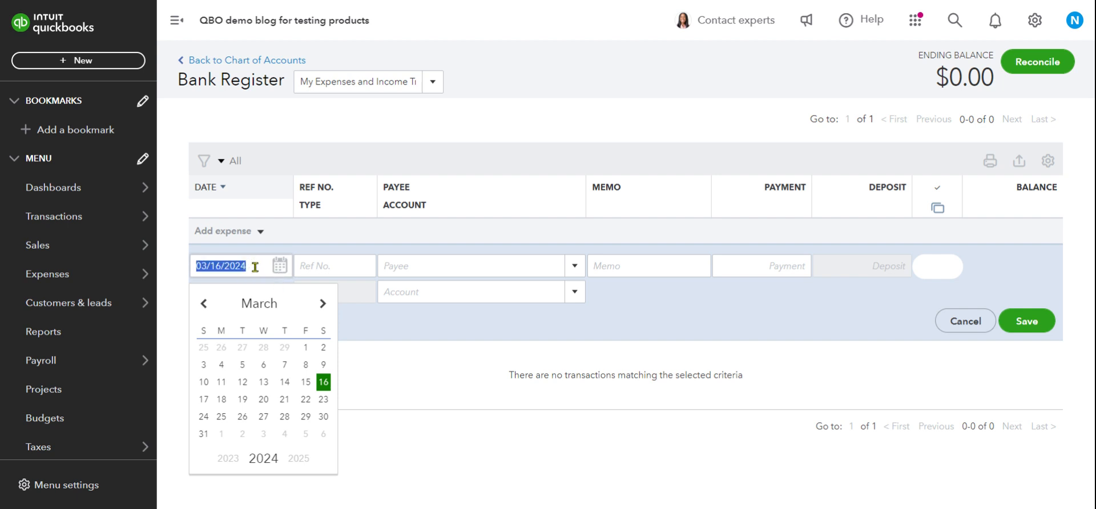
{"action": "left_click", "coordinate": [255, 267]}
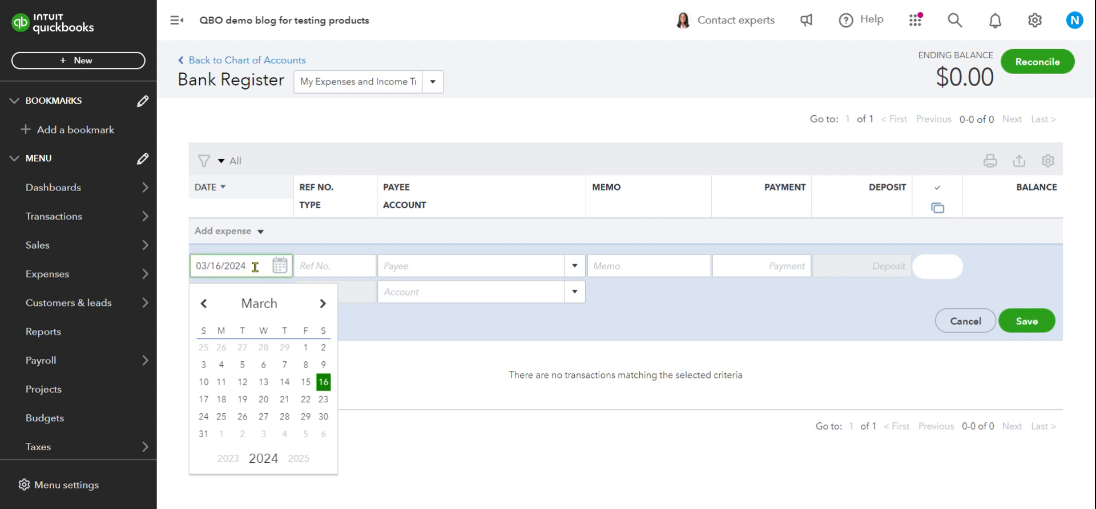
{"action": "key", "text": "BackSpace"}
{"action": "key", "text": "BackSpace"}
{"action": "type", "text": "30"}
{"action": "left_click", "coordinate": [485, 139]}
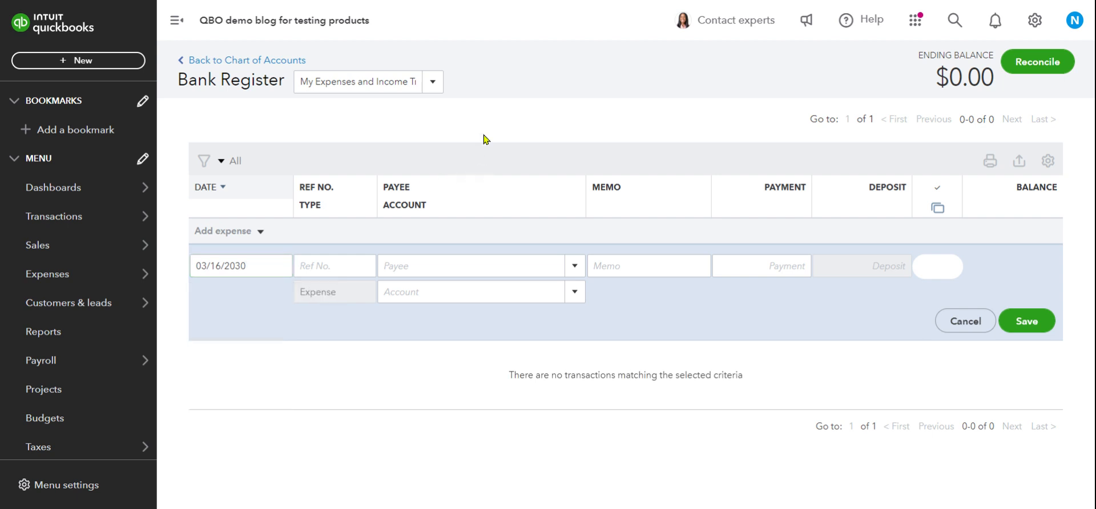
{"action": "left_click", "coordinate": [422, 270]}
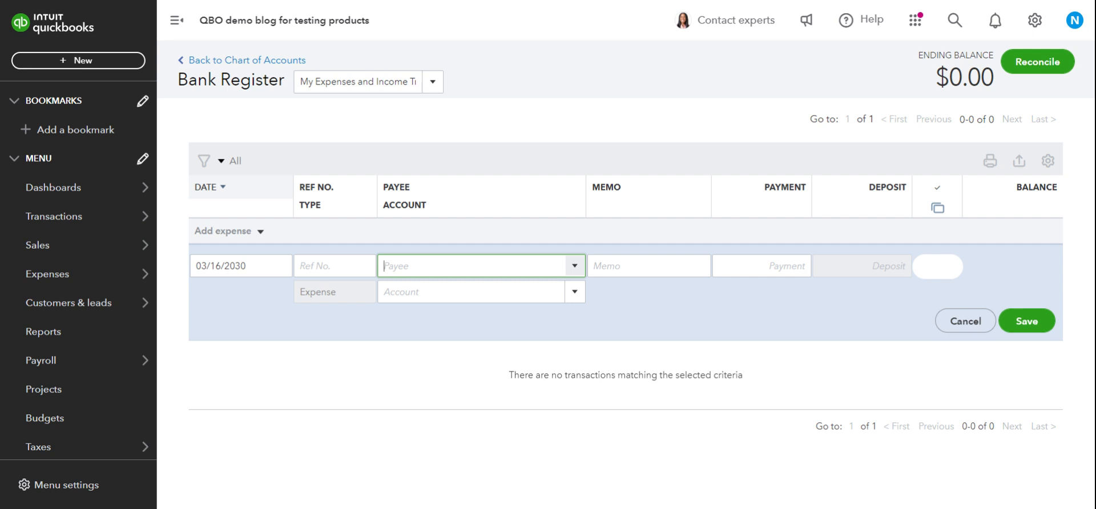
{"action": "type", "text": "The"}
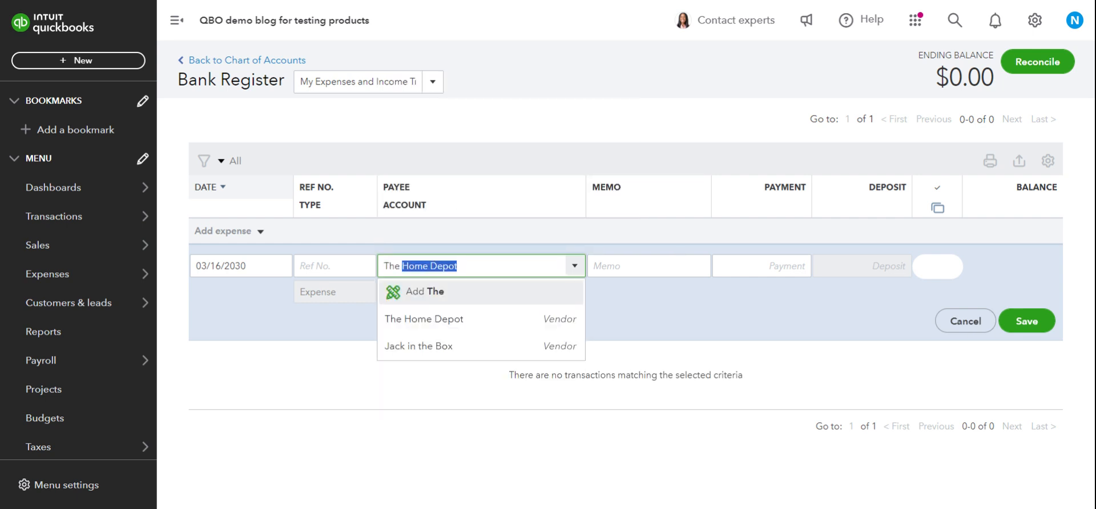
{"action": "key", "text": "BackSpace"}
{"action": "key", "text": "BackSpace"}
{"action": "key", "text": "BackSpace"}
{"action": "key", "text": "BackSpace"}
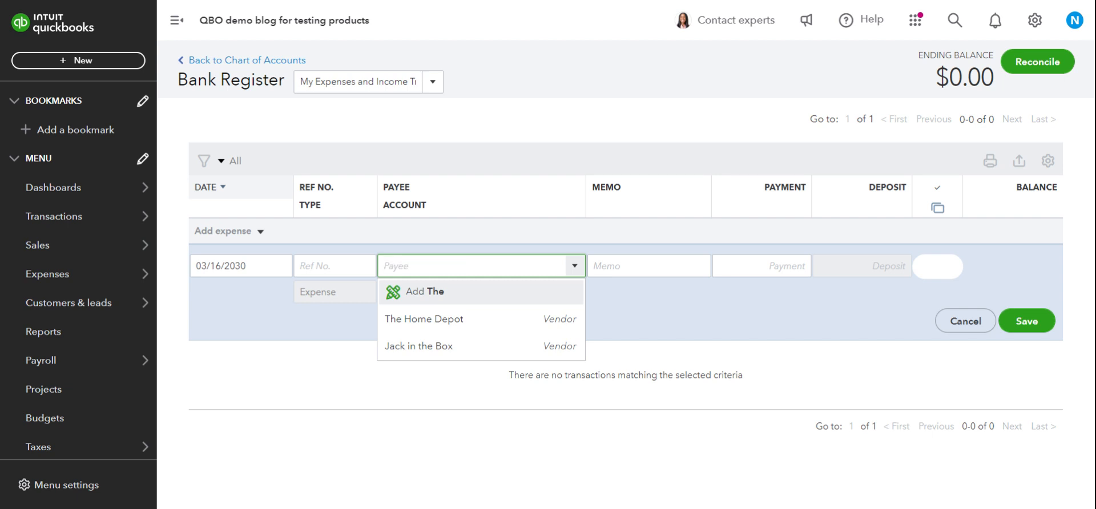
{"action": "type", "text": "Home Depot"}
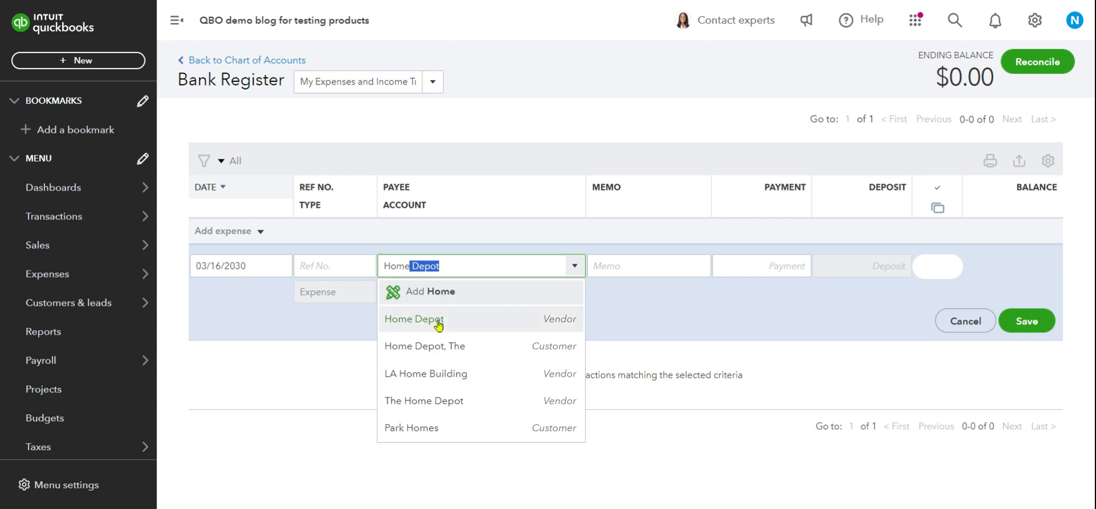
{"action": "left_click", "coordinate": [443, 403]}
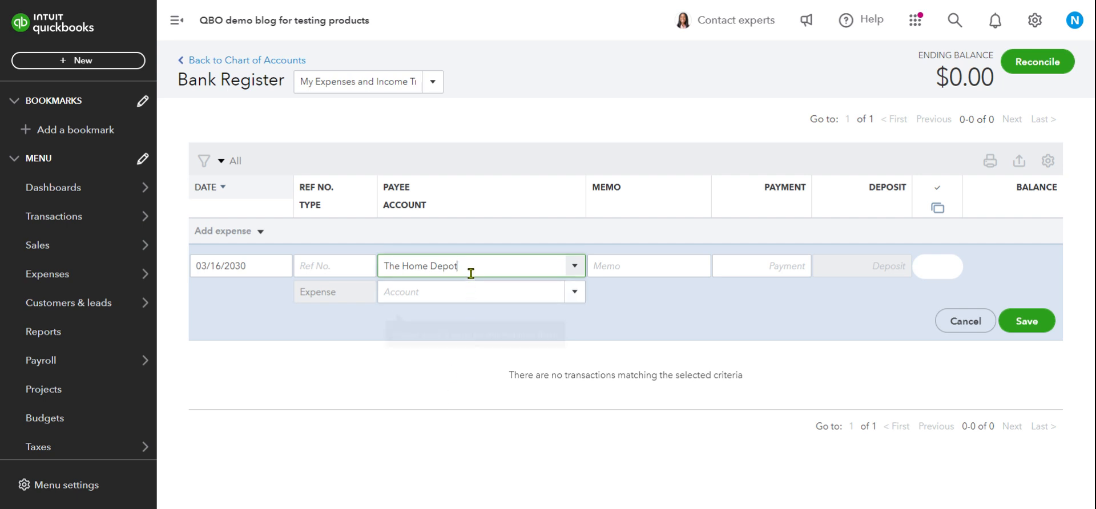
{"action": "key", "text": "BackSpace"}
{"action": "key", "text": "BackSpace"}
{"action": "key", "text": "BackSpace"}
{"action": "key", "text": "BackSpace"}
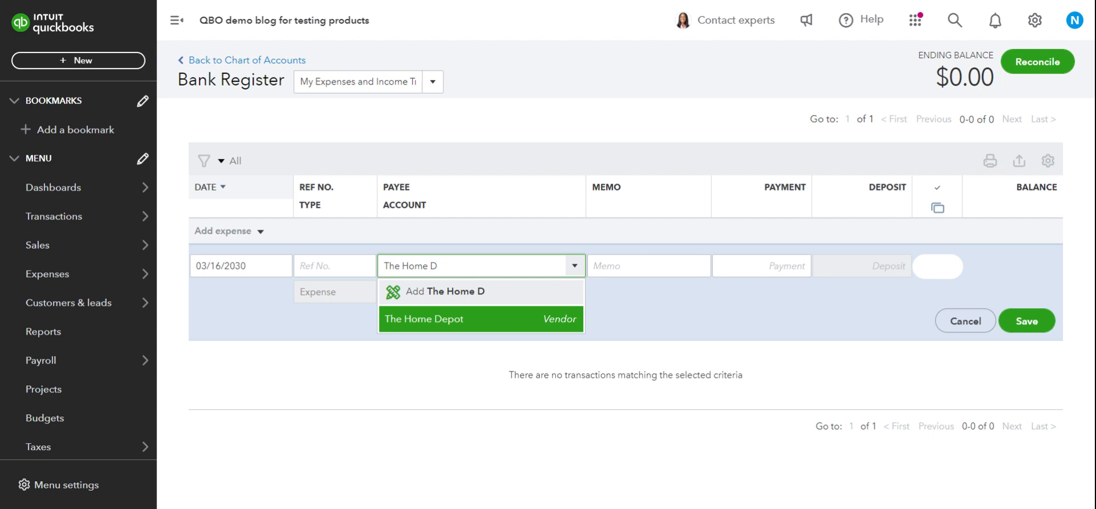
{"action": "key", "text": "BackSpace"}
{"action": "key", "text": "BackSpace"}
{"action": "key", "text": "BackSpace"}
{"action": "key", "text": "BackSpace"}
{"action": "key", "text": "BackSpace"}
{"action": "key", "text": "BackSpace"}
{"action": "key", "text": "BackSpace"}
{"action": "key", "text": "BackSpace"}
{"action": "key", "text": "BackSpace"}
{"action": "key", "text": "BackSpace"}
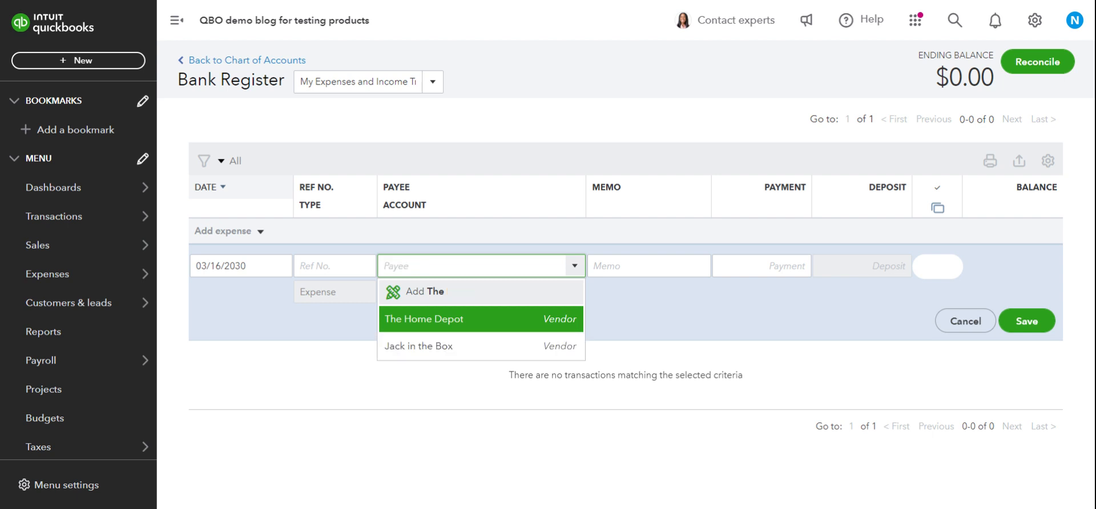
Enter ACE Hardware as the expense's payee and save it as a new vendor.
{"action": "type", "text": "ACE"}
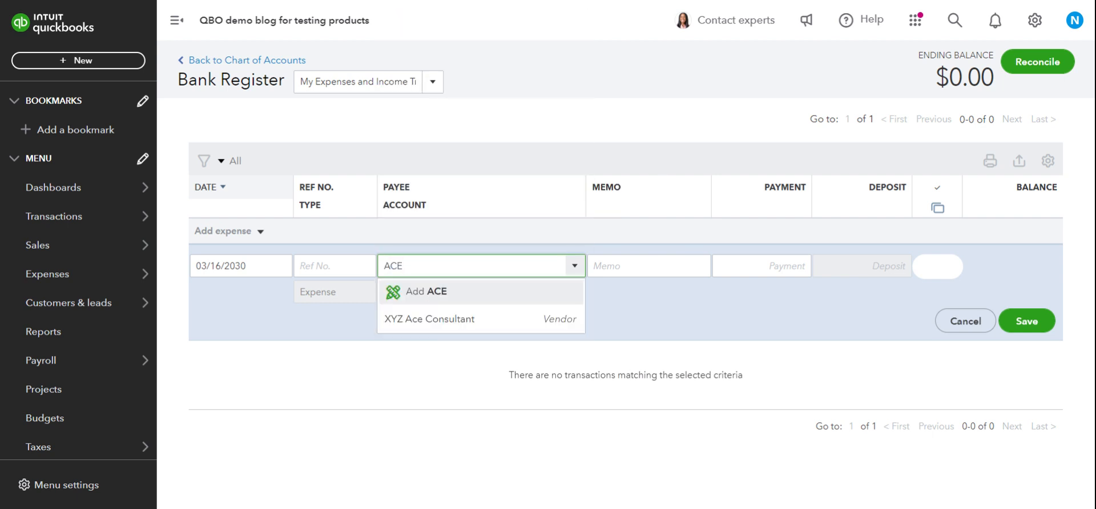
{"action": "type", "text": " H"}
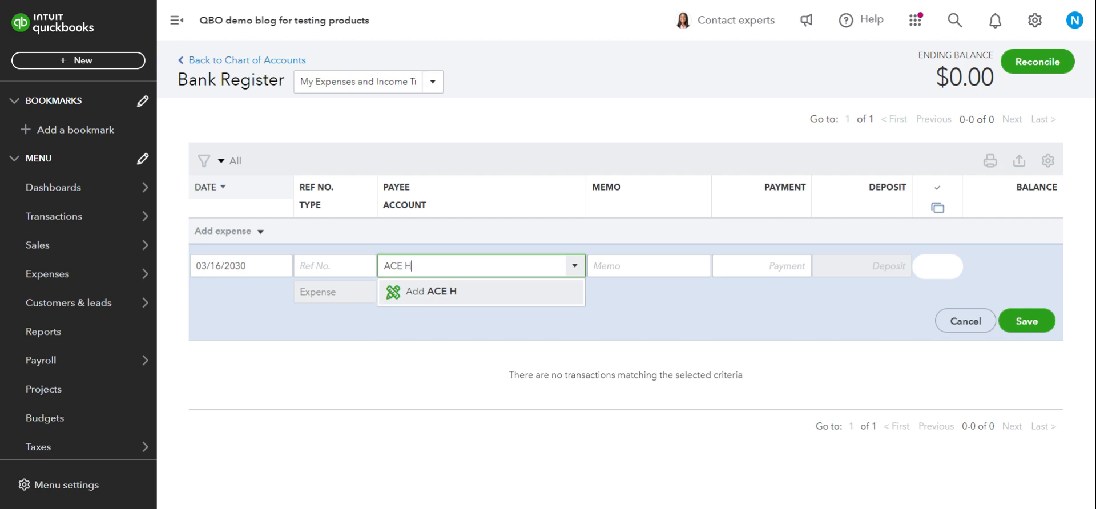
{"action": "type", "text": "ardware"}
{"action": "left_click", "coordinate": [467, 292]}
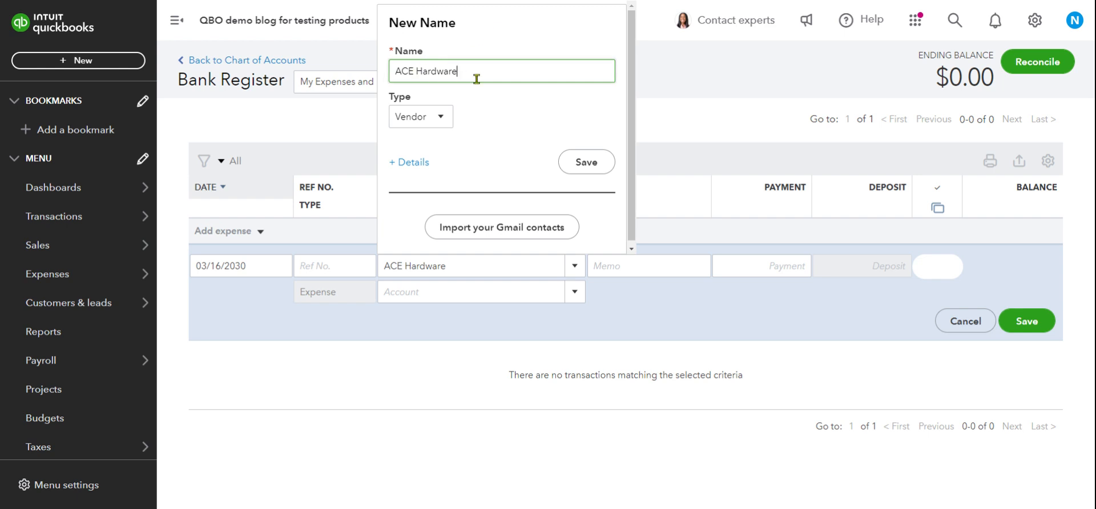
{"action": "left_click", "coordinate": [422, 122]}
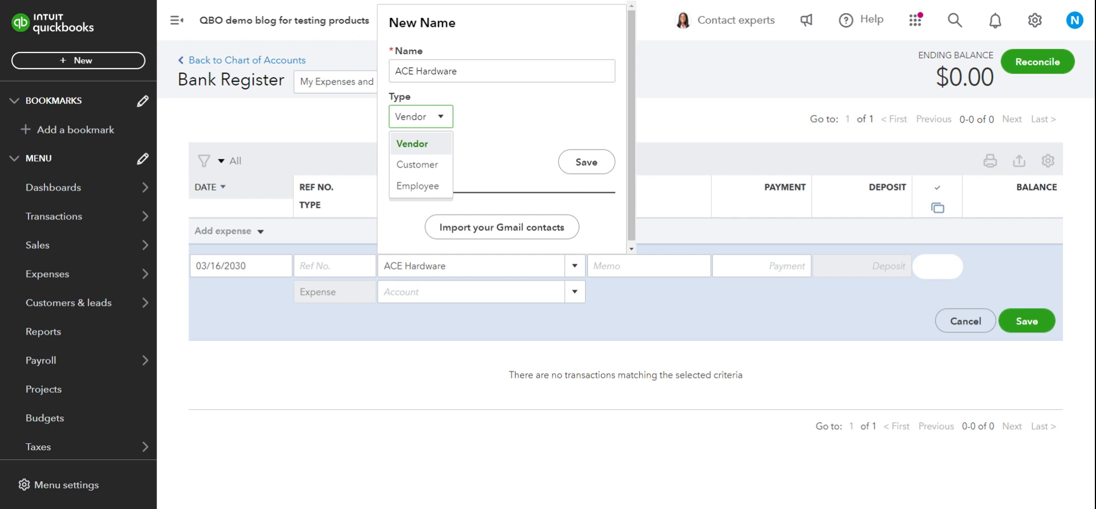
{"action": "left_click", "coordinate": [494, 119]}
{"action": "left_click", "coordinate": [583, 164]}
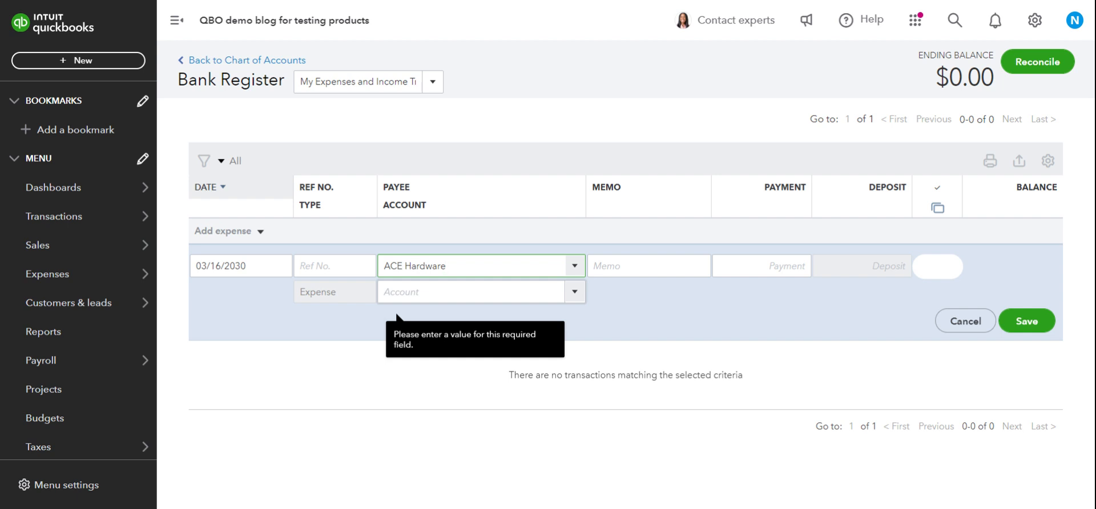
Assign the ACE Hardware expense to the Cost of Goods Sold account.
{"action": "left_click", "coordinate": [437, 293]}
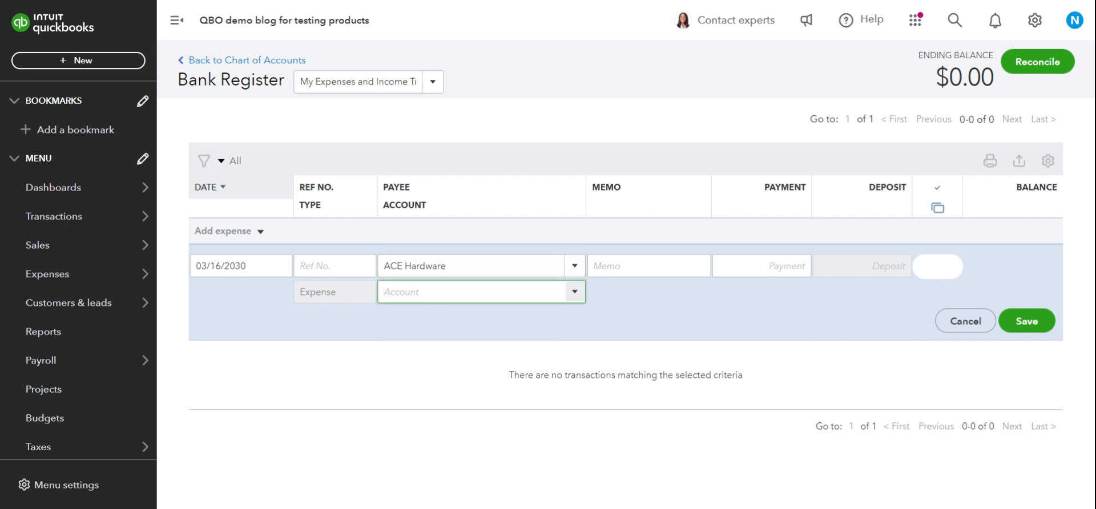
{"action": "type", "text": "c"}
{"action": "type", "text": "gs"}
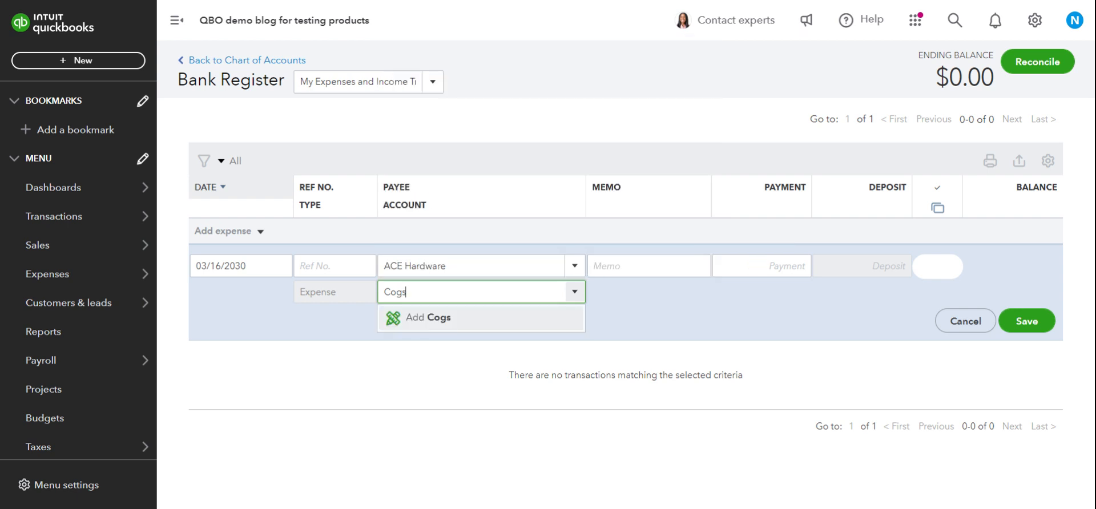
{"action": "key", "text": "BackSpace"}
{"action": "key", "text": "BackSpace"}
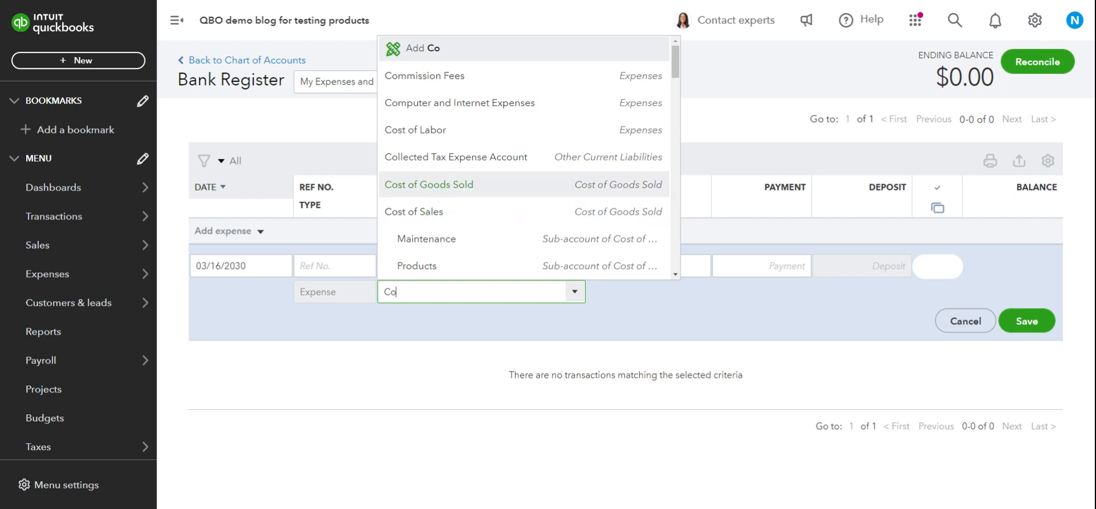
{"action": "left_click", "coordinate": [444, 191]}
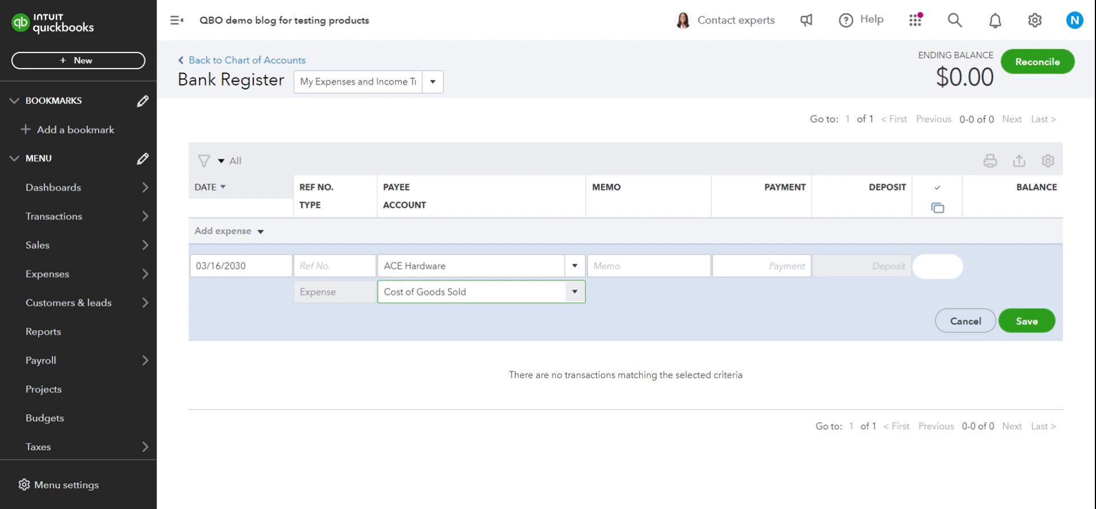
Set the expense's payment to 60 and save the transaction.
{"action": "left_click", "coordinate": [785, 265]}
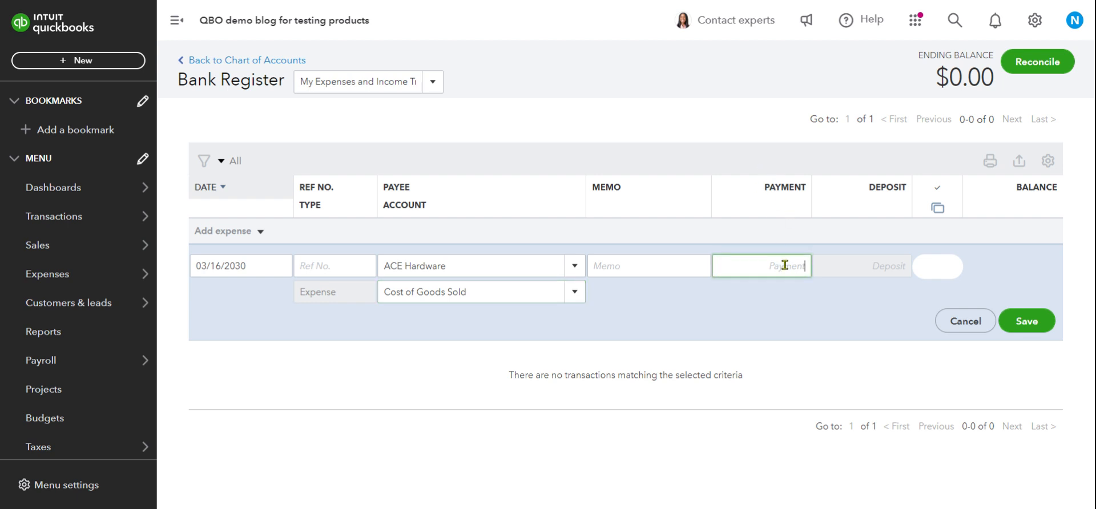
{"action": "type", "text": "60"}
{"action": "left_click", "coordinate": [817, 314]}
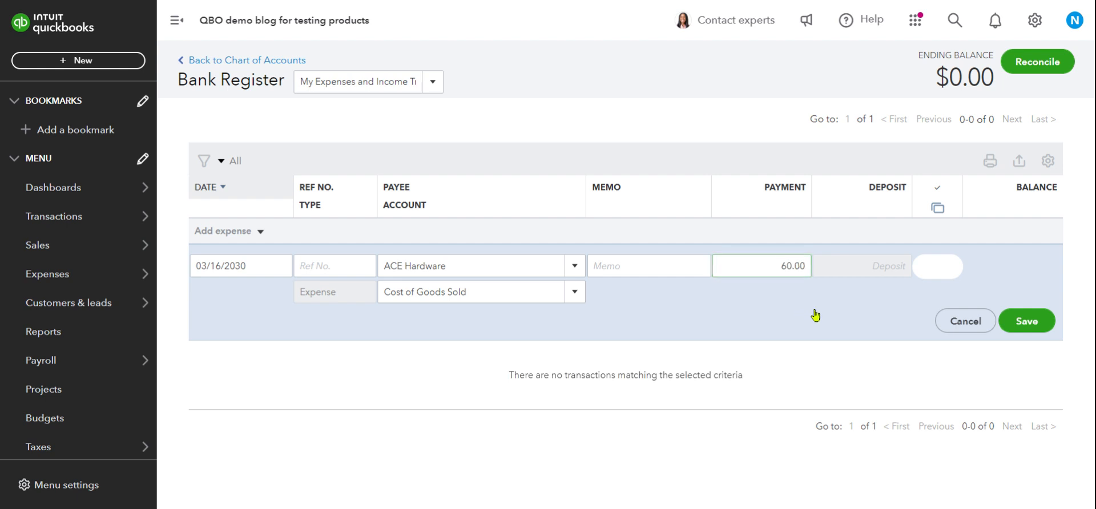
{"action": "left_click", "coordinate": [1035, 325]}
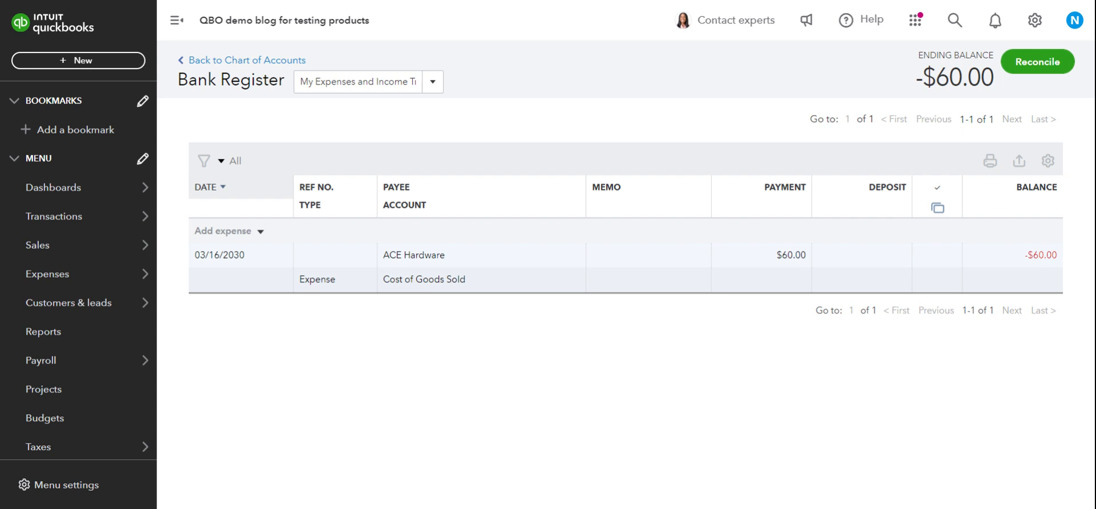
Add a deposit entry to the register with My Customer 1 as payee, saved as a new customer.
{"action": "left_click", "coordinate": [260, 234]}
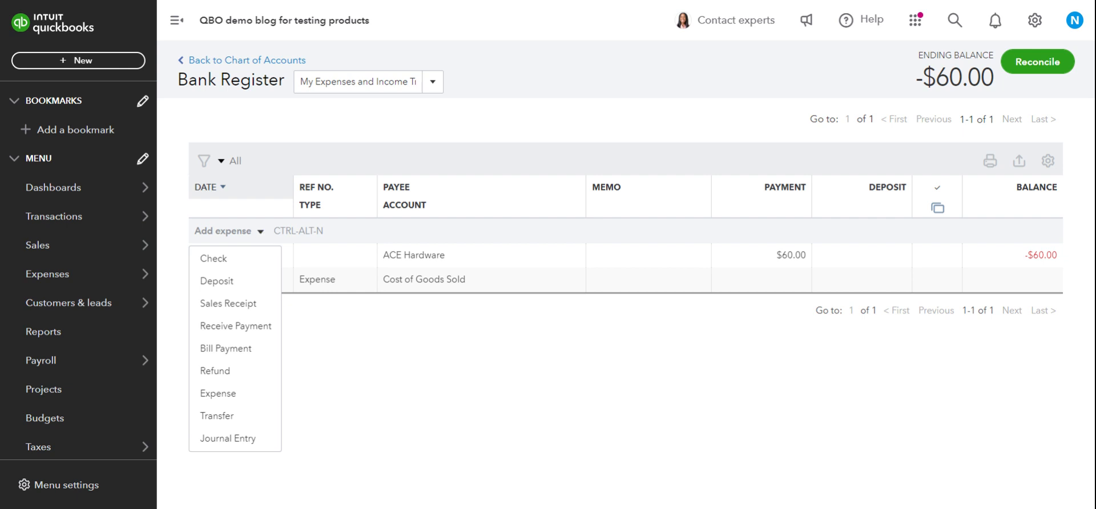
{"action": "left_click", "coordinate": [224, 285]}
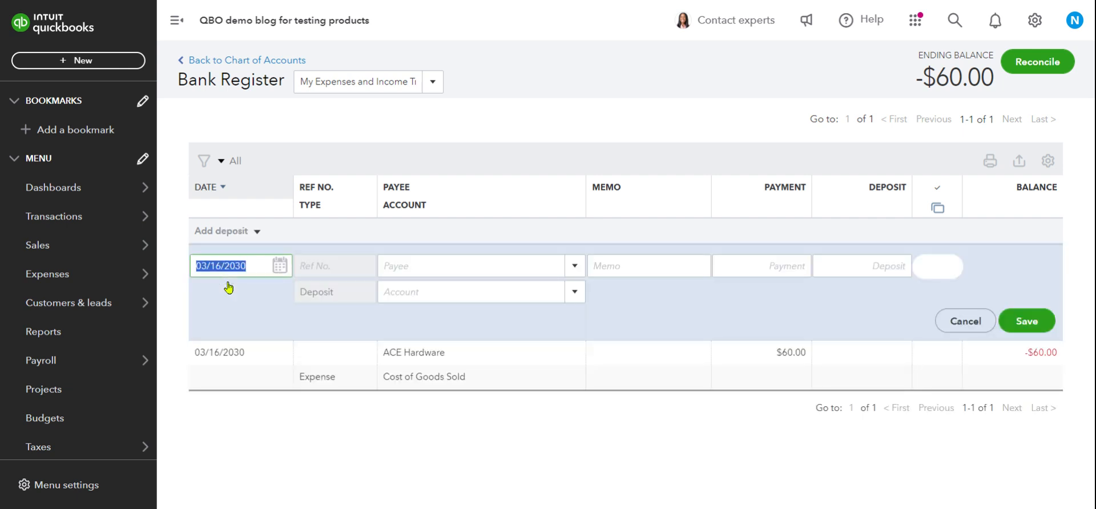
{"action": "left_click", "coordinate": [432, 270]}
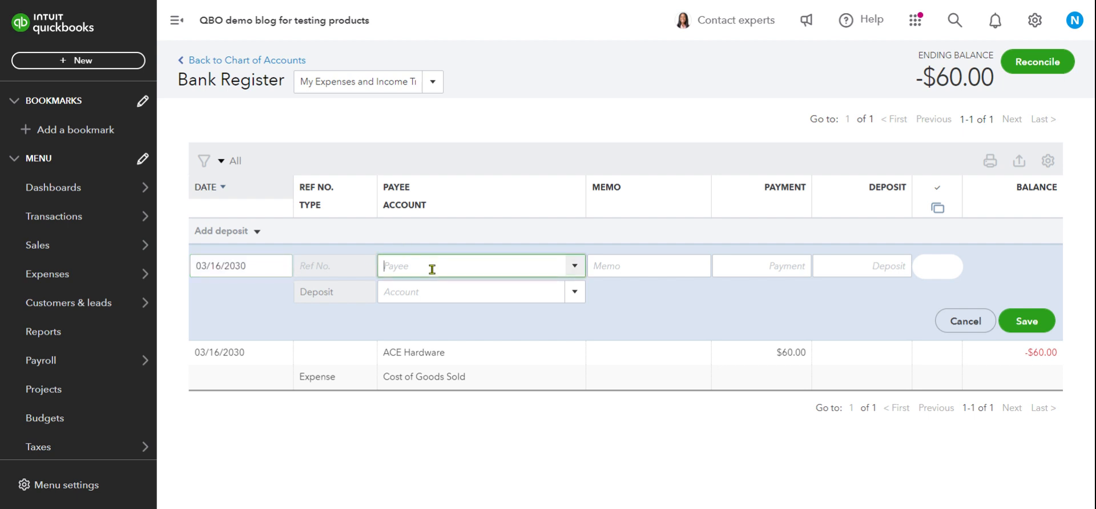
{"action": "type", "text": "My"}
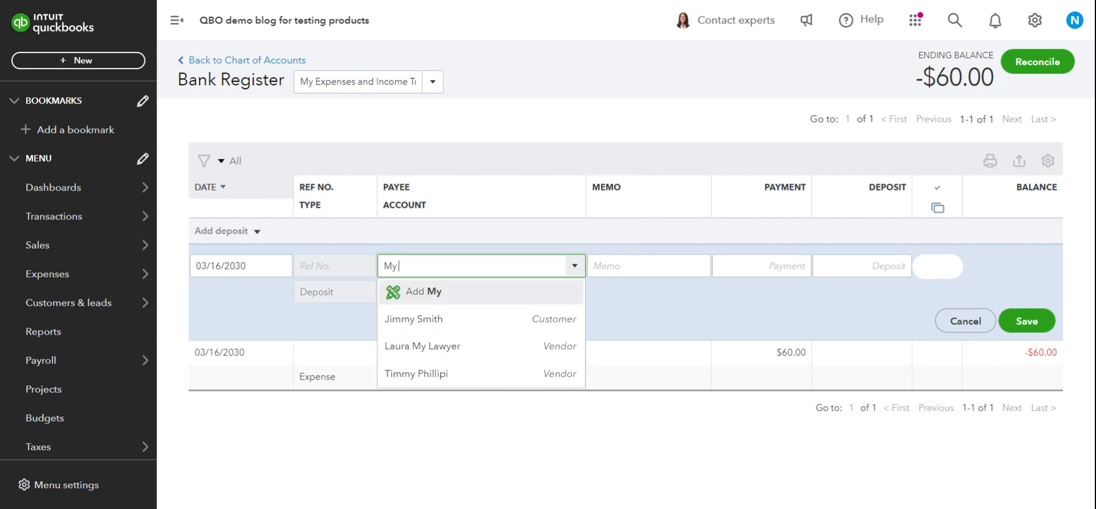
{"action": "type", "text": " Customer"}
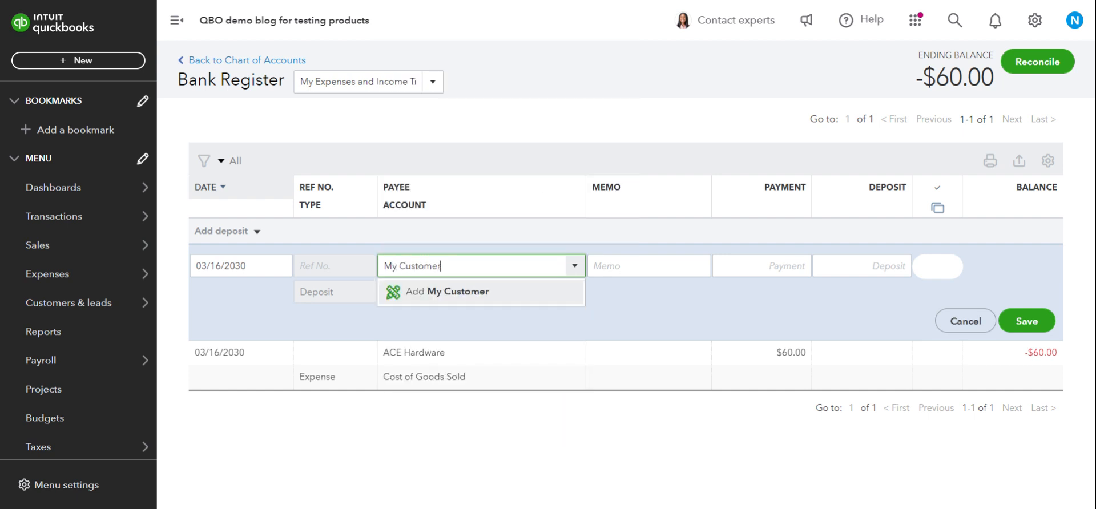
{"action": "type", "text": " 1"}
{"action": "left_click", "coordinate": [438, 294]}
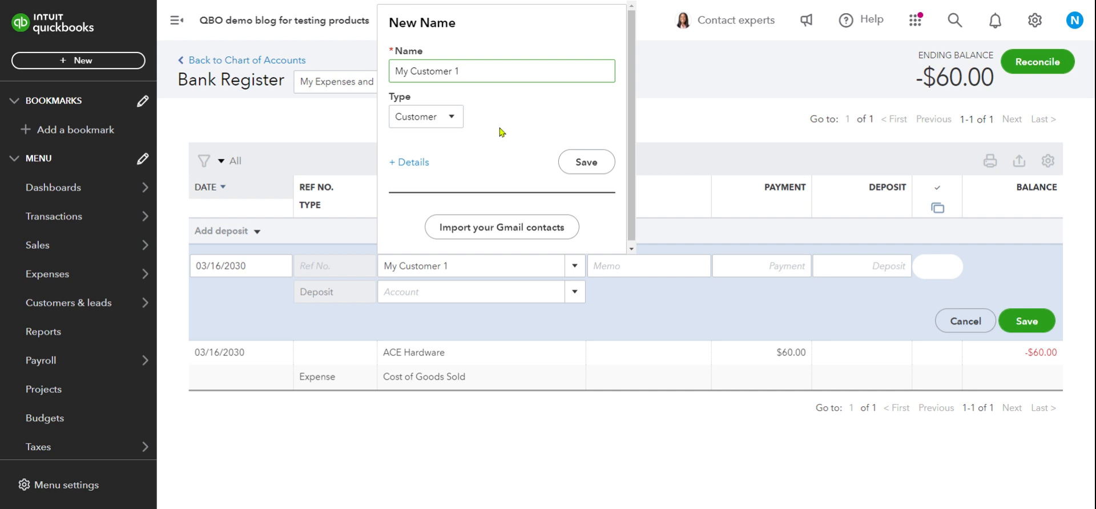
{"action": "left_click", "coordinate": [585, 165]}
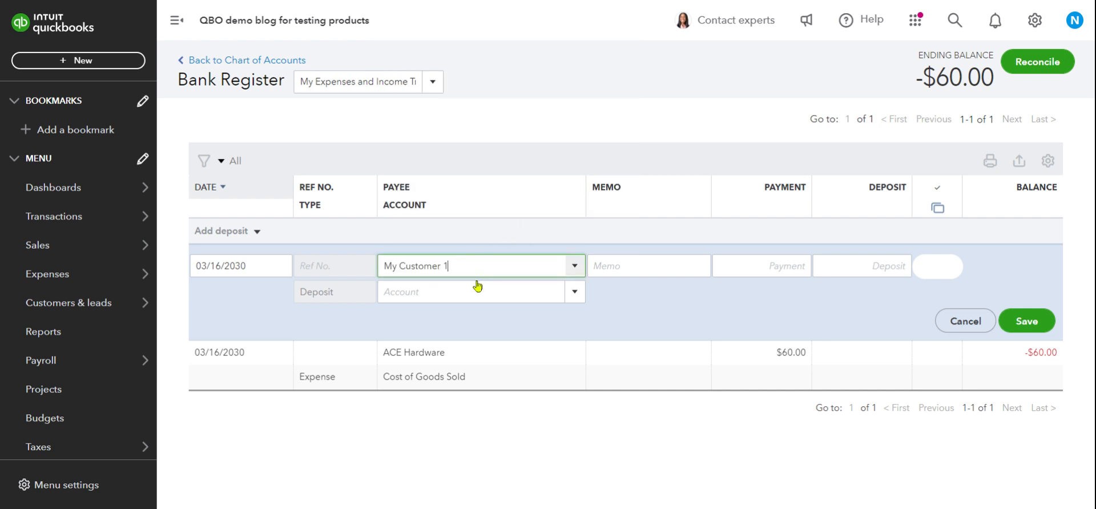
{"action": "left_click", "coordinate": [468, 296]}
{"action": "type", "text": "Serv"}
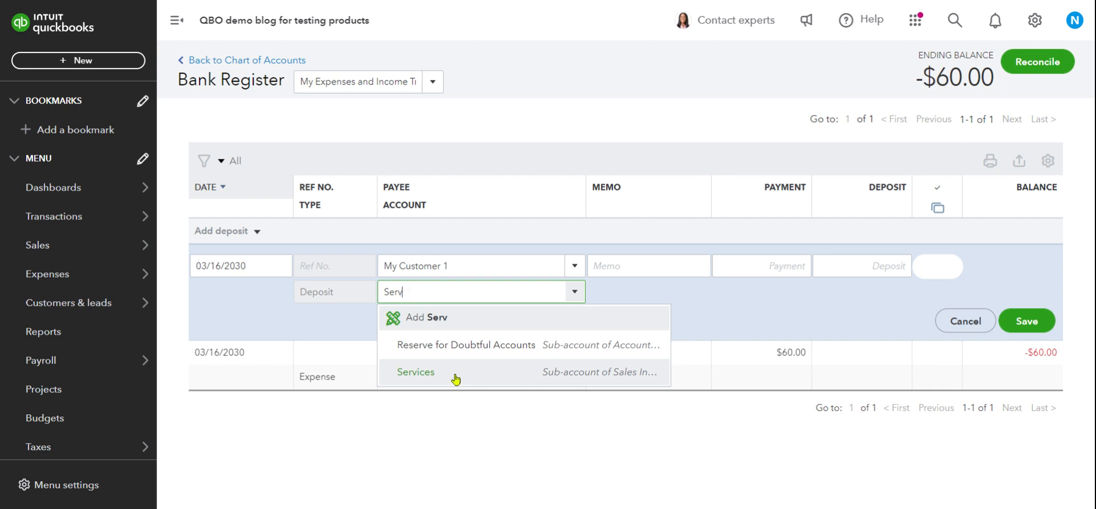
{"action": "key", "text": "BackSpace"}
{"action": "key", "text": "BackSpace"}
{"action": "key", "text": "BackSpace"}
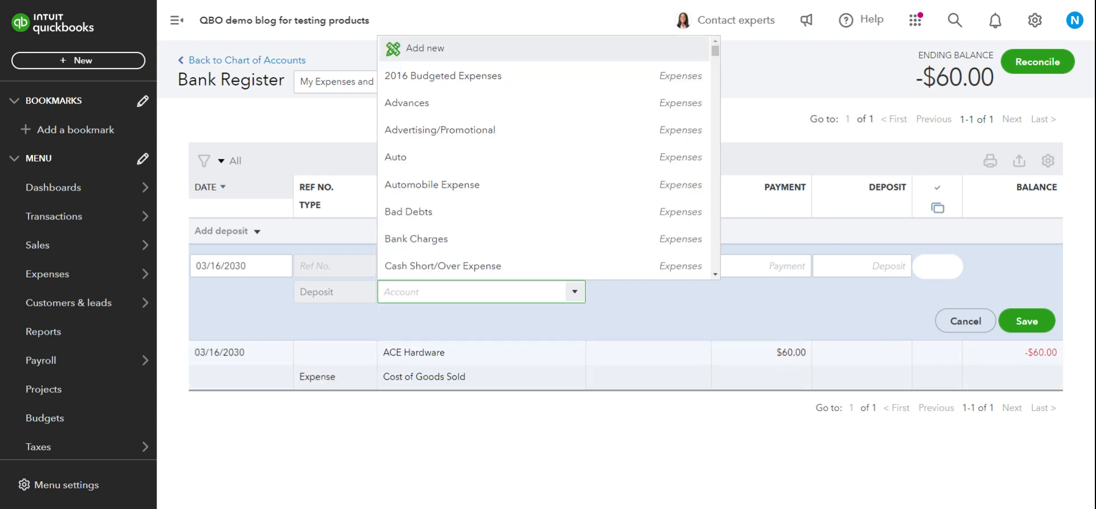
Add a new account named Income from my Business for the deposit, with account type Income and detail type Service/Fee Income.
{"action": "type", "text": "Income from my Business"}
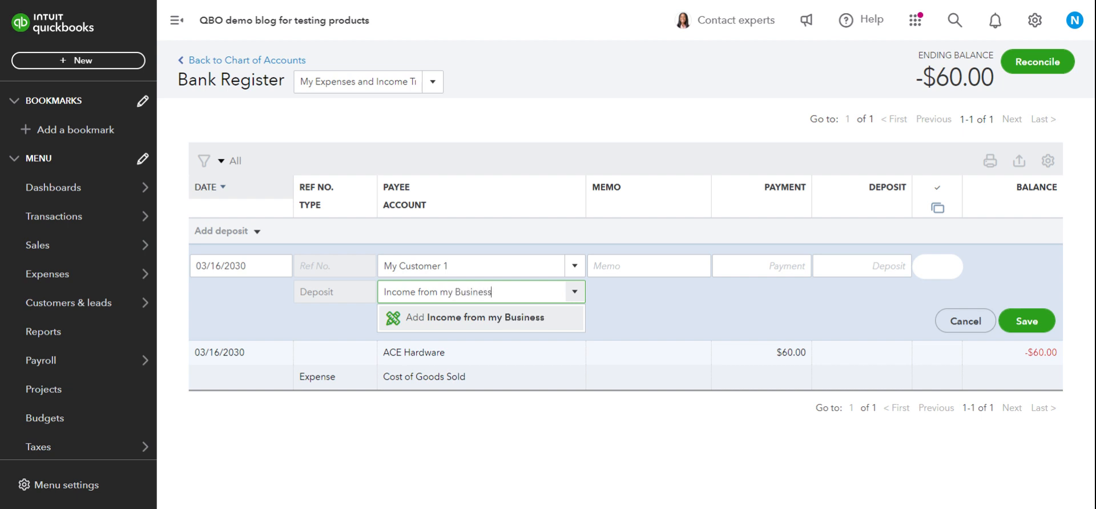
{"action": "left_click", "coordinate": [459, 320]}
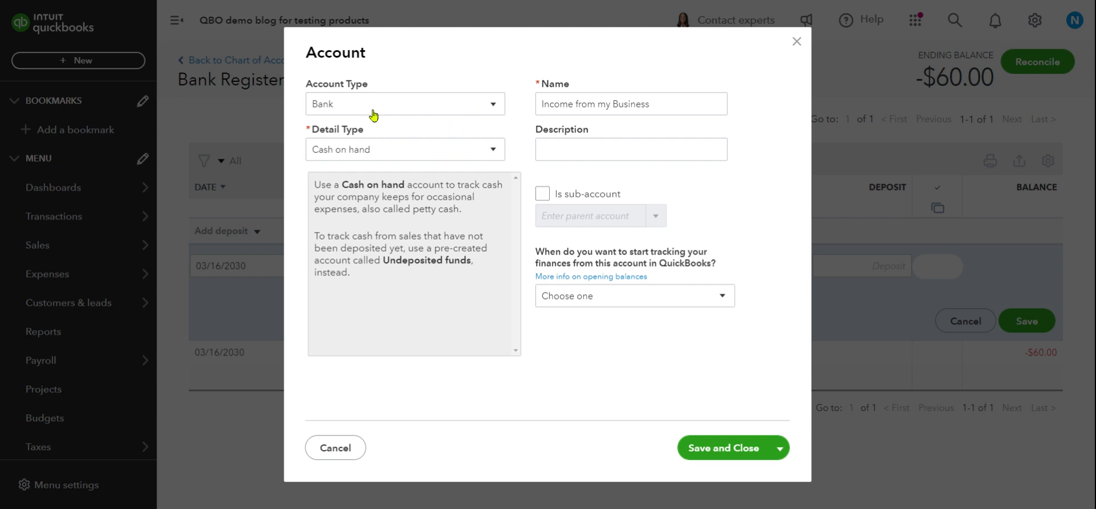
{"action": "left_click", "coordinate": [472, 105]}
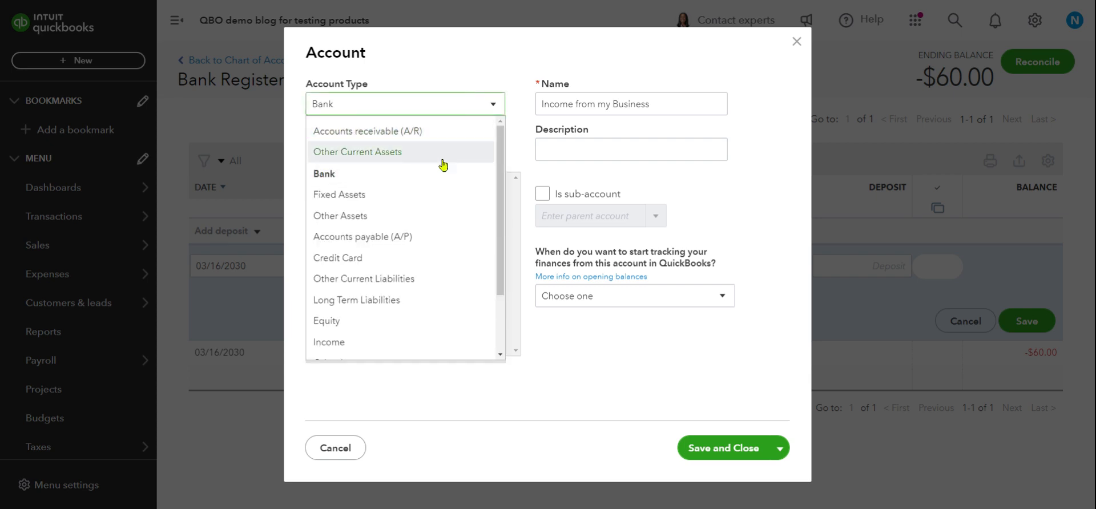
{"action": "scroll", "coordinate": [472, 196], "scroll_direction": "down", "scroll_amount": 3}
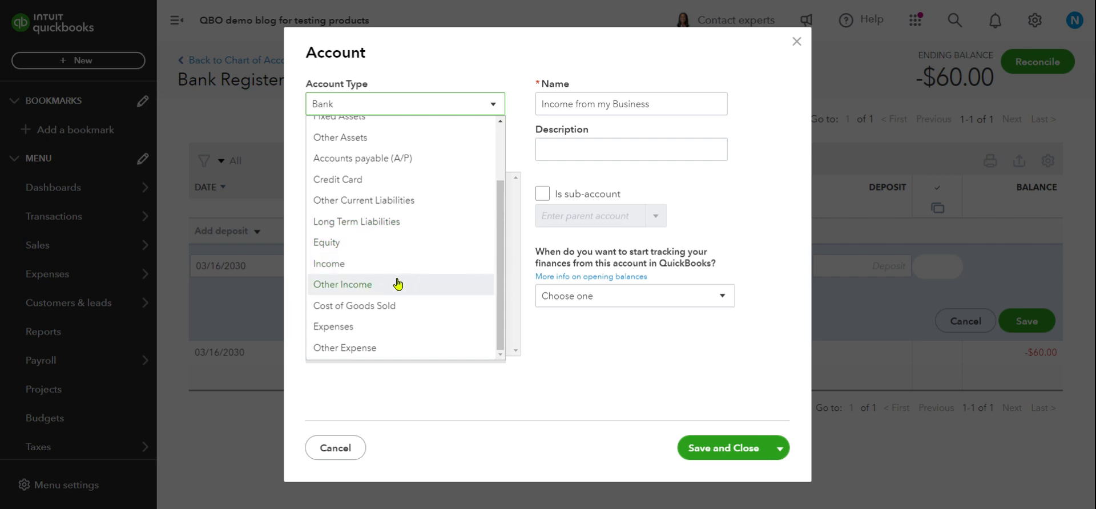
{"action": "left_click", "coordinate": [382, 270]}
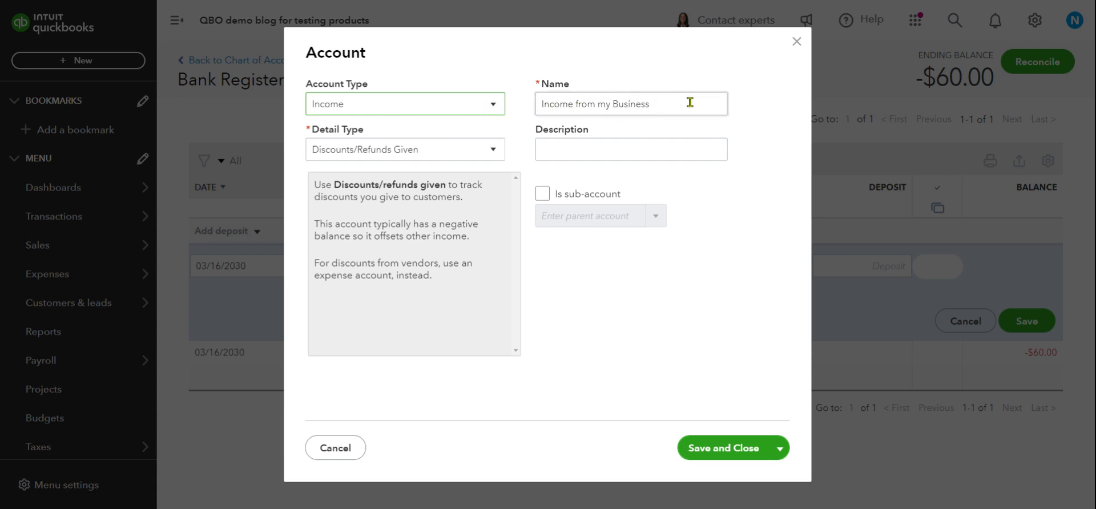
{"action": "left_click", "coordinate": [467, 151]}
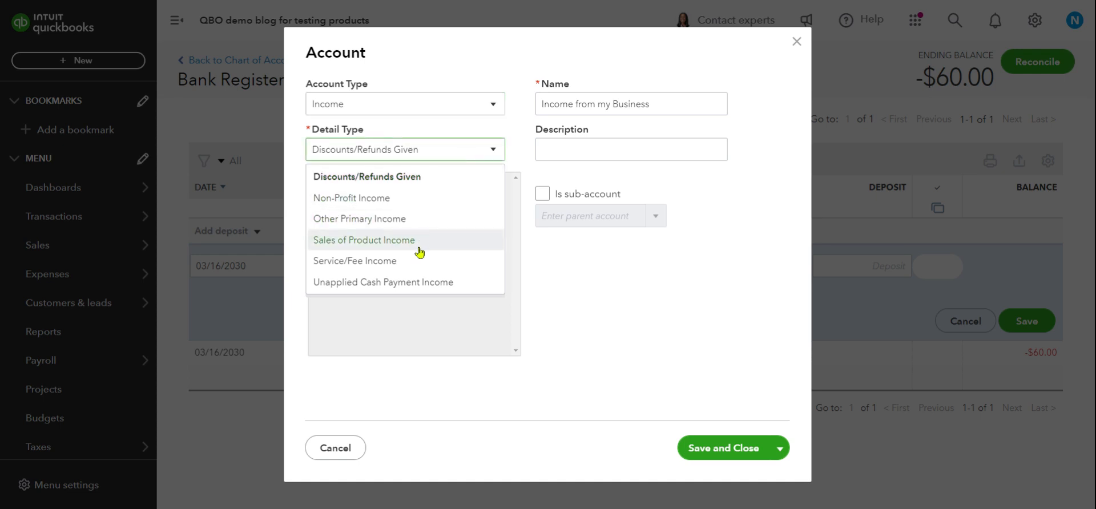
{"action": "left_click", "coordinate": [408, 260]}
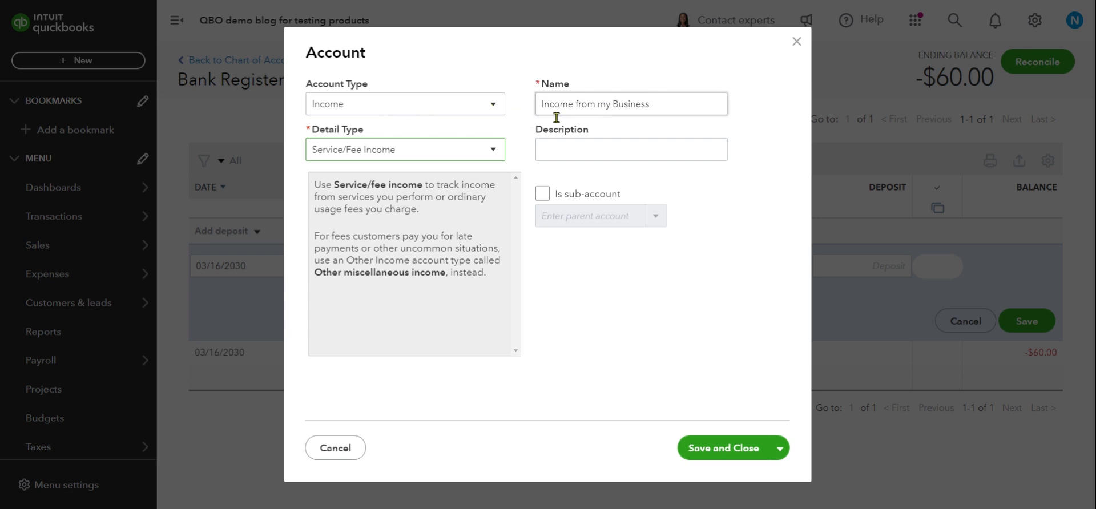
{"action": "left_click", "coordinate": [493, 151]}
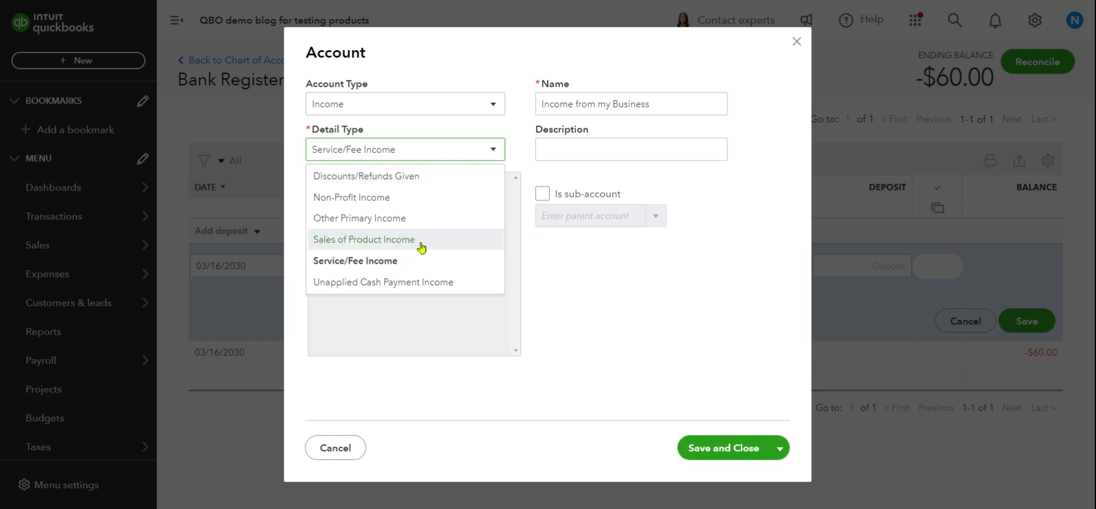
Copy the new account's name into its description and save the account.
{"action": "triple_click", "coordinate": [665, 95]}
{"action": "left_click", "coordinate": [665, 95]}
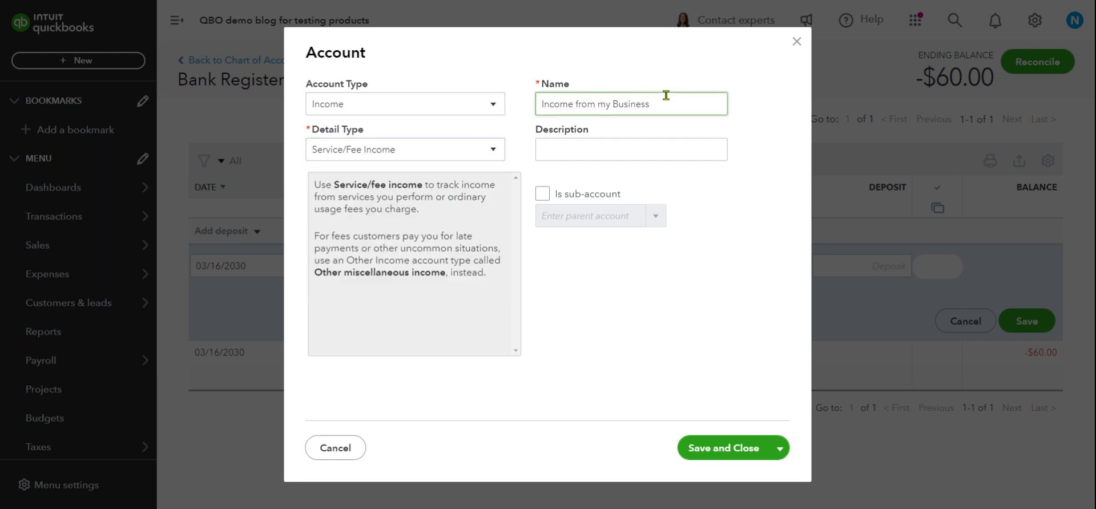
{"action": "left_click_drag", "start_coordinate": [657, 98], "coordinate": [541, 106]}
{"action": "key", "text": "ctrl+c"}
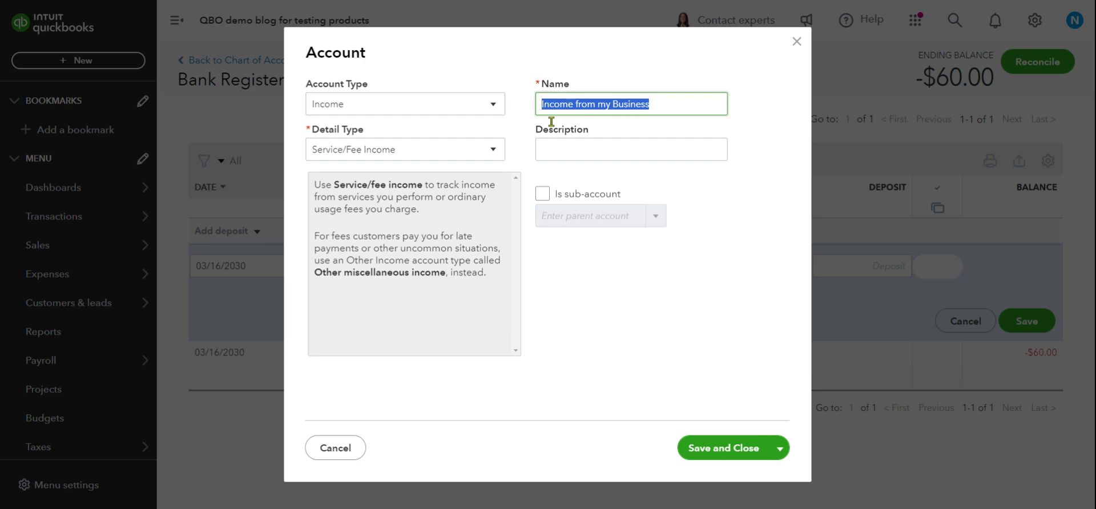
{"action": "left_click", "coordinate": [560, 147]}
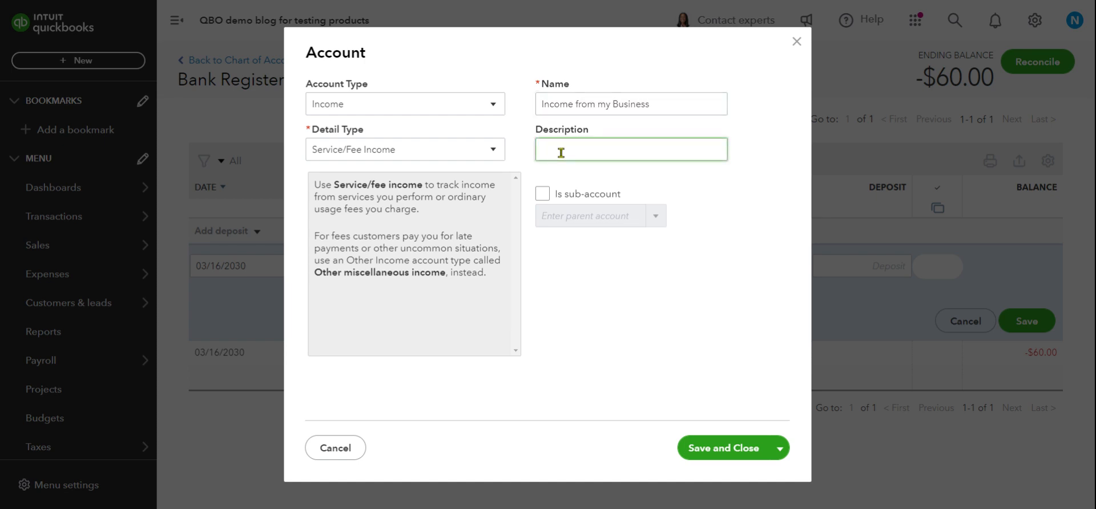
{"action": "key", "text": "ctrl+v"}
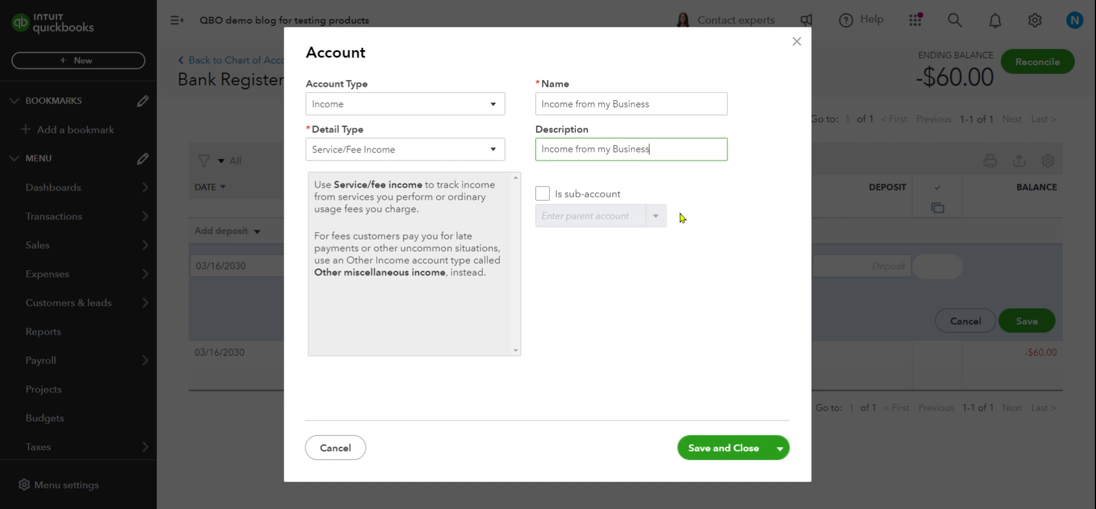
{"action": "left_click", "coordinate": [709, 449]}
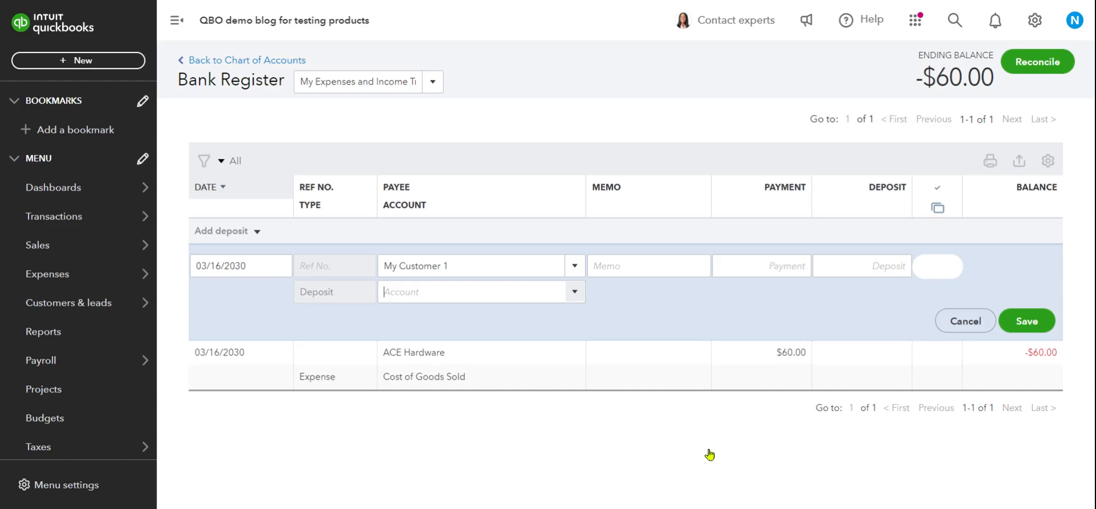
Set the My Customer 1 deposit amount to 260 and save the transaction.
{"action": "left_click", "coordinate": [878, 266]}
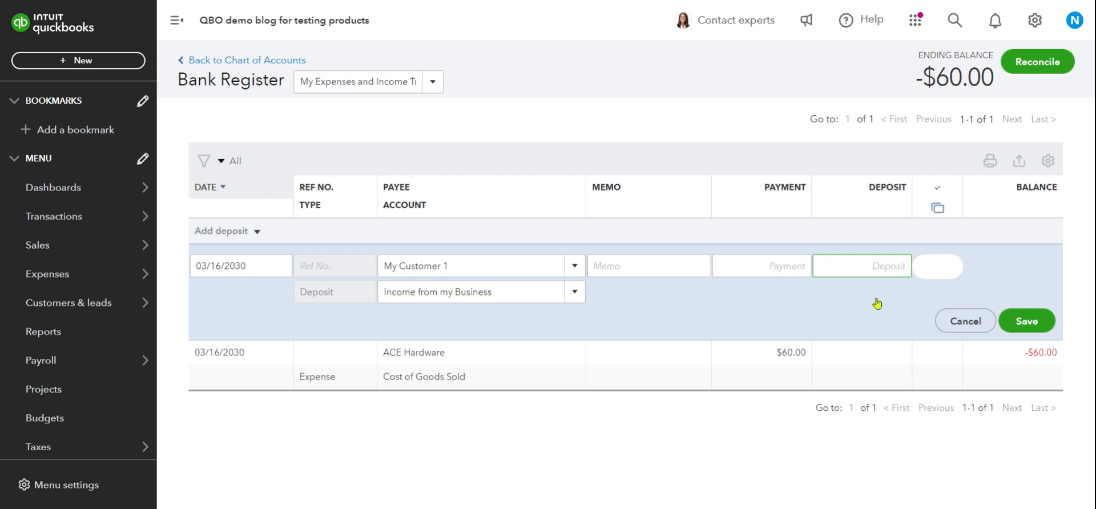
{"action": "type", "text": "260"}
{"action": "left_click", "coordinate": [657, 109]}
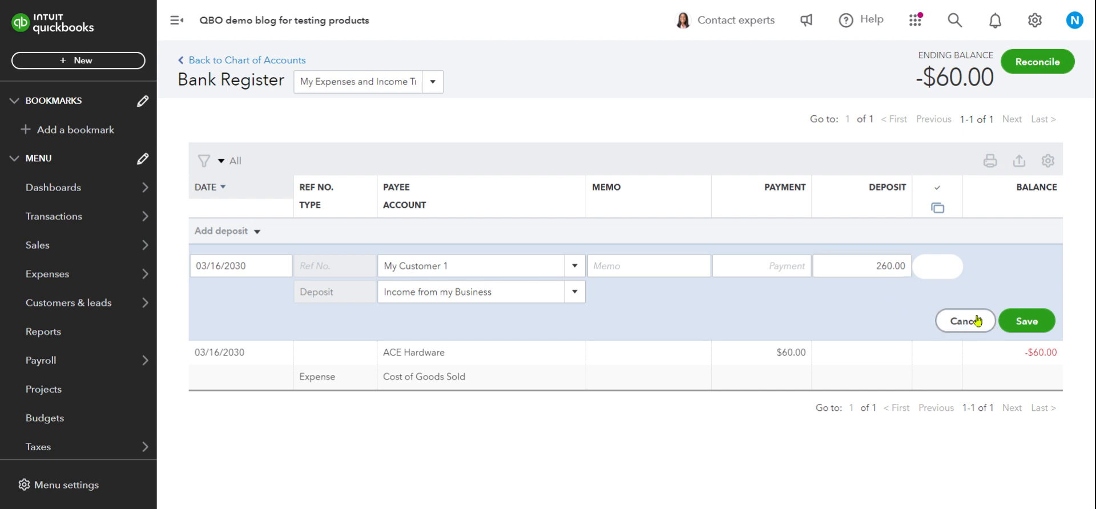
{"action": "left_click", "coordinate": [1028, 322]}
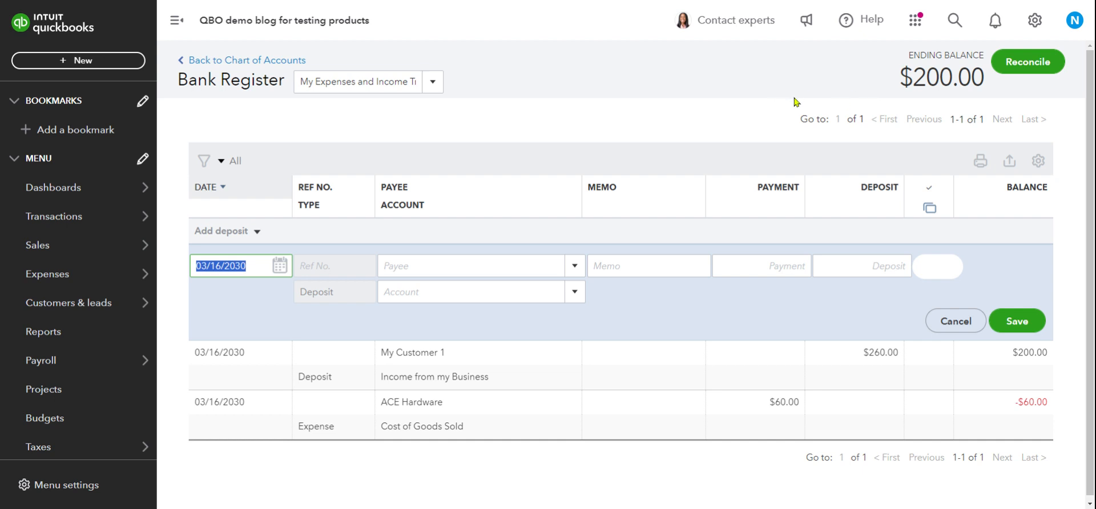
Enter My Customer 2 as the payee of the next deposit and save it as a new customer.
{"action": "scroll", "coordinate": [727, 240], "scroll_direction": "down", "scroll_amount": 1}
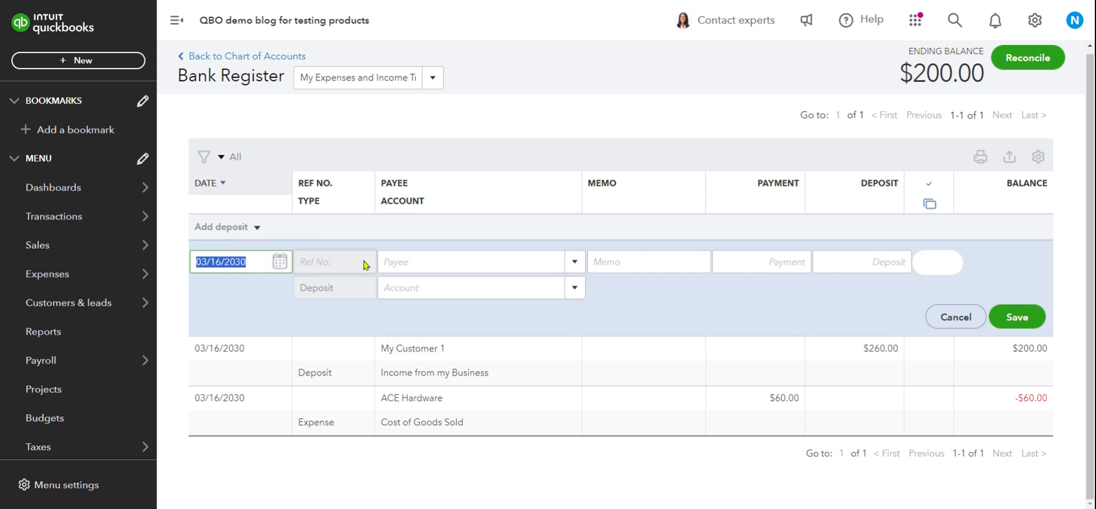
{"action": "left_click", "coordinate": [440, 262]}
{"action": "type", "text": "My Customer"}
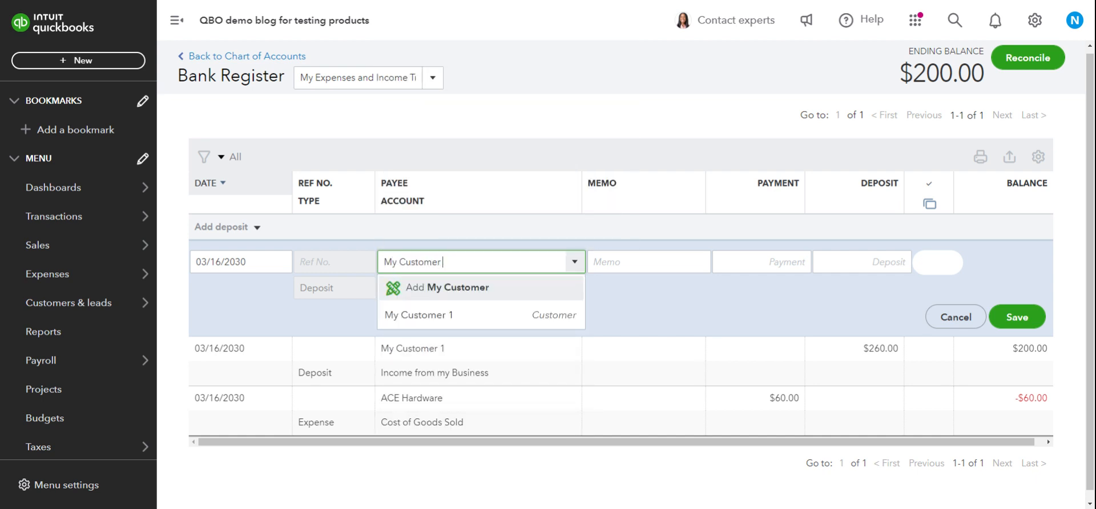
{"action": "type", "text": " 2"}
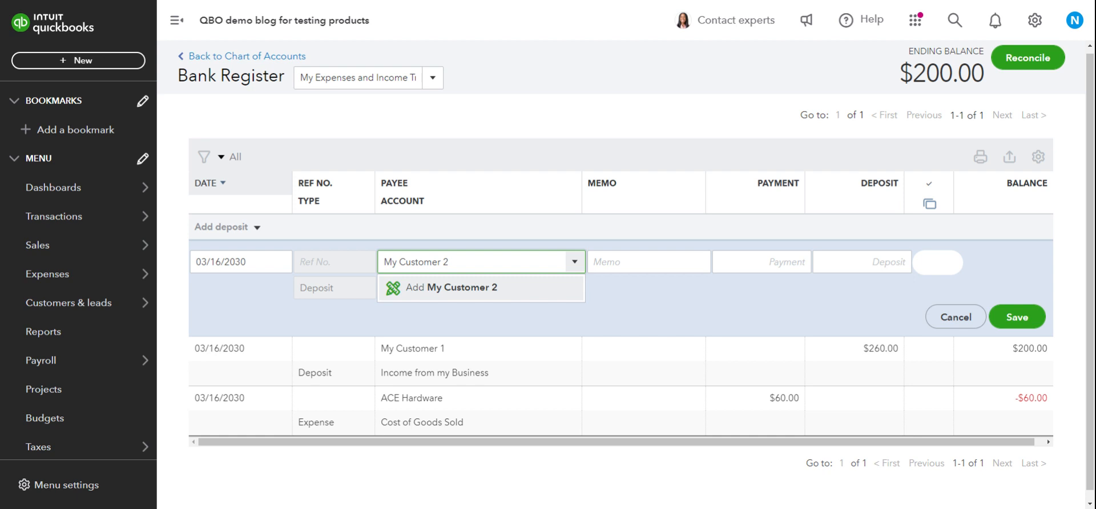
{"action": "left_click", "coordinate": [456, 288]}
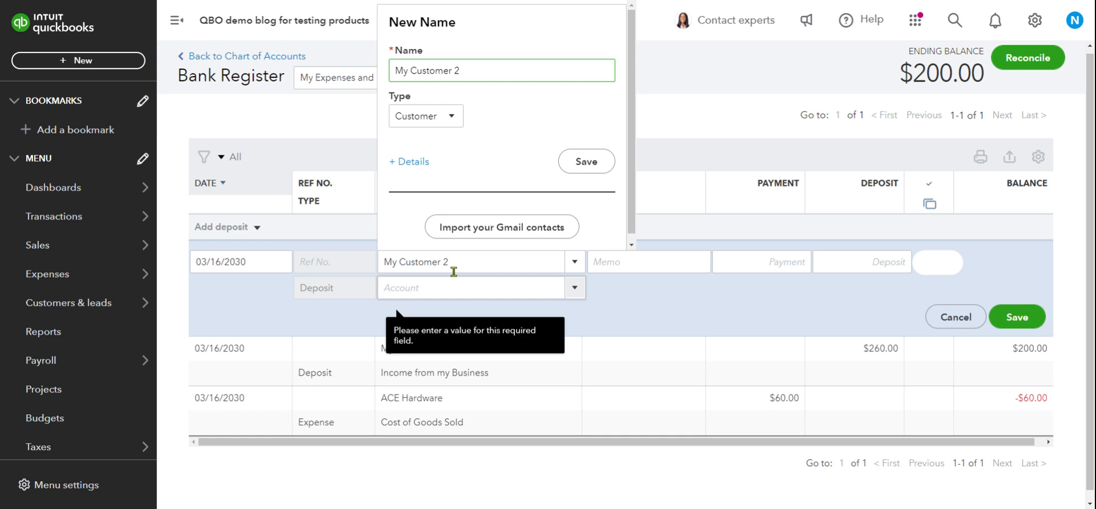
{"action": "left_click", "coordinate": [590, 165]}
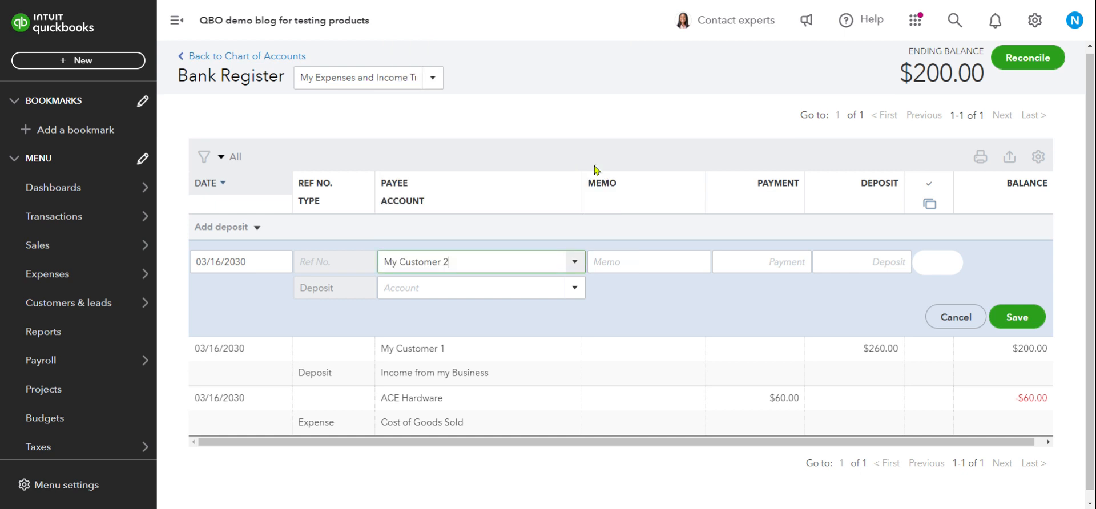
Set the My Customer 2 deposit amount to 100 and its date to 03/17/2030.
{"action": "left_click", "coordinate": [882, 261]}
{"action": "type", "text": "100"}
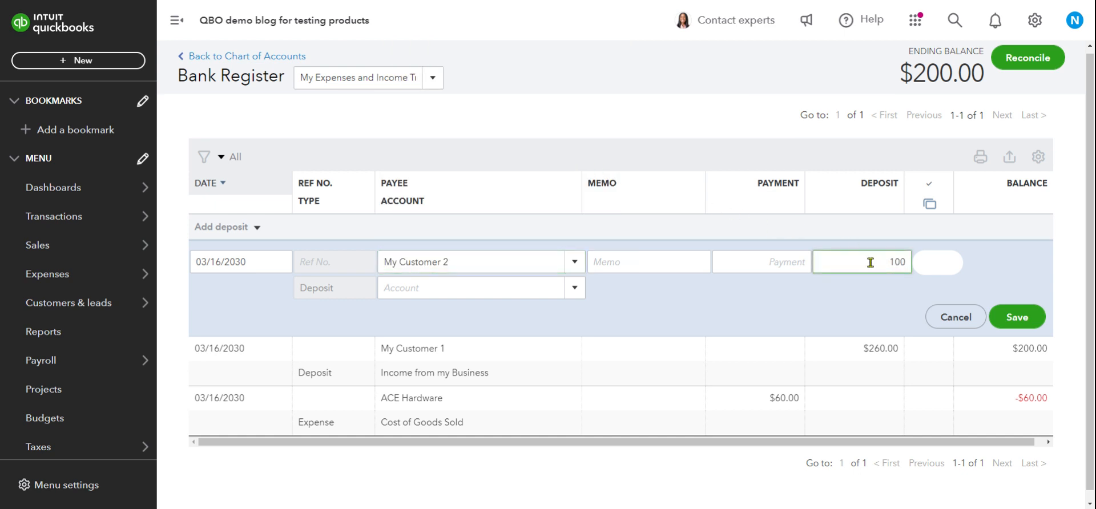
{"action": "left_click", "coordinate": [280, 261]}
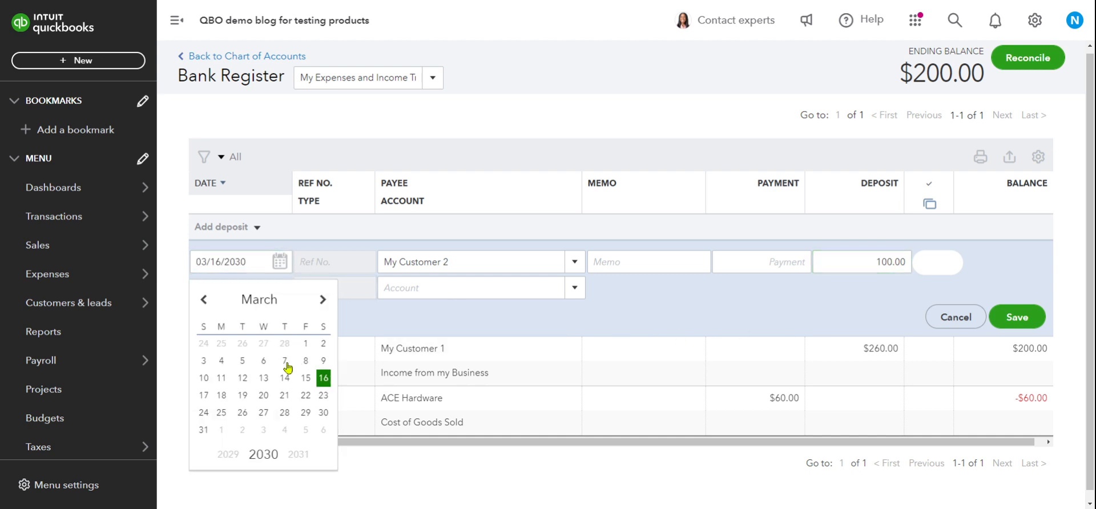
{"action": "left_click", "coordinate": [203, 399]}
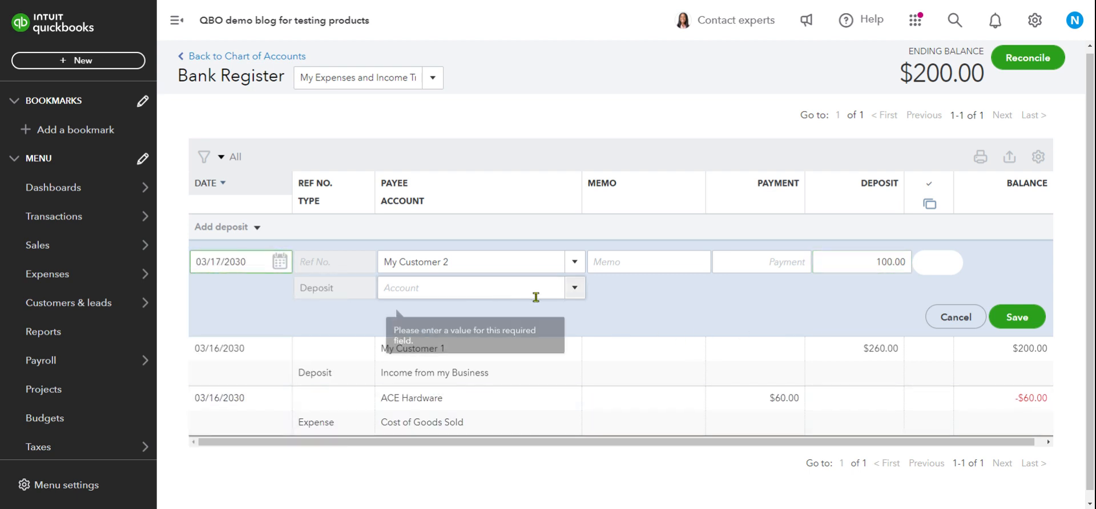
Assign the My Customer 2 deposit to the Income from my Business account and save the transaction.
{"action": "left_click", "coordinate": [1012, 316]}
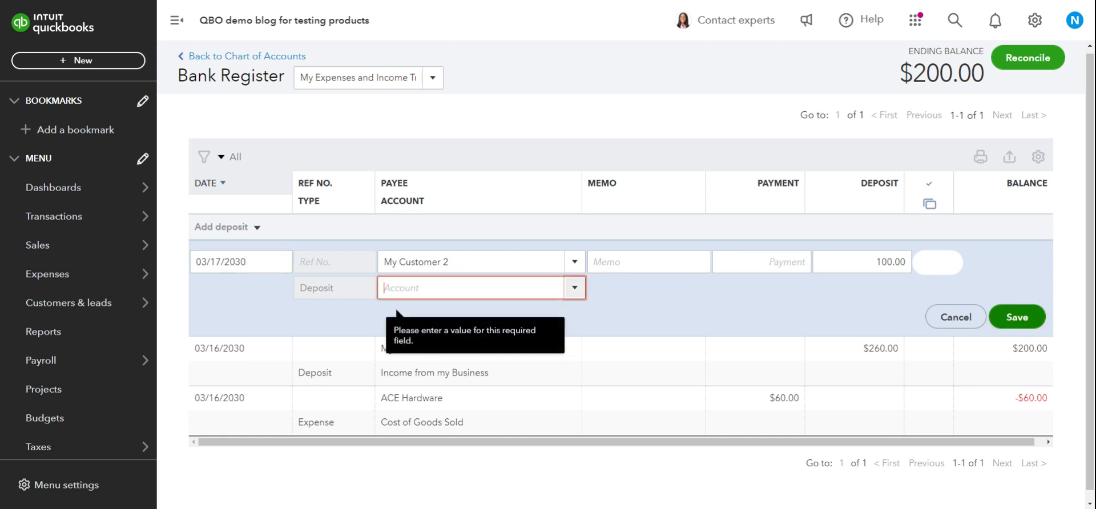
{"action": "left_click", "coordinate": [1020, 318]}
{"action": "left_click", "coordinate": [1020, 318]}
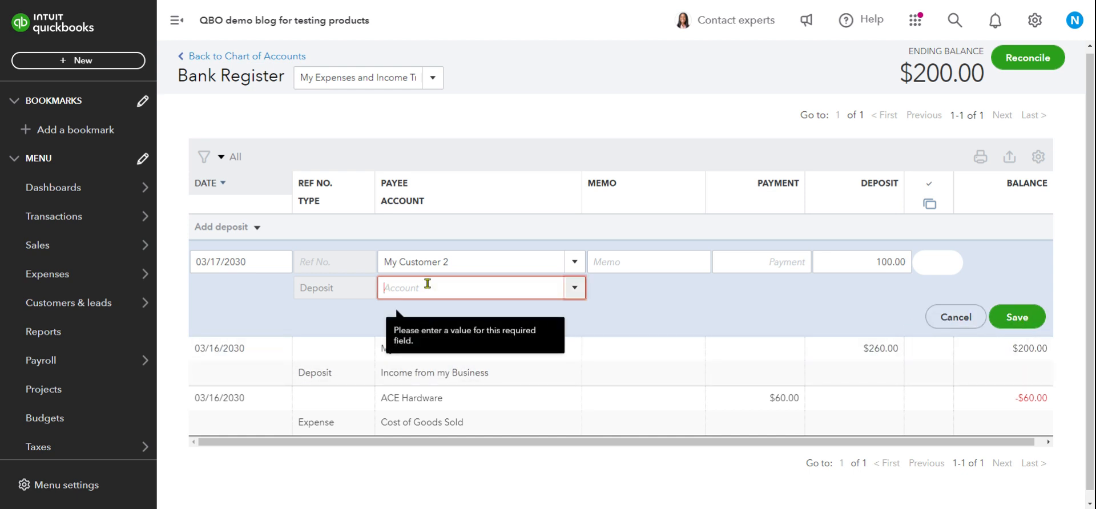
{"action": "type", "text": "inc"}
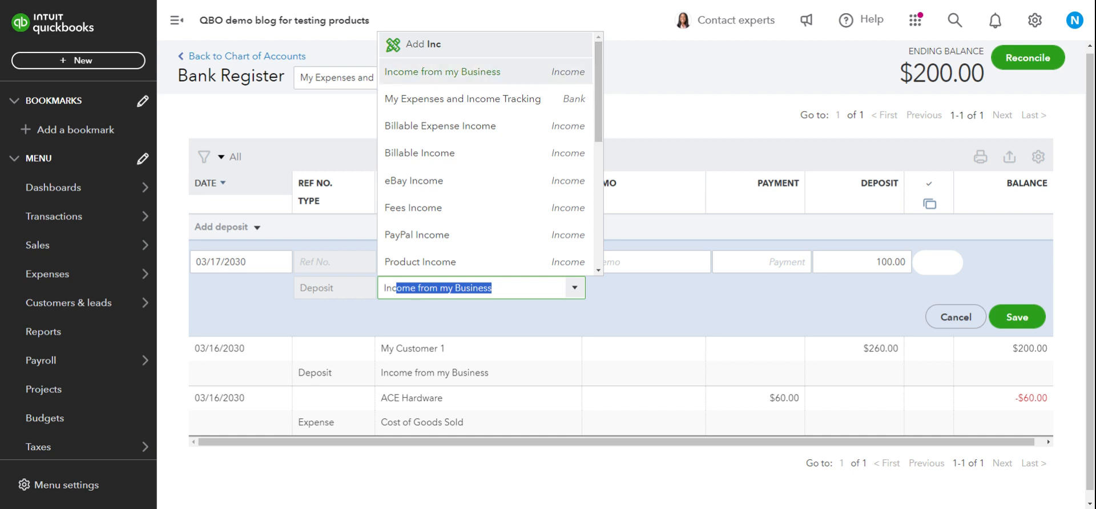
{"action": "left_click", "coordinate": [562, 77]}
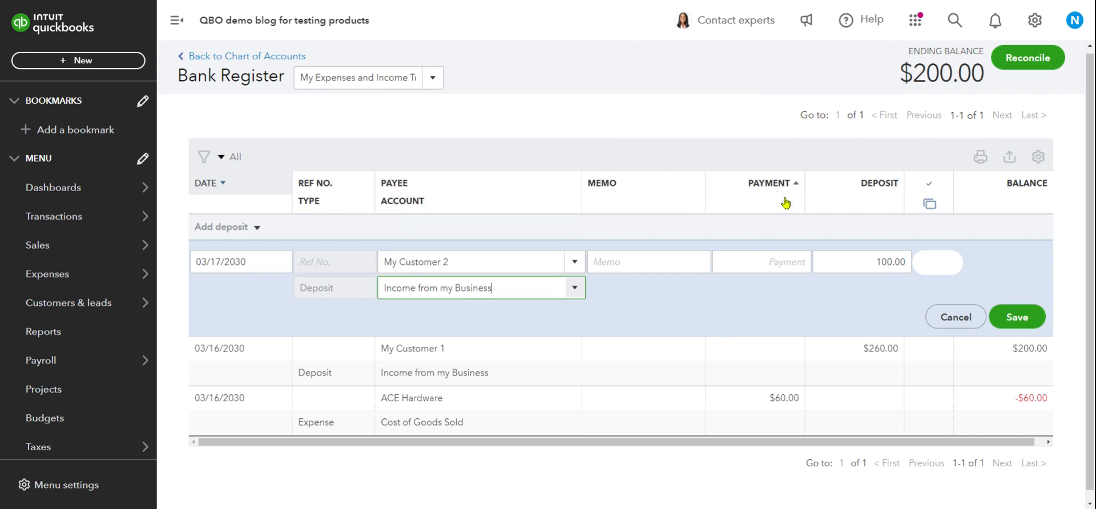
{"action": "left_click", "coordinate": [1018, 316]}
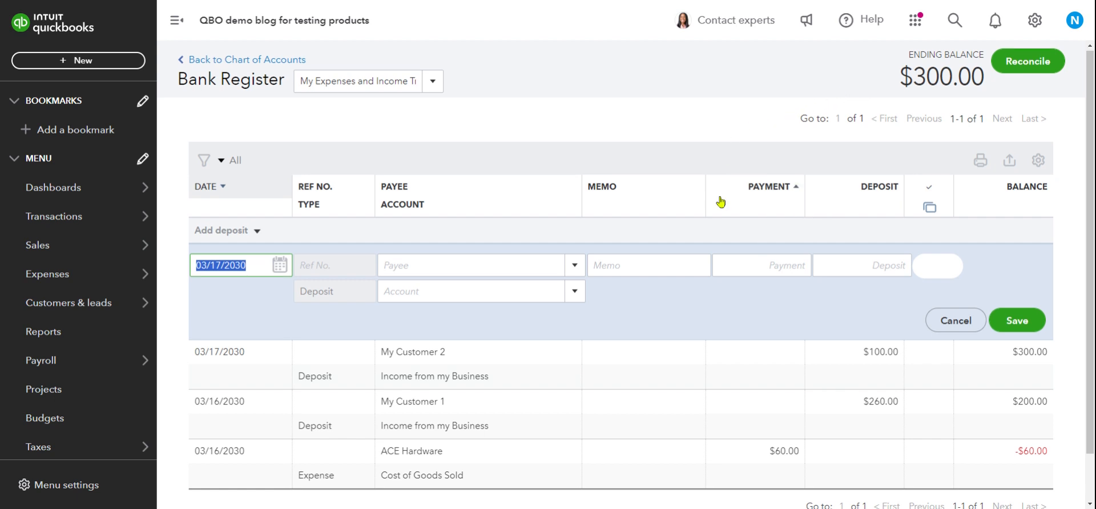
Date the next register entry 03/18/2030 and choose the existing vendor Best Buys as its payee.
{"action": "scroll", "coordinate": [719, 205], "scroll_direction": "down", "scroll_amount": 1}
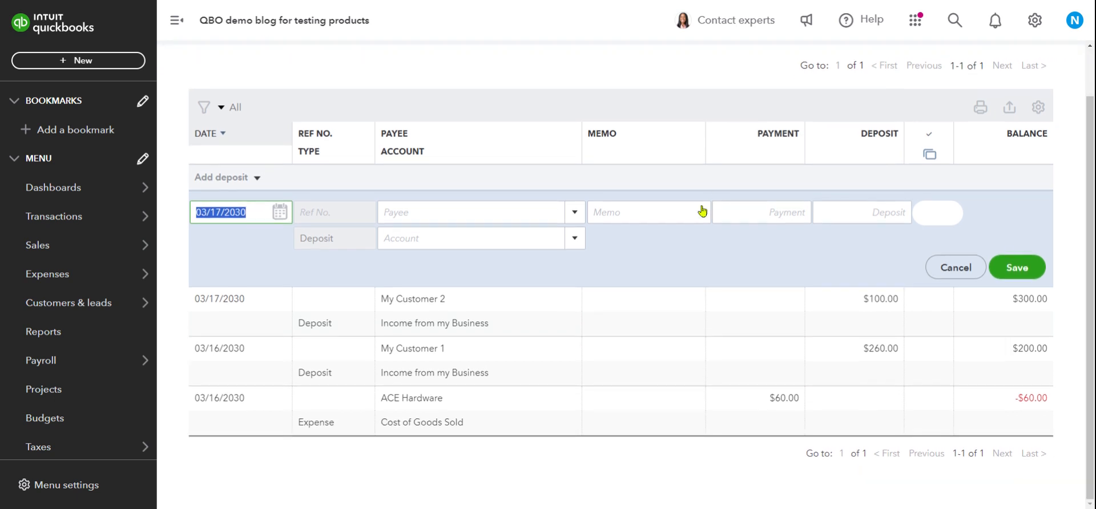
{"action": "left_click", "coordinate": [281, 215]}
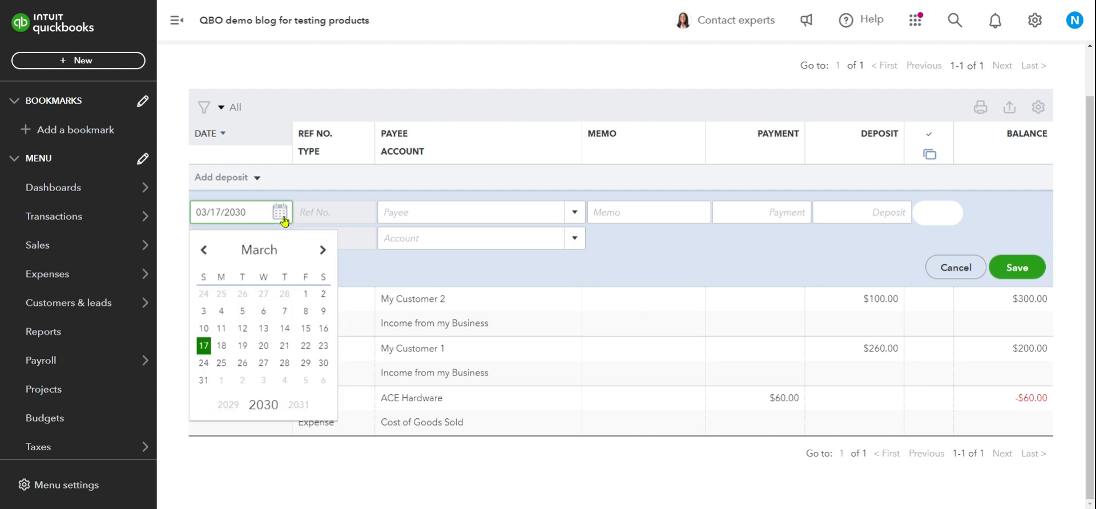
{"action": "left_click", "coordinate": [220, 347]}
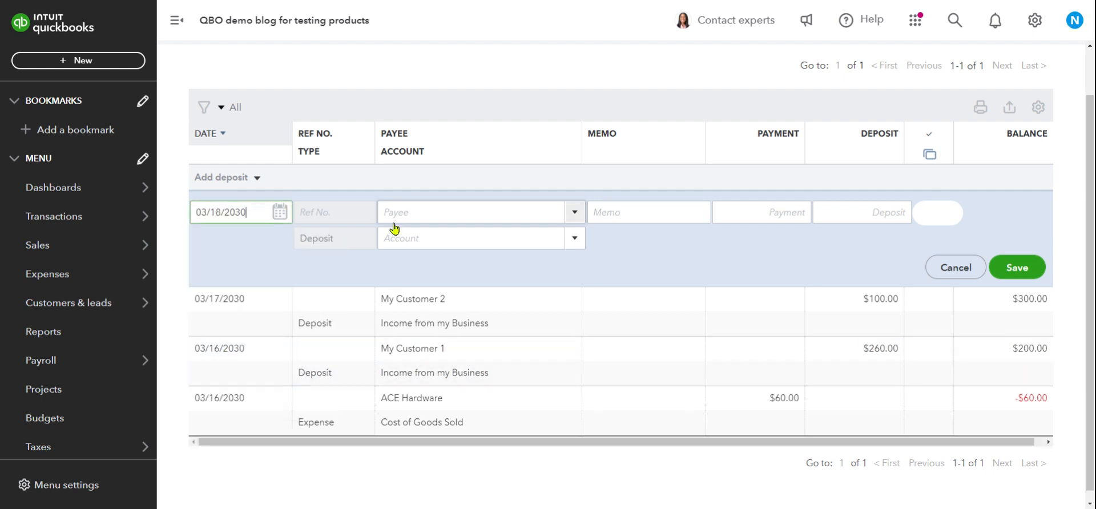
{"action": "left_click", "coordinate": [431, 212]}
{"action": "type", "text": "Best Buys"}
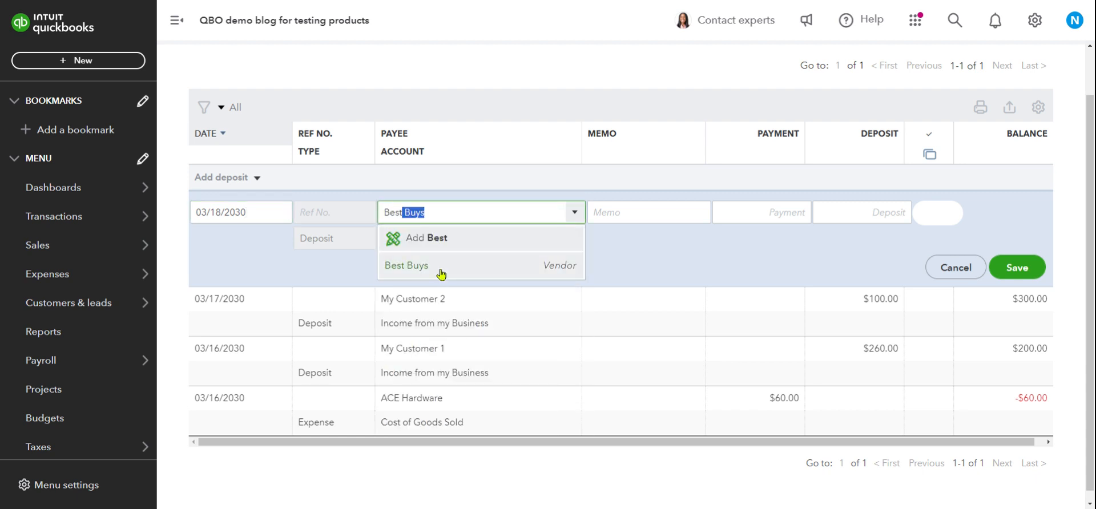
{"action": "left_click", "coordinate": [440, 267]}
Assign the Best Buys entry to the Computer and Internet Expenses account.
{"action": "left_click", "coordinate": [440, 242]}
{"action": "type", "text": "Computer and Internet Expenses"}
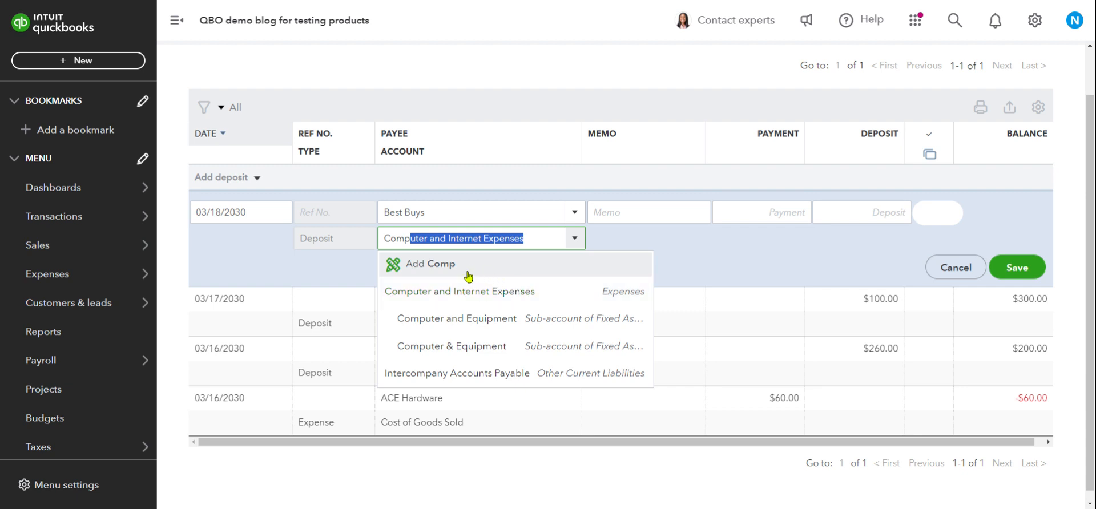
{"action": "left_click", "coordinate": [531, 240]}
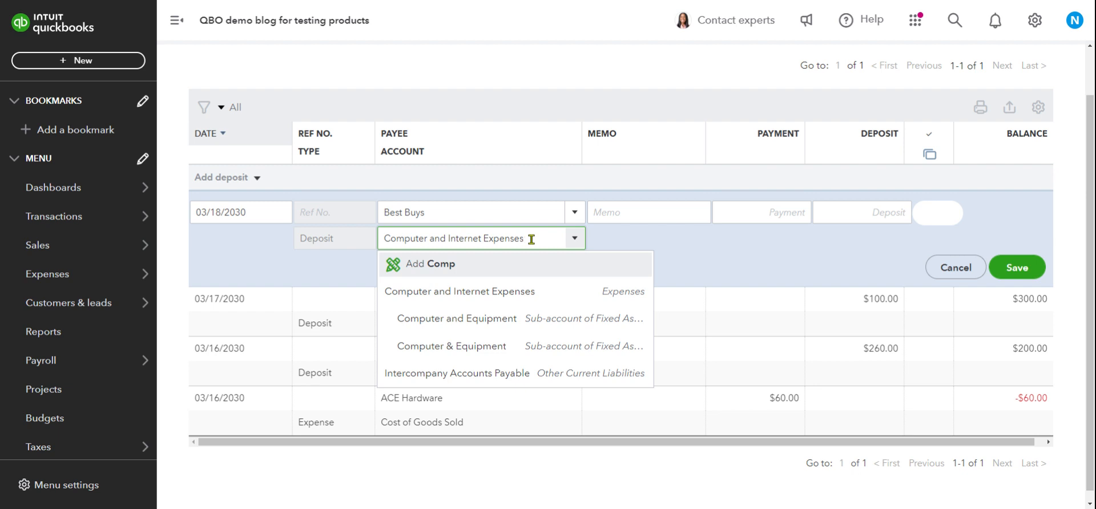
Replace the Best Buys entry's account with Computer Supplies and start adding it as a new account.
{"action": "key", "text": "BackSpace"}
{"action": "key", "text": "BackSpace"}
{"action": "key", "text": "BackSpace"}
{"action": "key", "text": "BackSpace"}
{"action": "key", "text": "BackSpace"}
{"action": "key", "text": "BackSpace"}
{"action": "type", "text": "pplies"}
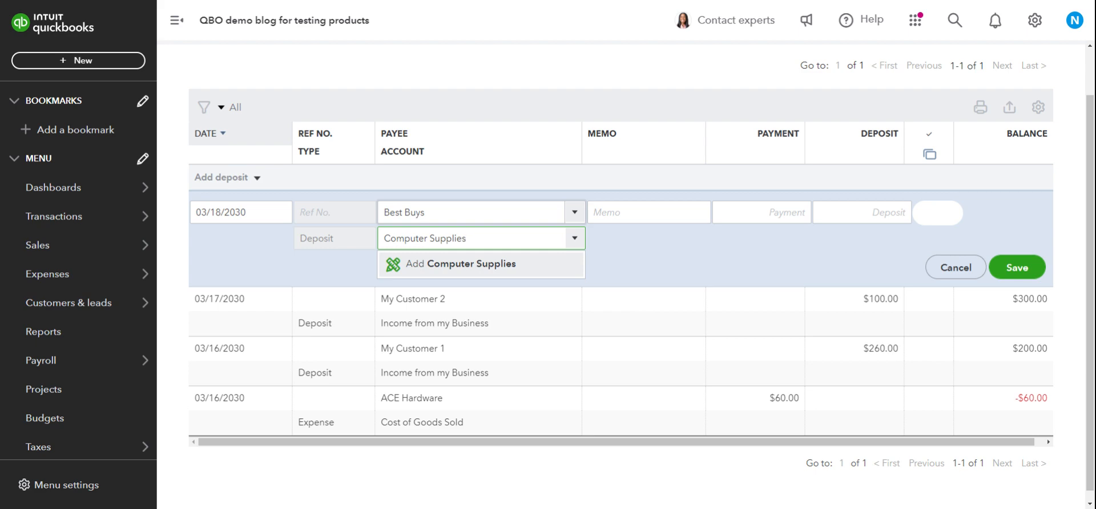
{"action": "left_click", "coordinate": [465, 267]}
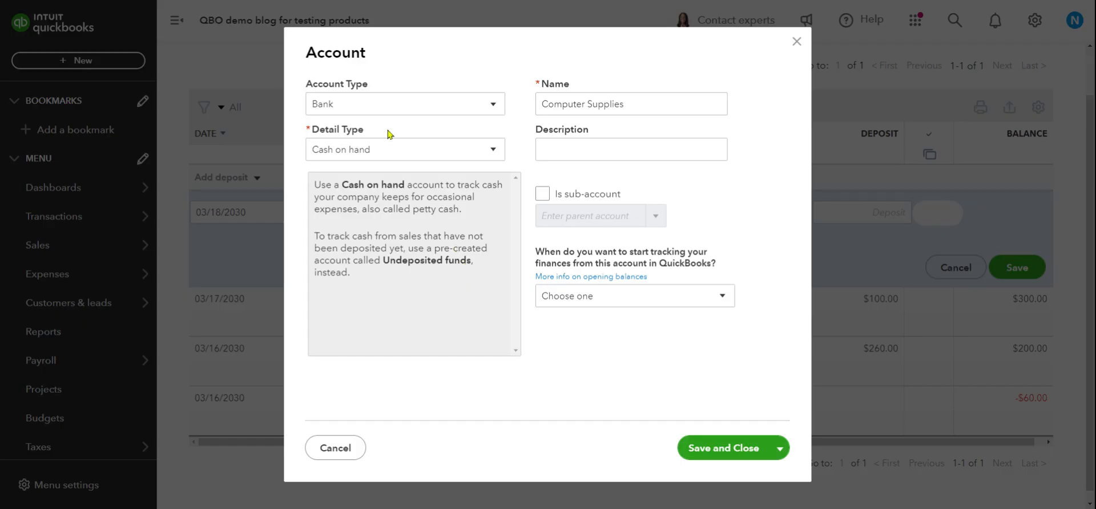
Set the new Computer Supplies account's type to Expenses and its detail type to Other Business Expenses.
{"action": "left_click", "coordinate": [409, 107]}
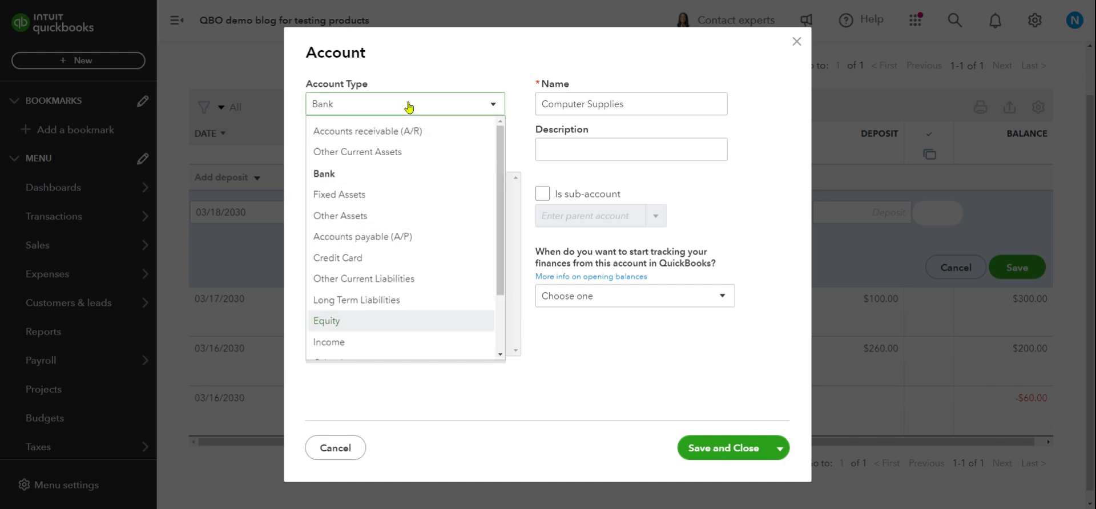
{"action": "key", "text": "x"}
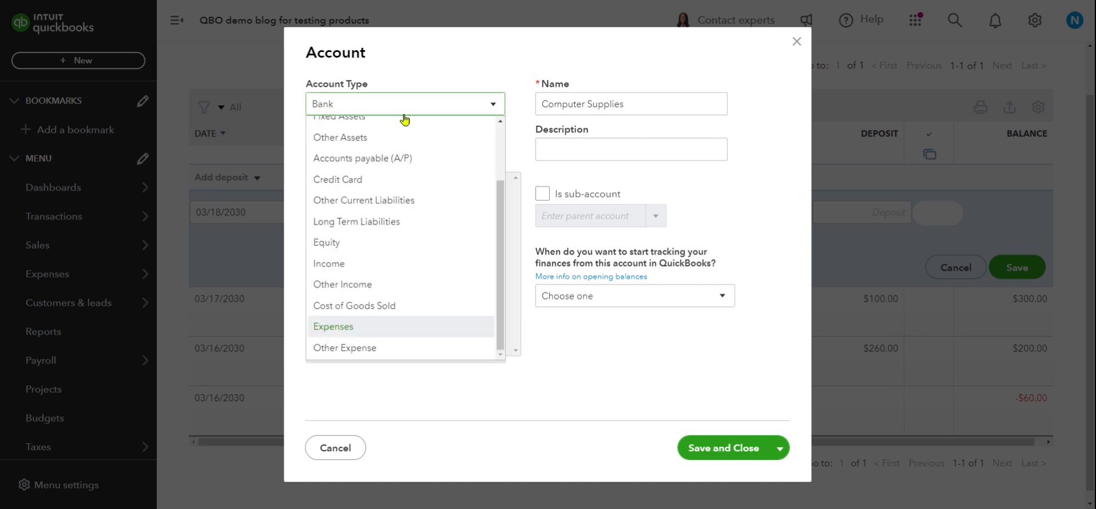
{"action": "left_click", "coordinate": [334, 336]}
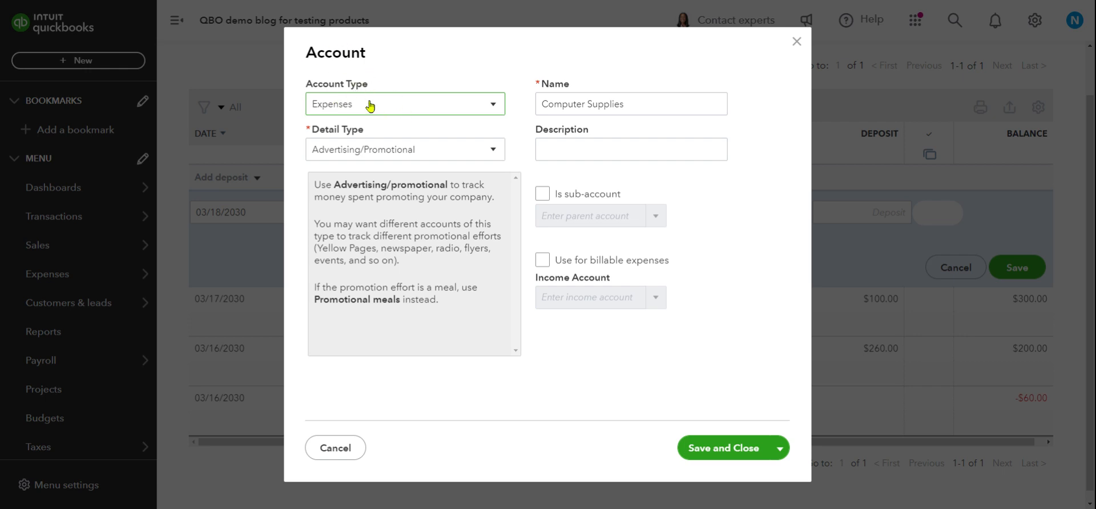
{"action": "left_click", "coordinate": [488, 151]}
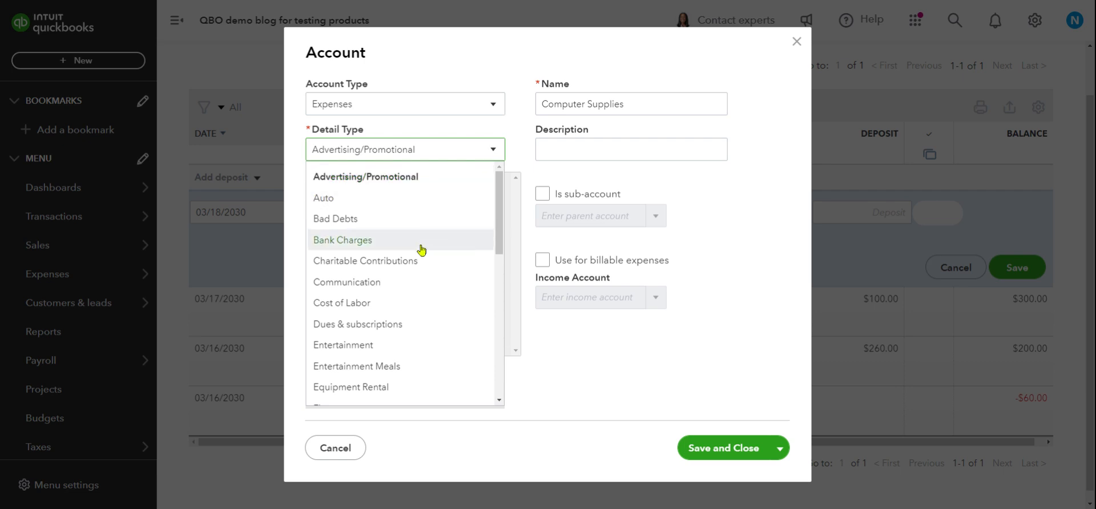
{"action": "scroll", "coordinate": [411, 269], "scroll_direction": "down", "scroll_amount": 2}
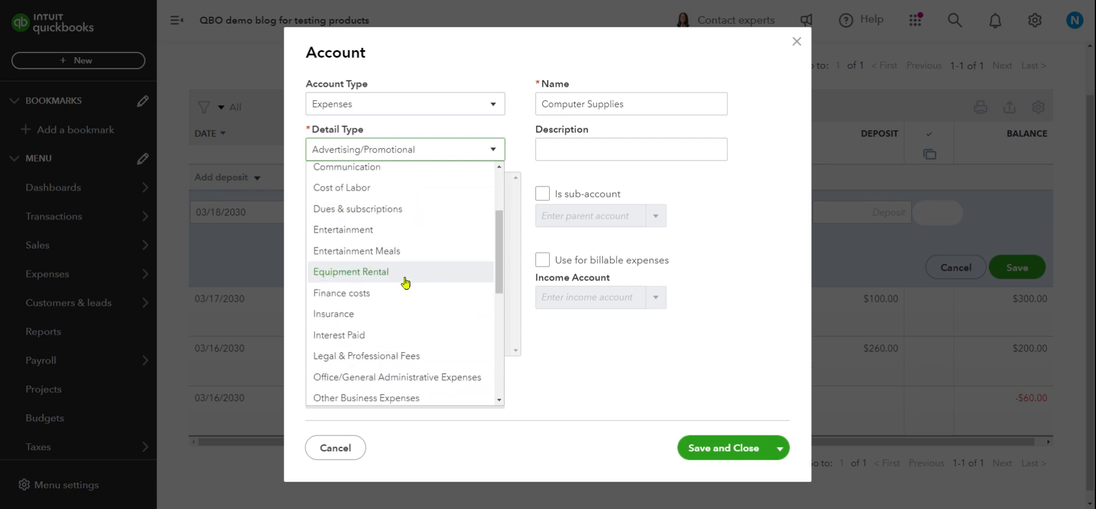
{"action": "left_click", "coordinate": [377, 398]}
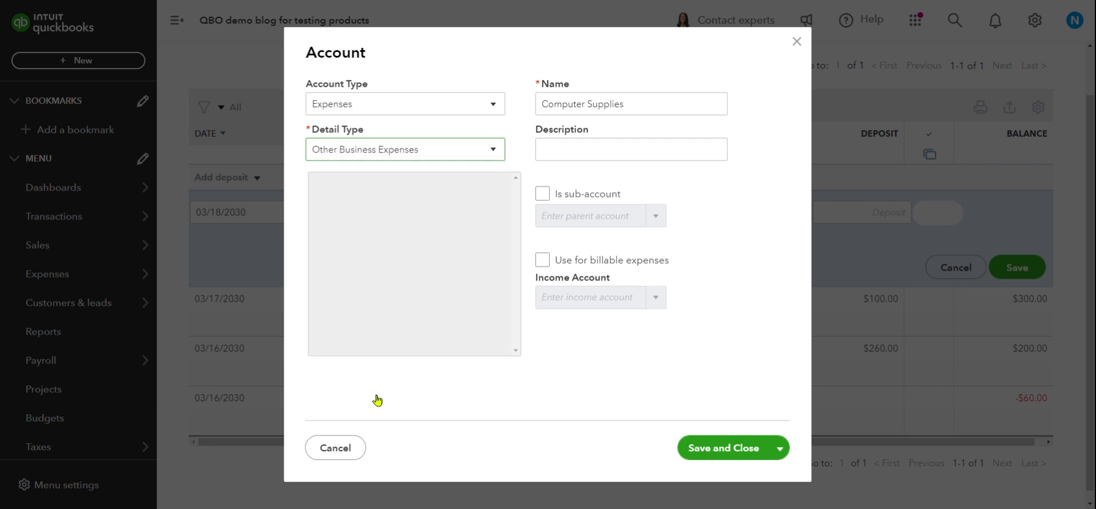
Copy the account name Computer Supplies into the description and save the new account.
{"action": "triple_click", "coordinate": [641, 97]}
{"action": "key", "text": "ctrl+c"}
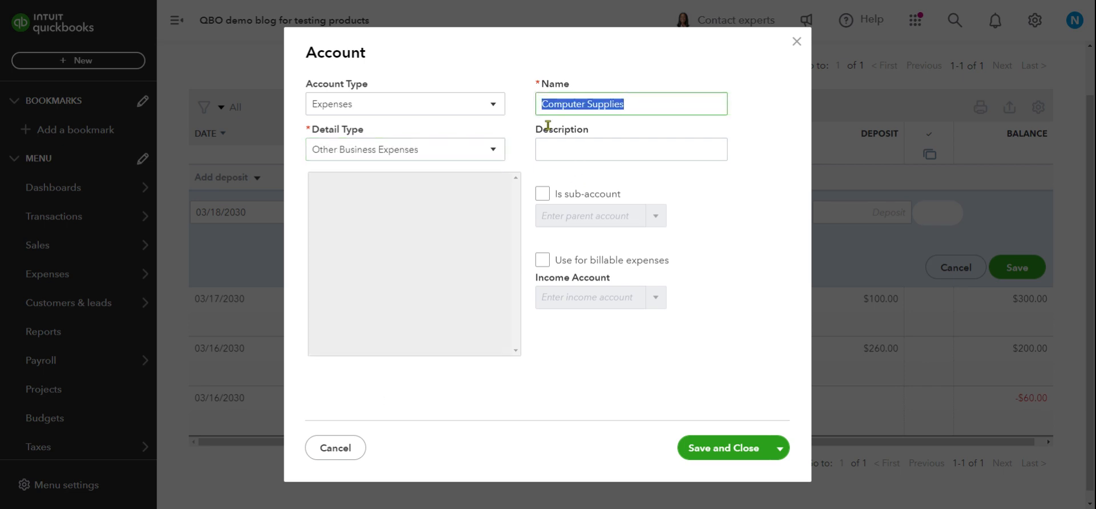
{"action": "left_click", "coordinate": [567, 152]}
{"action": "key", "text": "ctrl+v"}
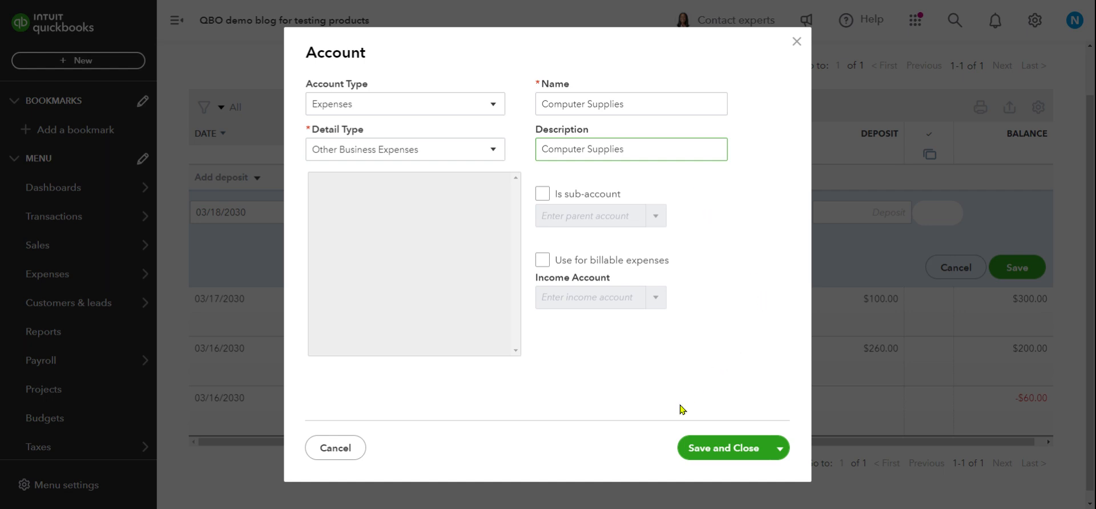
{"action": "left_click", "coordinate": [740, 452]}
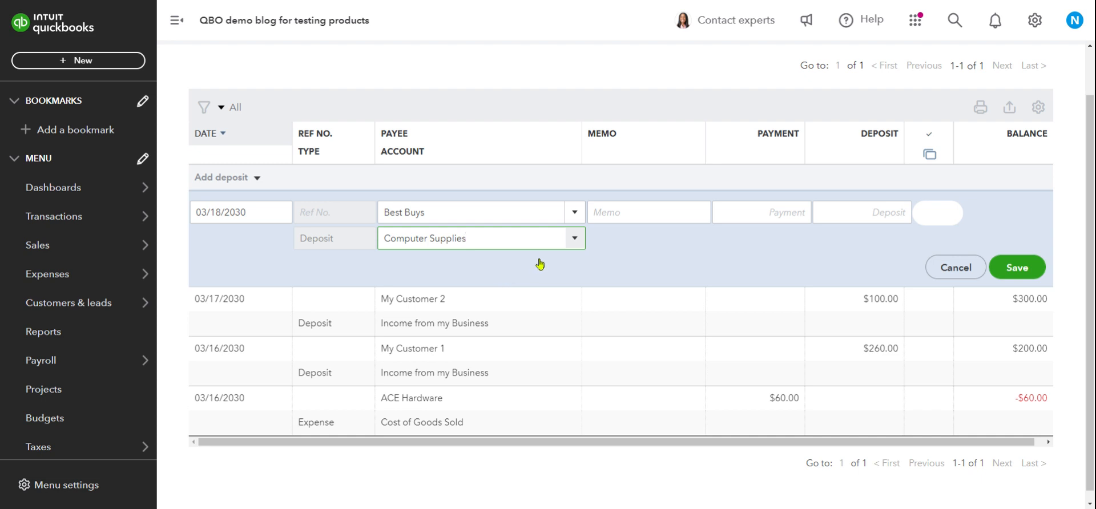
Add the memo "Cable purchase" and a payment of 25 to the Best Buys entry, and save the transaction.
{"action": "left_click", "coordinate": [617, 209]}
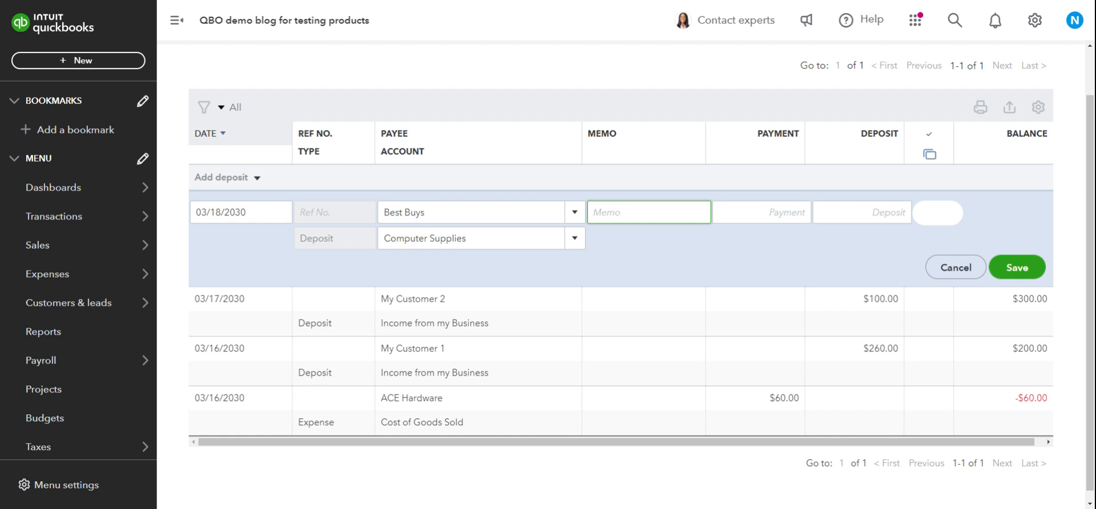
{"action": "type", "text": "Cable purchase"}
{"action": "left_click", "coordinate": [781, 215]}
{"action": "type", "text": "25"}
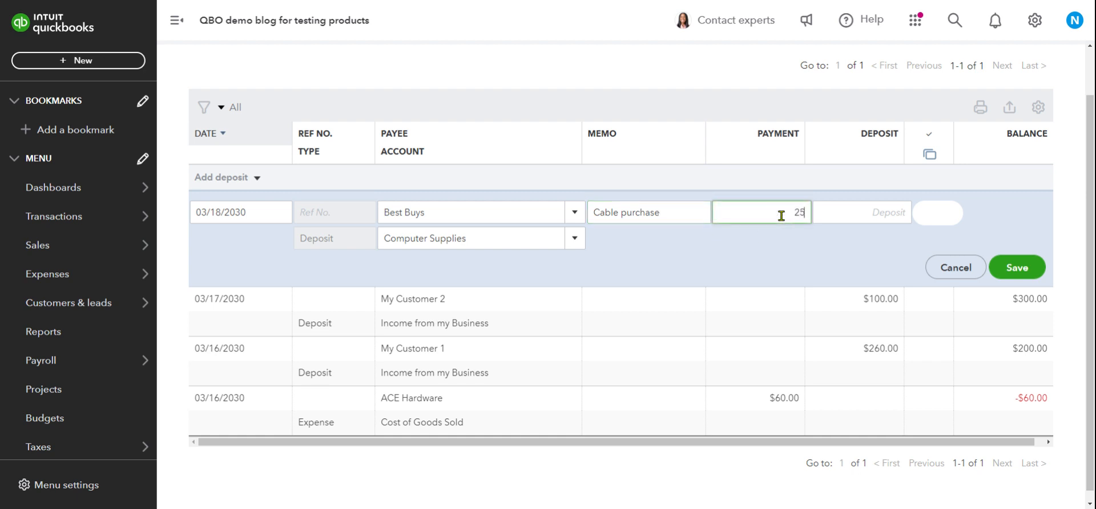
{"action": "left_click", "coordinate": [678, 64]}
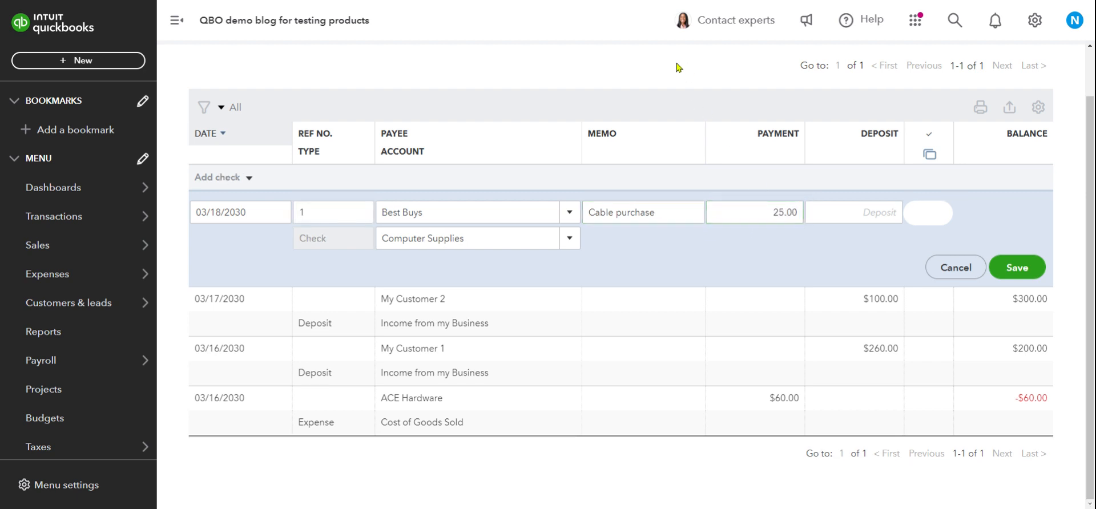
{"action": "left_click", "coordinate": [1016, 269]}
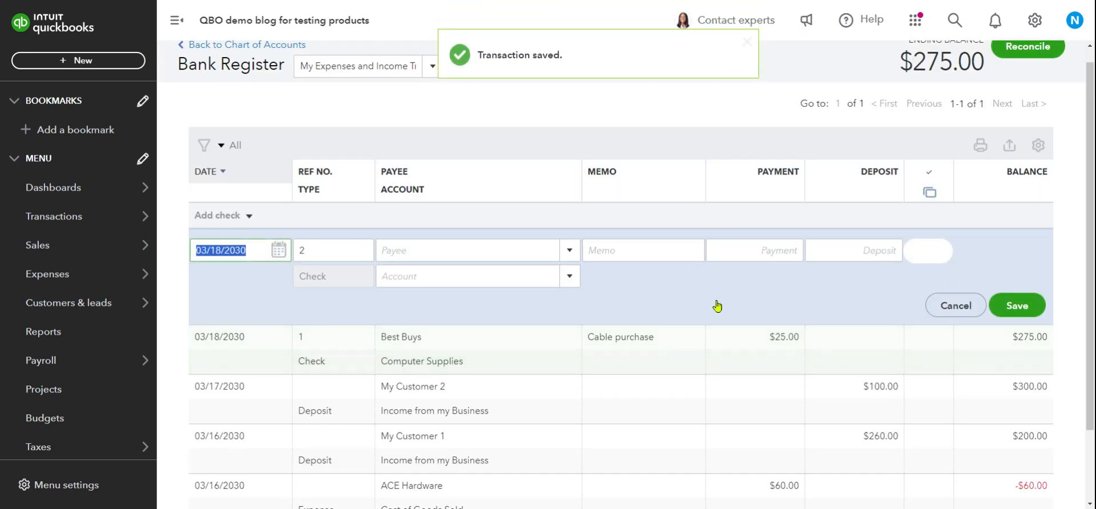
Date the next check entry in the register 03/19/2030.
{"action": "scroll", "coordinate": [718, 311], "scroll_direction": "down", "scroll_amount": 2}
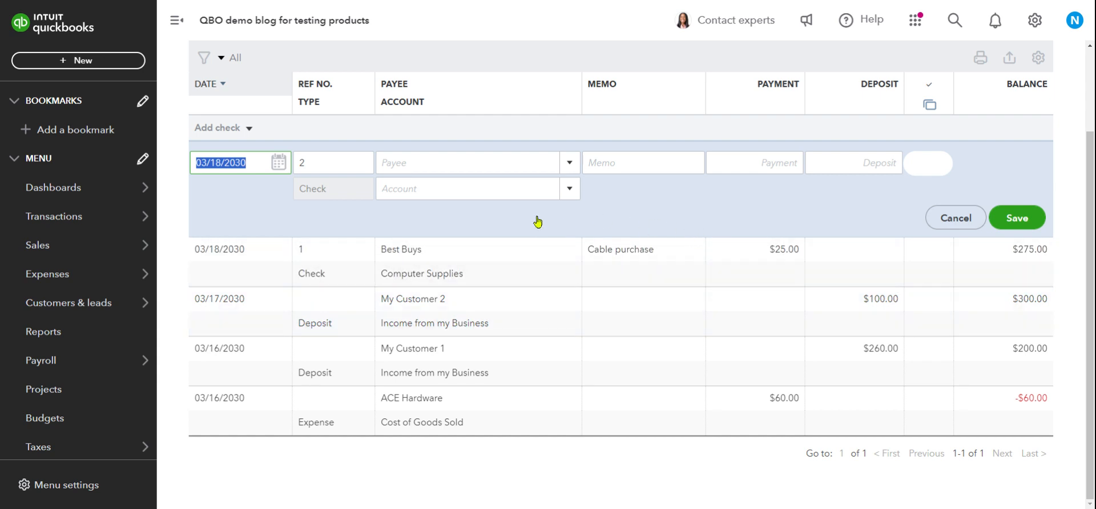
{"action": "left_click", "coordinate": [279, 163]}
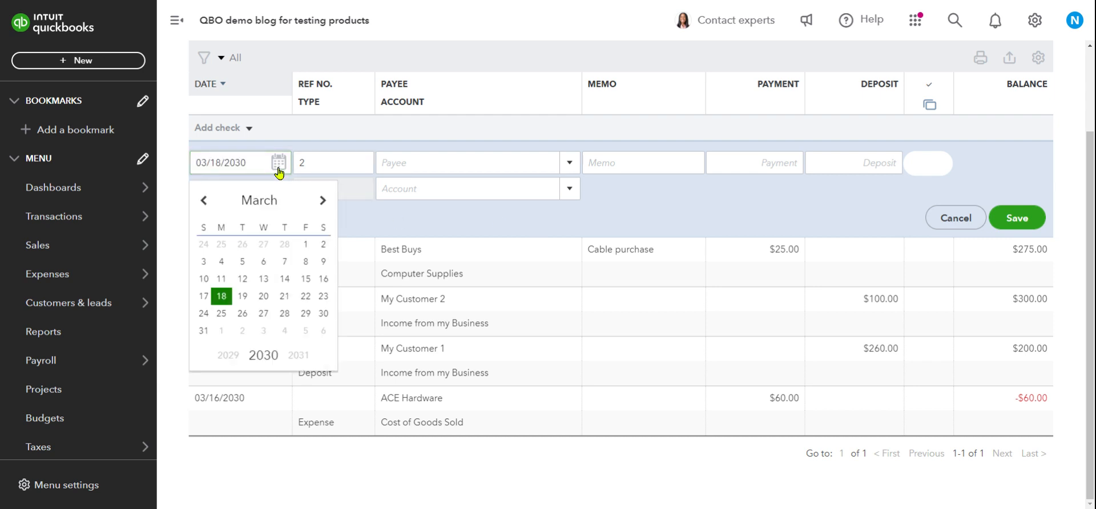
{"action": "left_click", "coordinate": [248, 296]}
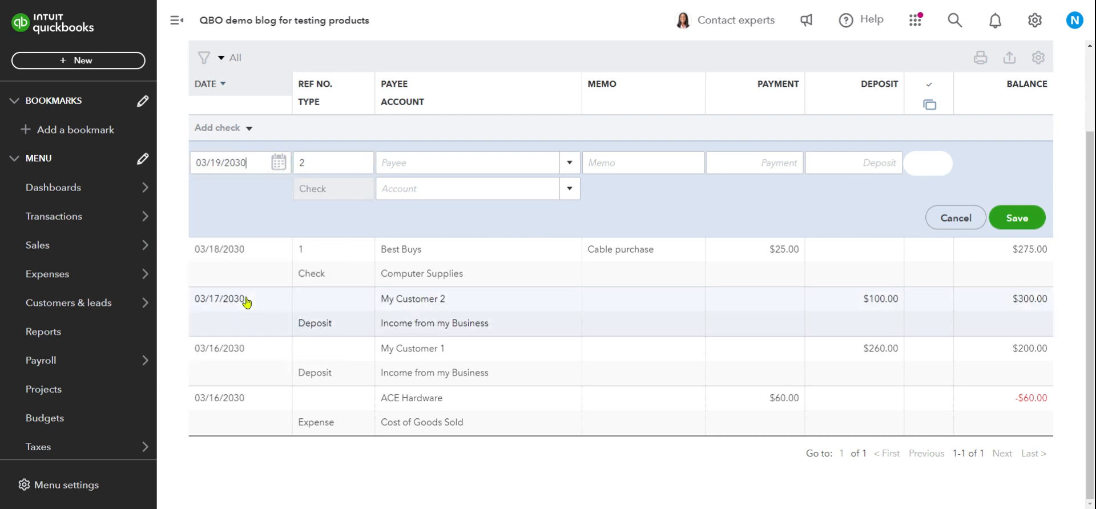
{"action": "left_click", "coordinate": [432, 162]}
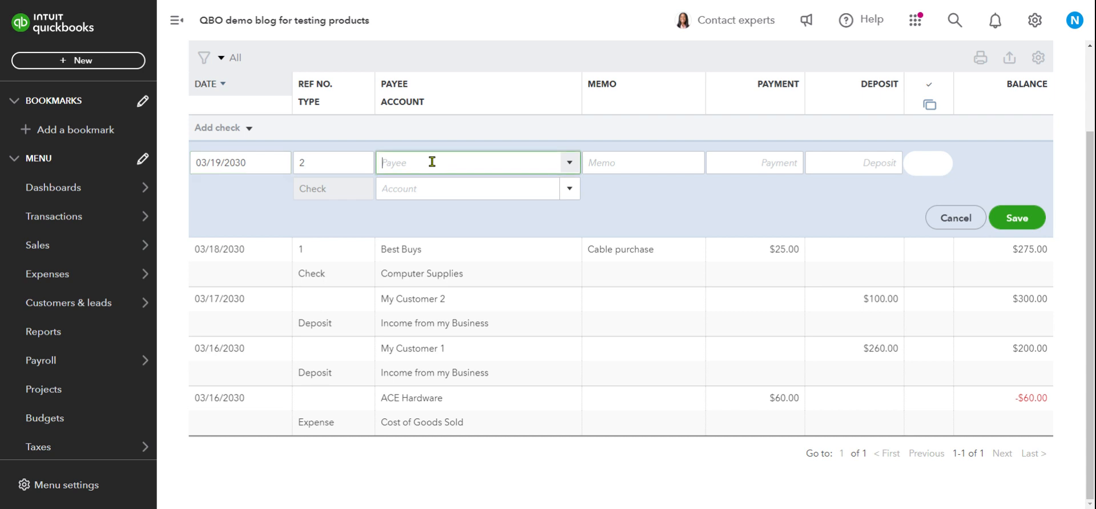
{"action": "type", "text": "Verizon"}
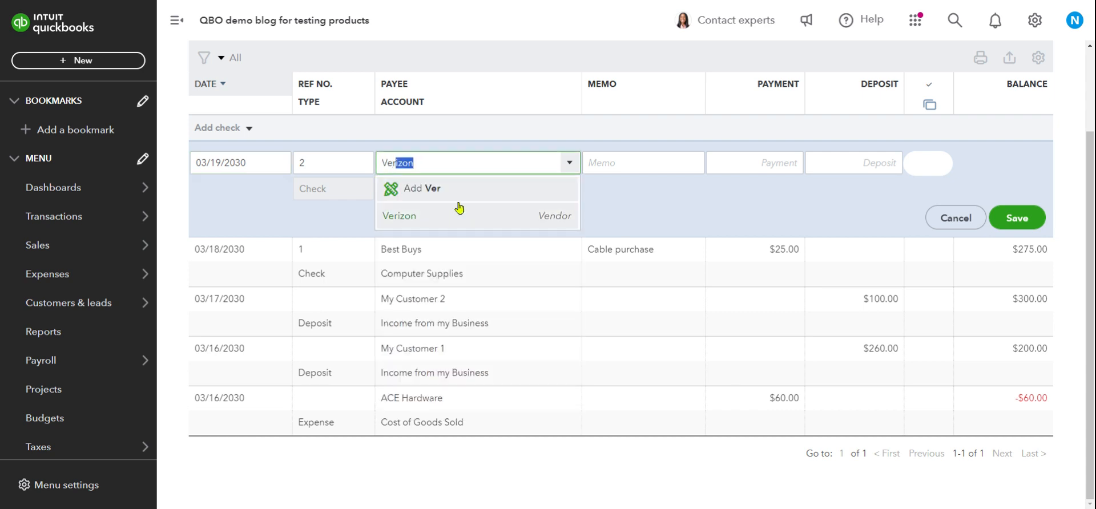
{"action": "left_click", "coordinate": [425, 164]}
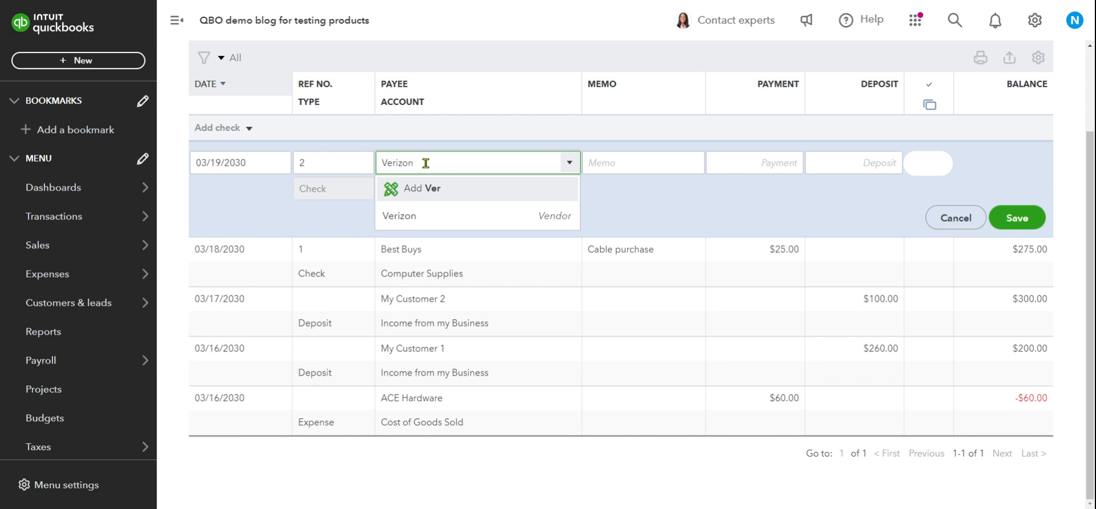
{"action": "key", "text": "BackSpace"}
{"action": "key", "text": "BackSpace"}
{"action": "key", "text": "BackSpace"}
{"action": "key", "text": "BackSpace"}
{"action": "key", "text": "BackSpace"}
{"action": "key", "text": "BackSpace"}
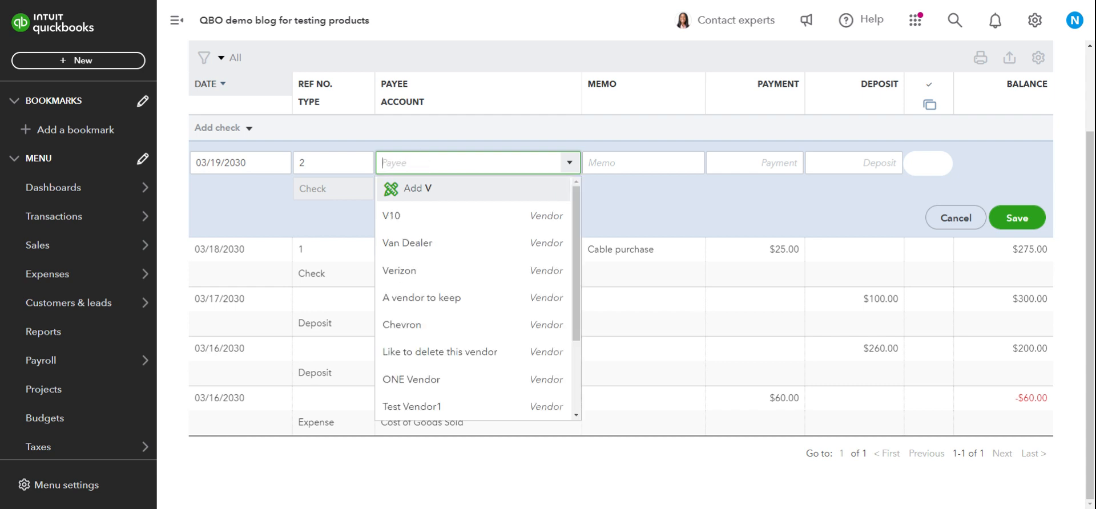
Enter T-Mobile as the payee of the 03/19/2030 entry and save it as a new vendor.
{"action": "type", "text": "T"}
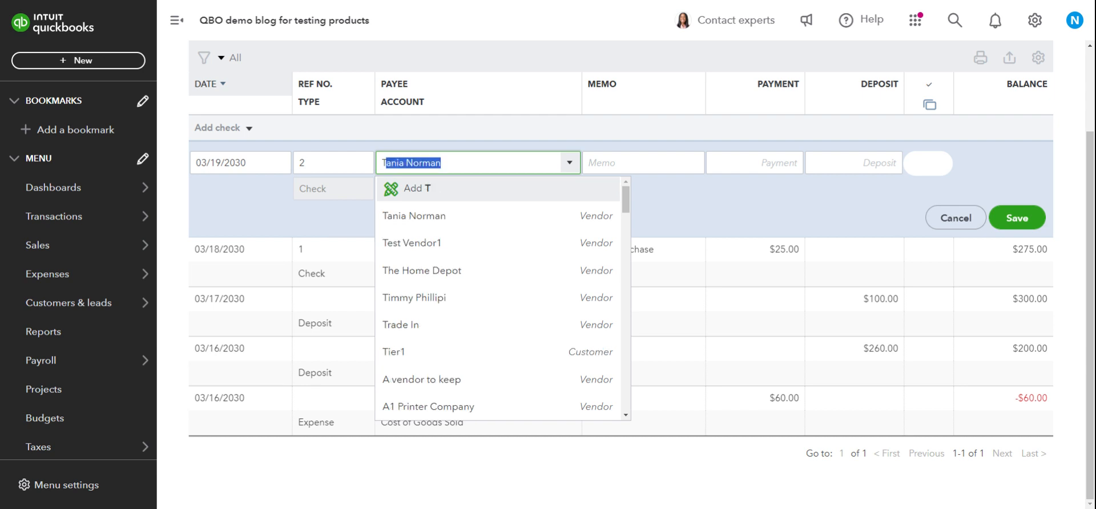
{"action": "type", "text": "-Mb"}
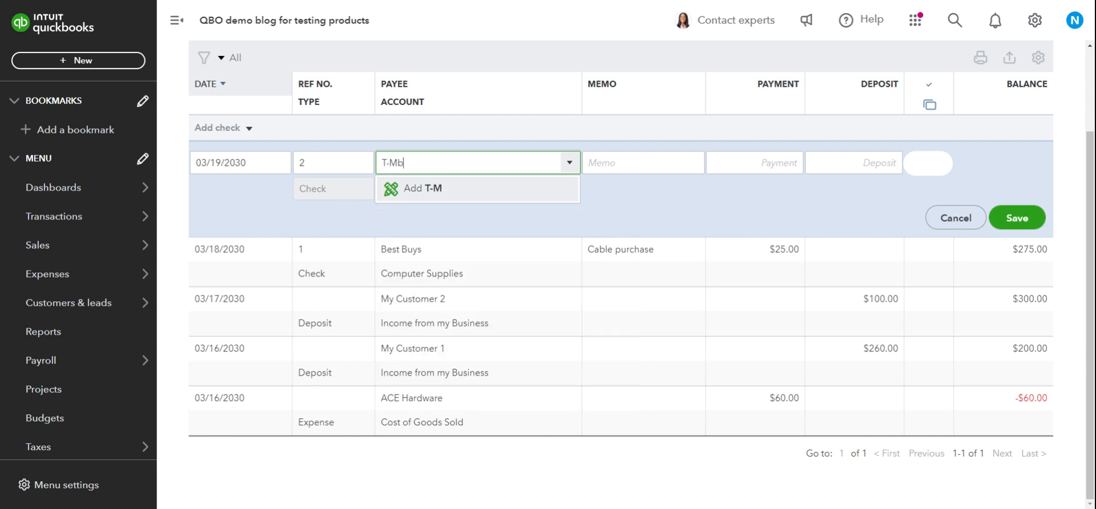
{"action": "type", "text": "iled"}
{"action": "key", "text": "BackSpace"}
{"action": "key", "text": "BackSpace"}
{"action": "key", "text": "BackSpace"}
{"action": "type", "text": "obile"}
{"action": "left_click", "coordinate": [443, 195]}
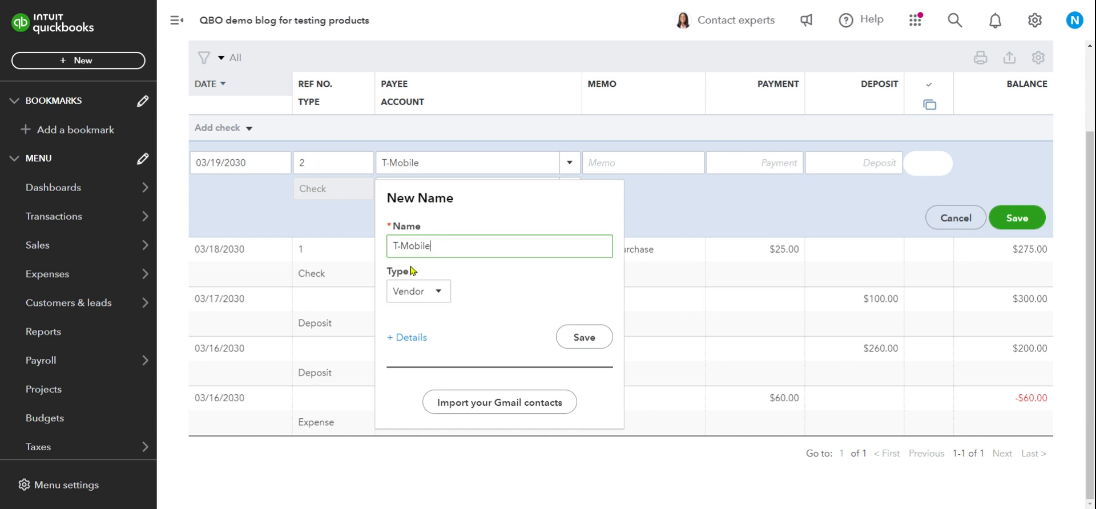
{"action": "left_click", "coordinate": [438, 293]}
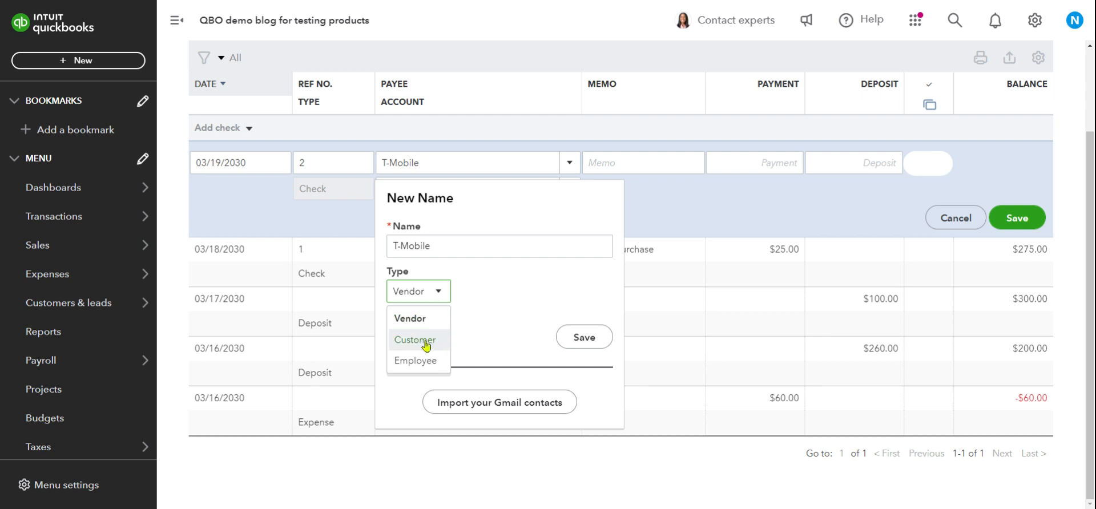
{"action": "left_click", "coordinate": [489, 292]}
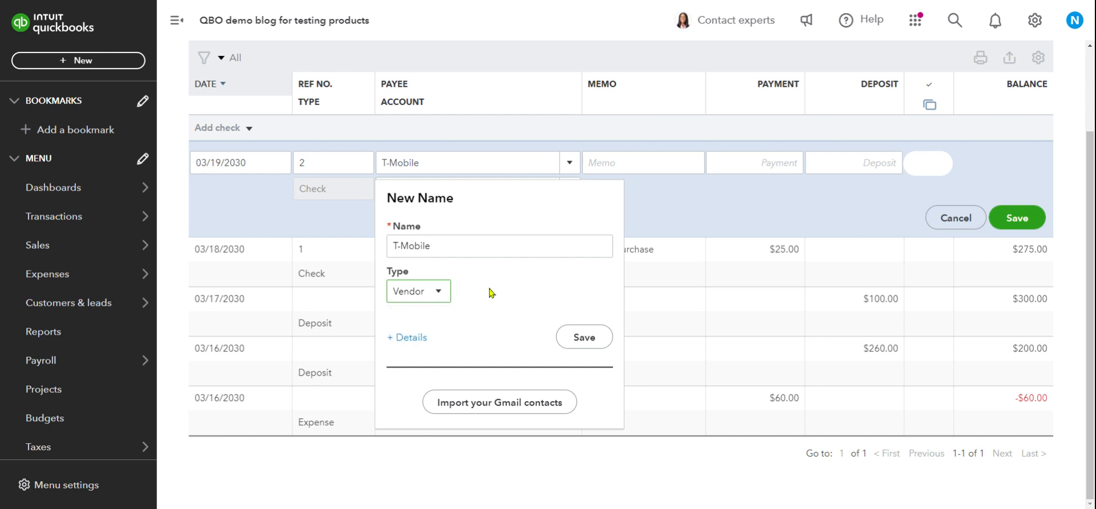
{"action": "left_click", "coordinate": [582, 338]}
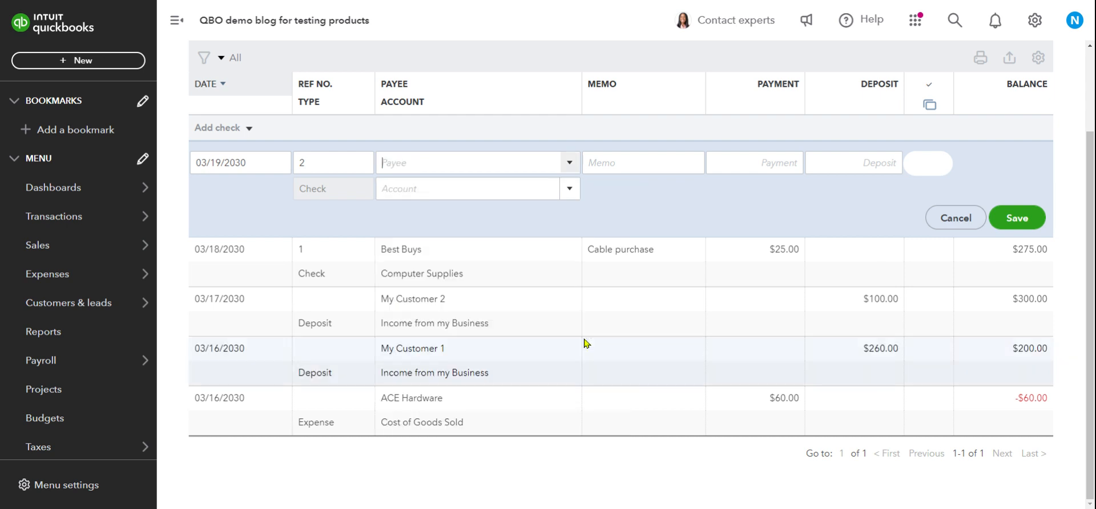
{"action": "left_click", "coordinate": [400, 194]}
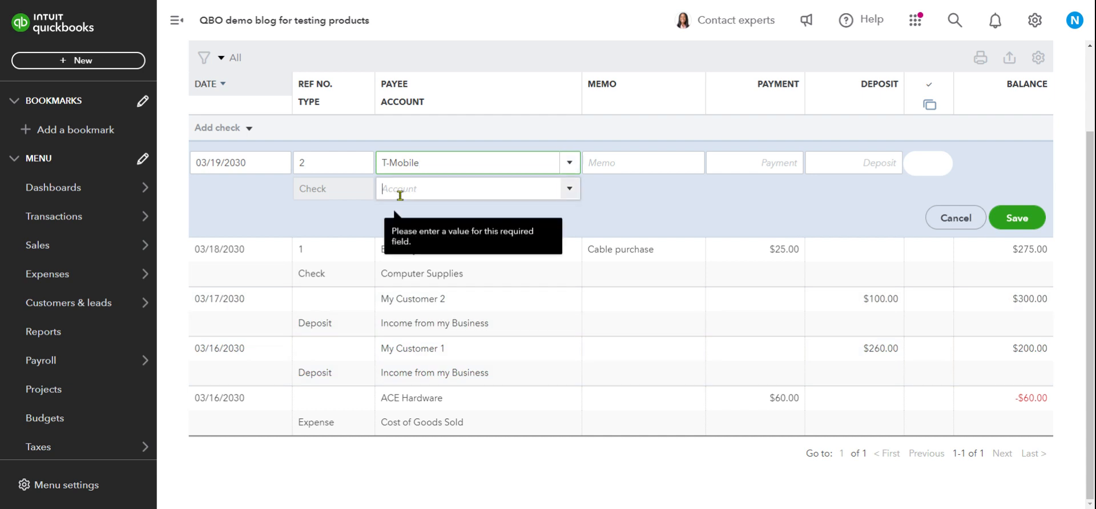
{"action": "type", "text": "Telephone Expense"}
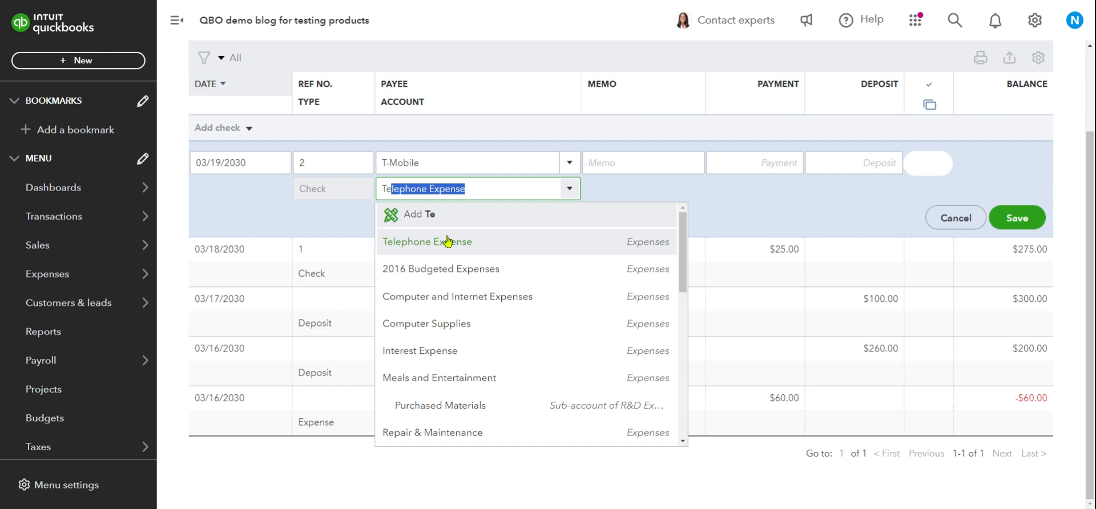
{"action": "left_click", "coordinate": [481, 187]}
{"action": "key", "text": "BackSpace"}
{"action": "key", "text": "BackSpace"}
{"action": "key", "text": "BackSpace"}
{"action": "key", "text": "BackSpace"}
{"action": "key", "text": "BackSpace"}
{"action": "key", "text": "BackSpace"}
{"action": "key", "text": "BackSpace"}
{"action": "key", "text": "BackSpace"}
{"action": "key", "text": "BackSpace"}
{"action": "key", "text": "BackSpace"}
{"action": "key", "text": "BackSpace"}
{"action": "key", "text": "BackSpace"}
{"action": "key", "text": "BackSpace"}
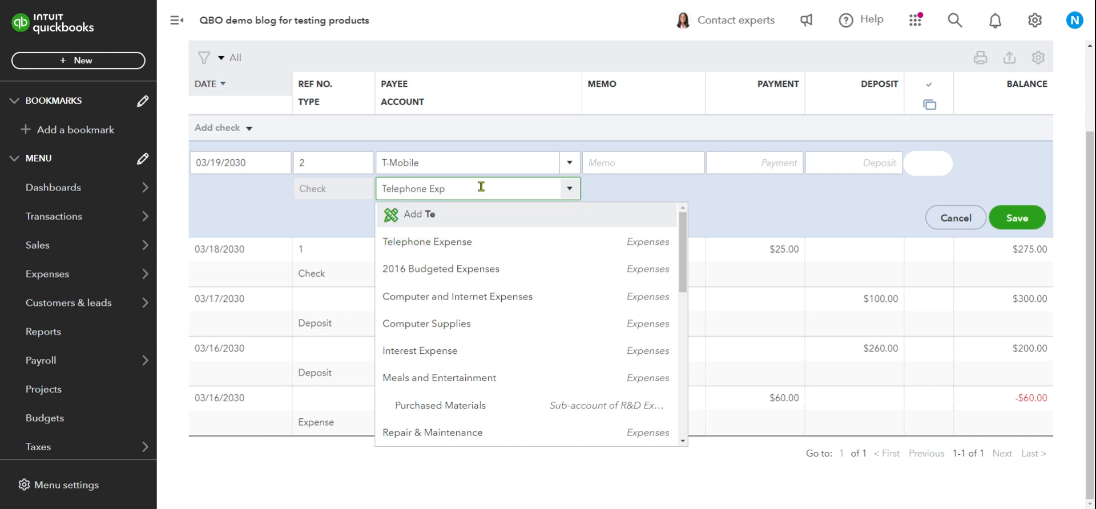
{"action": "key", "text": "BackSpace"}
{"action": "key", "text": "BackSpace"}
{"action": "key", "text": "BackSpace"}
{"action": "key", "text": "BackSpace"}
Enter Cellphone Expense as the T-Mobile entry's account and start adding it as a new account.
{"action": "type", "text": "Cell"}
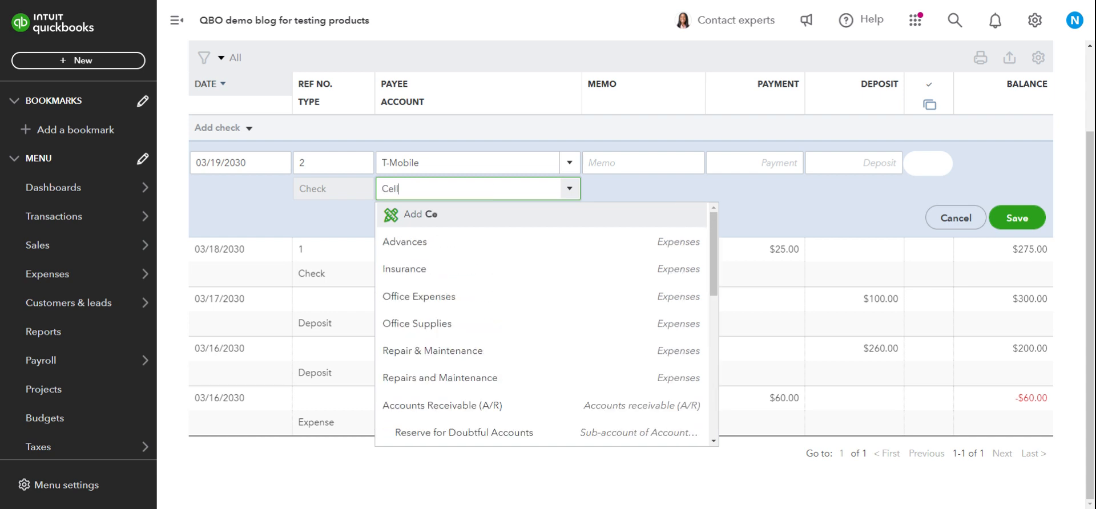
{"action": "type", "text": "p"}
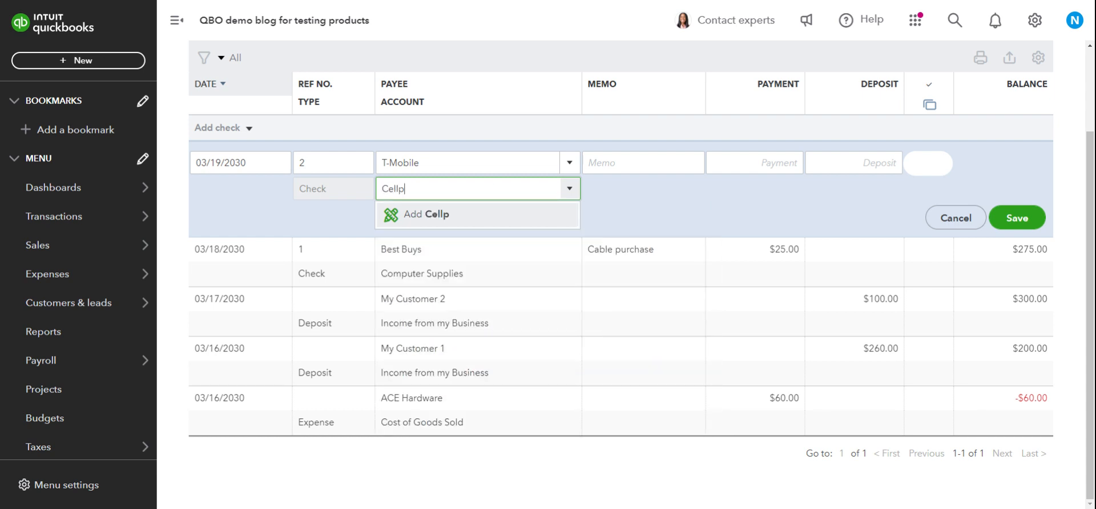
{"action": "type", "text": "hone Expense"}
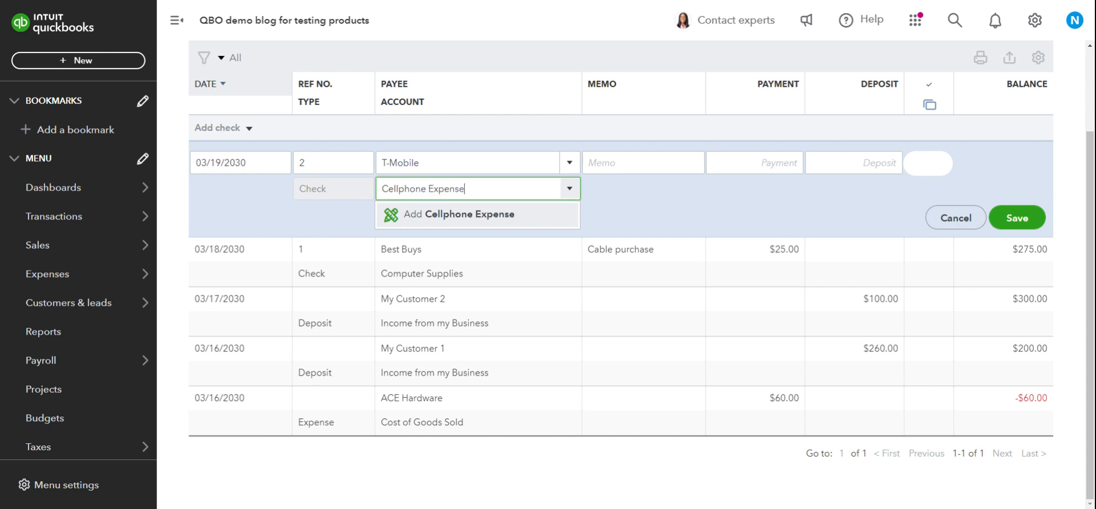
{"action": "left_click", "coordinate": [436, 217]}
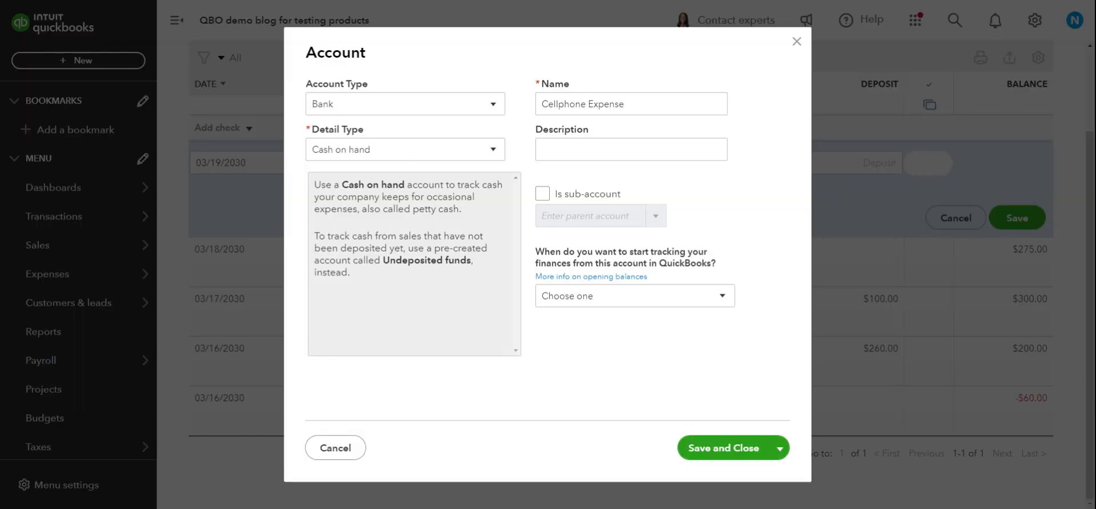
Set the new Cellphone Expense account's type to Expenses and its detail type to Other Business Expenses.
{"action": "left_click", "coordinate": [354, 105]}
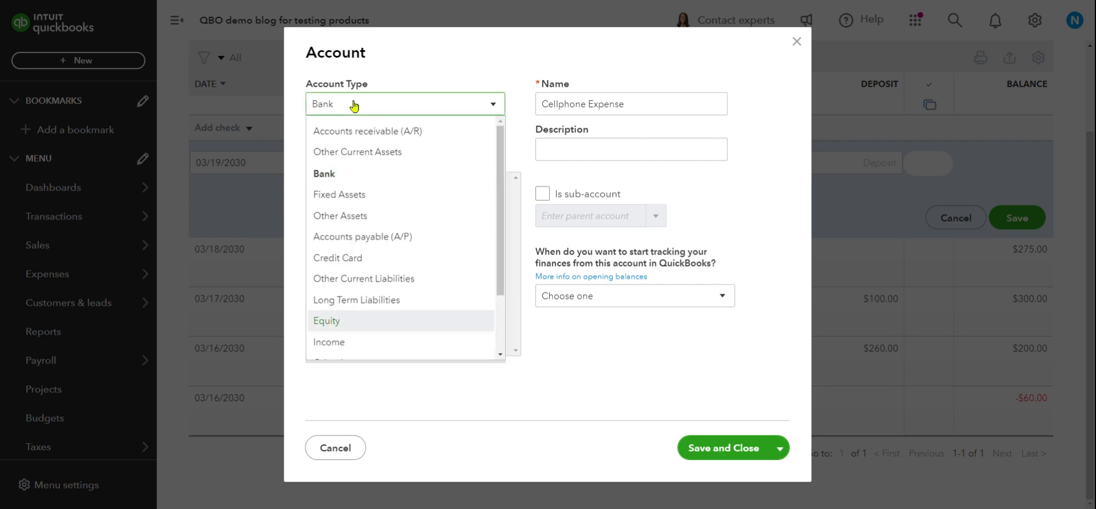
{"action": "key", "text": "e"}
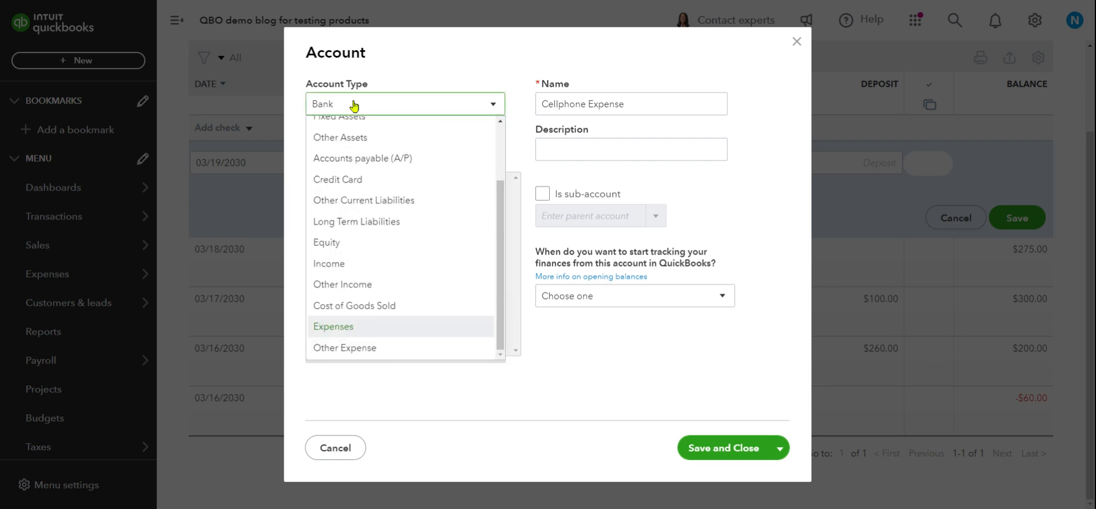
{"action": "left_click", "coordinate": [362, 335]}
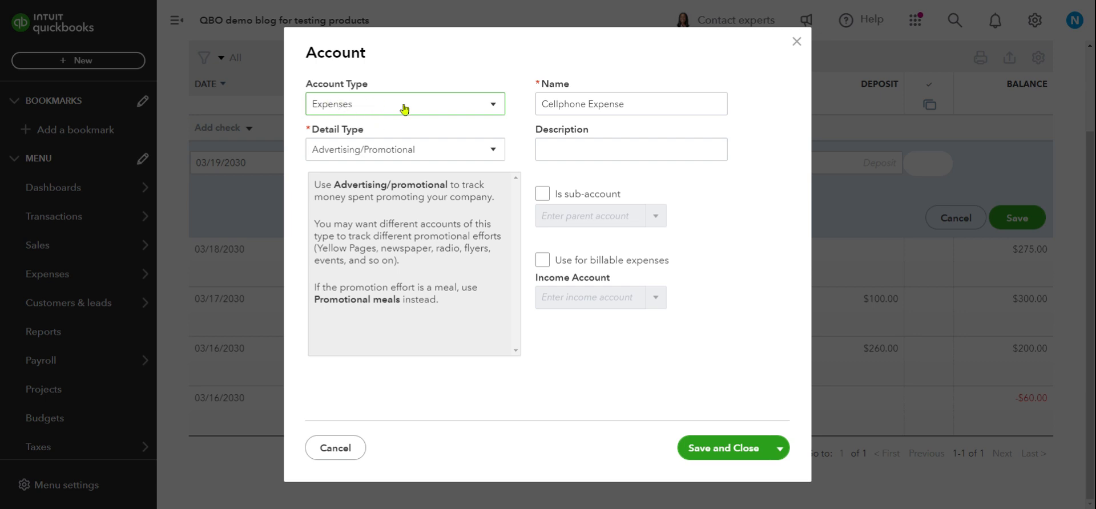
{"action": "left_click", "coordinate": [461, 153]}
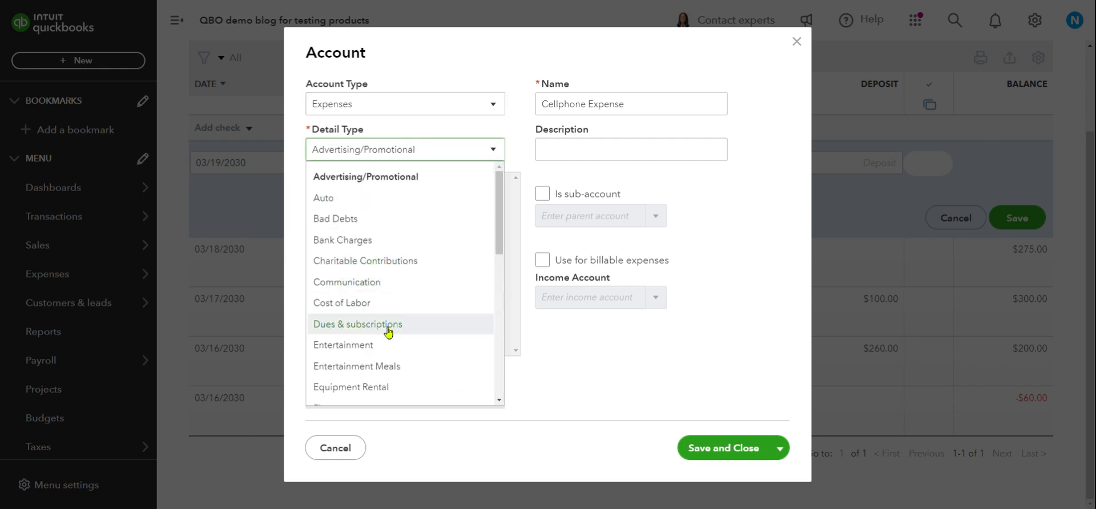
{"action": "scroll", "coordinate": [374, 320], "scroll_direction": "down", "scroll_amount": 3}
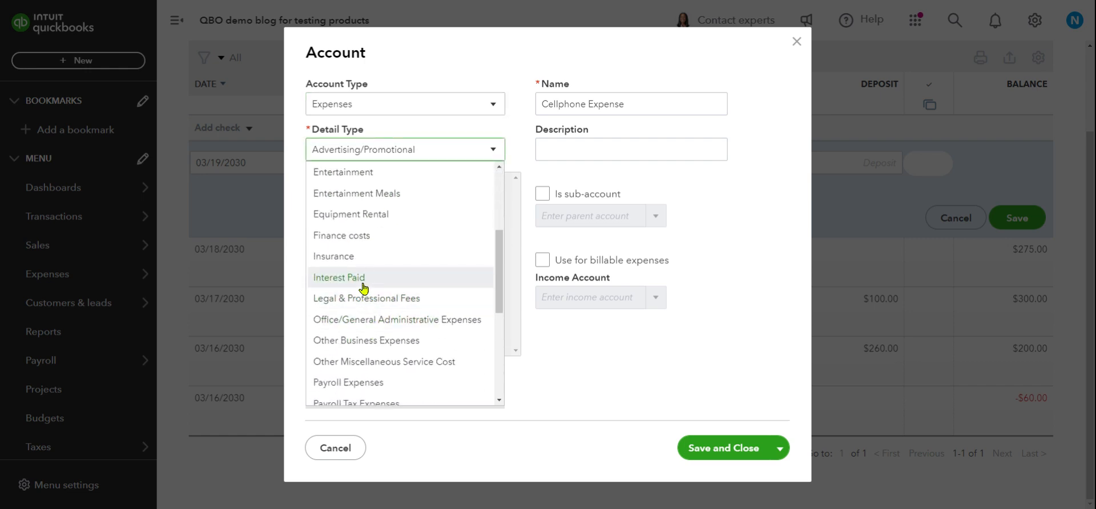
{"action": "scroll", "coordinate": [368, 314], "scroll_direction": "down", "scroll_amount": 2}
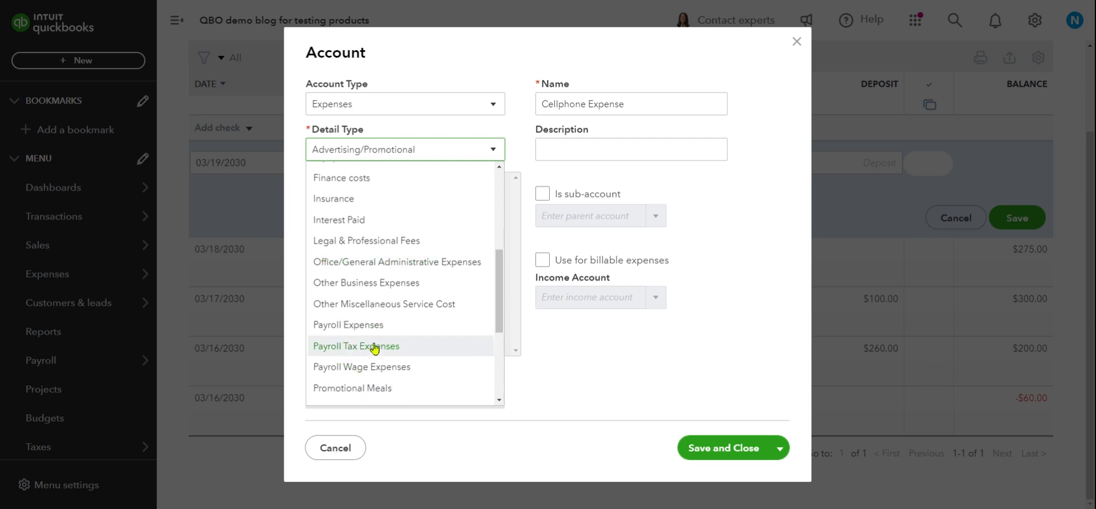
{"action": "left_click", "coordinate": [376, 283]}
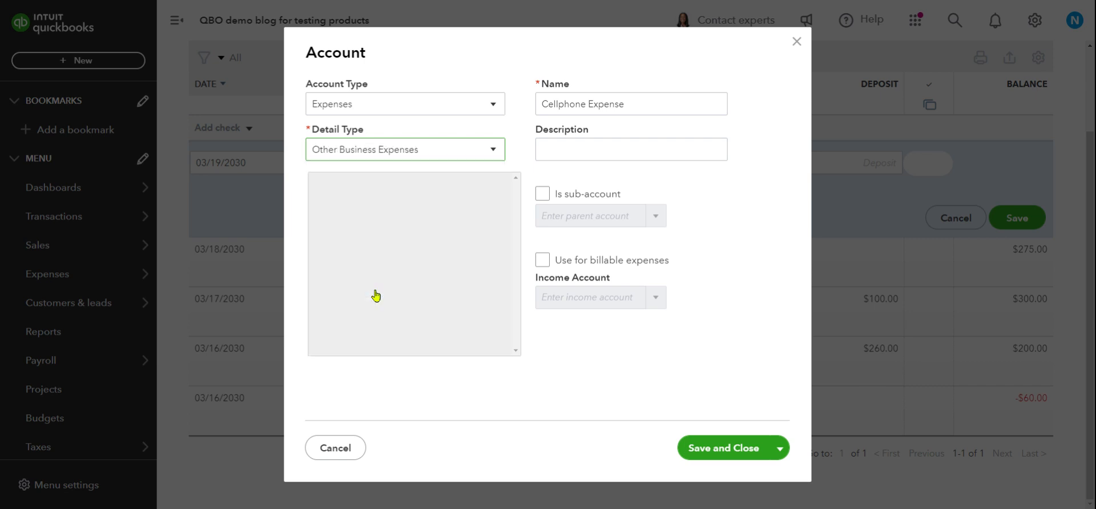
Copy the account name Cellphone Expense into the description and save the new account.
{"action": "triple_click", "coordinate": [630, 106]}
{"action": "key", "text": "ctrl+c"}
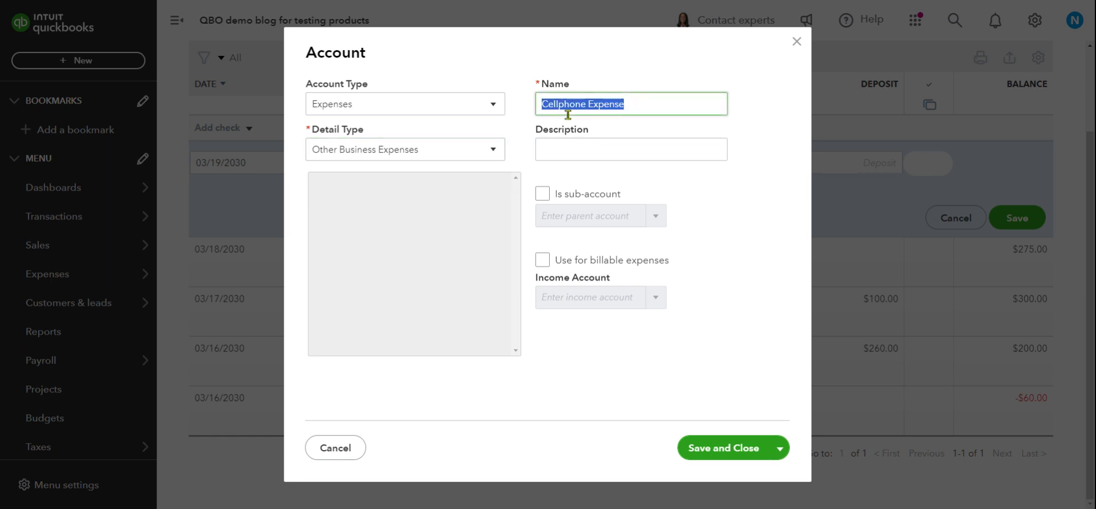
{"action": "left_click", "coordinate": [574, 145]}
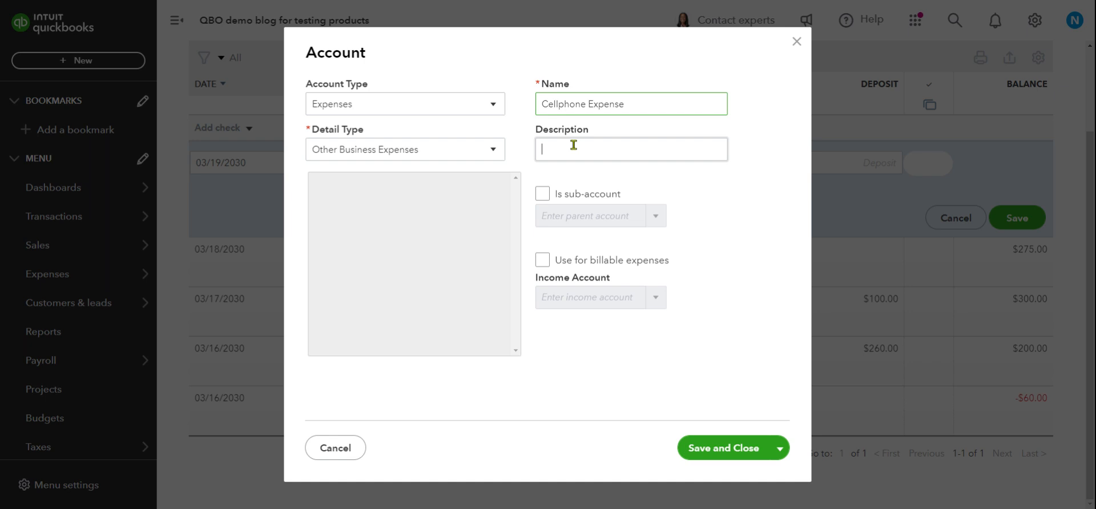
{"action": "key", "text": "ctrl+v"}
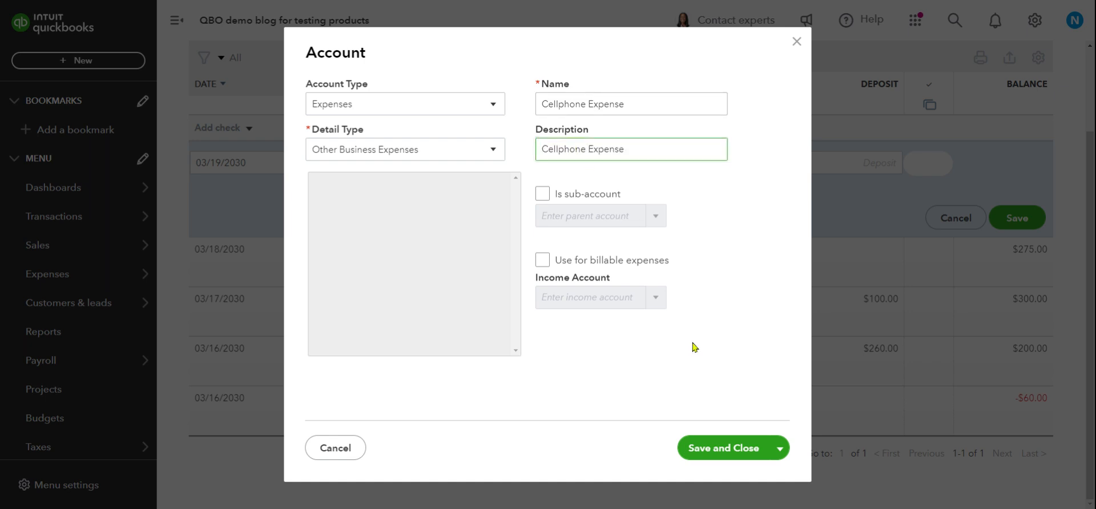
{"action": "left_click", "coordinate": [711, 449]}
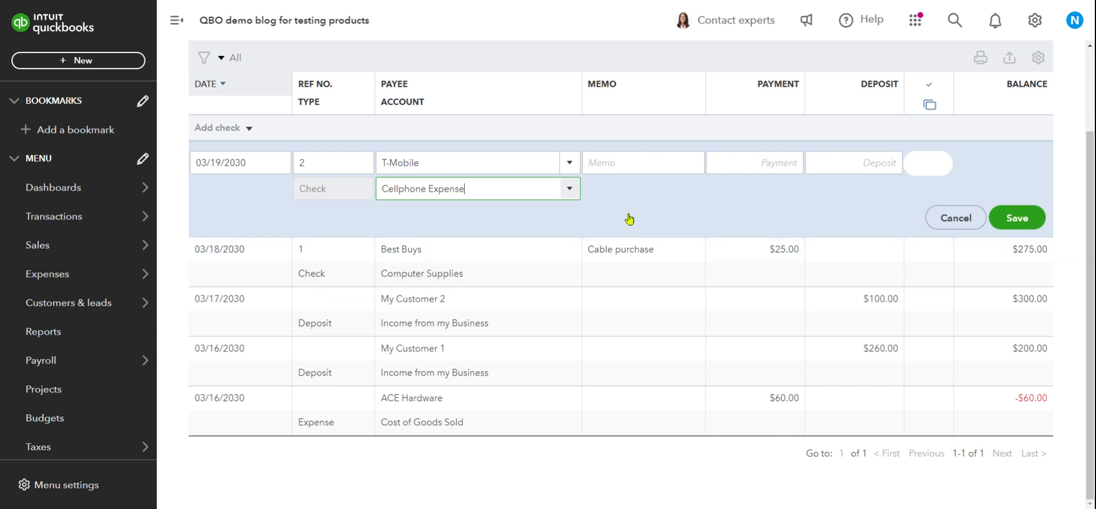
Enter a payment of 60 for the T-Mobile entry and save the transaction.
{"action": "left_click", "coordinate": [779, 156]}
{"action": "type", "text": "60"}
{"action": "left_click", "coordinate": [800, 209]}
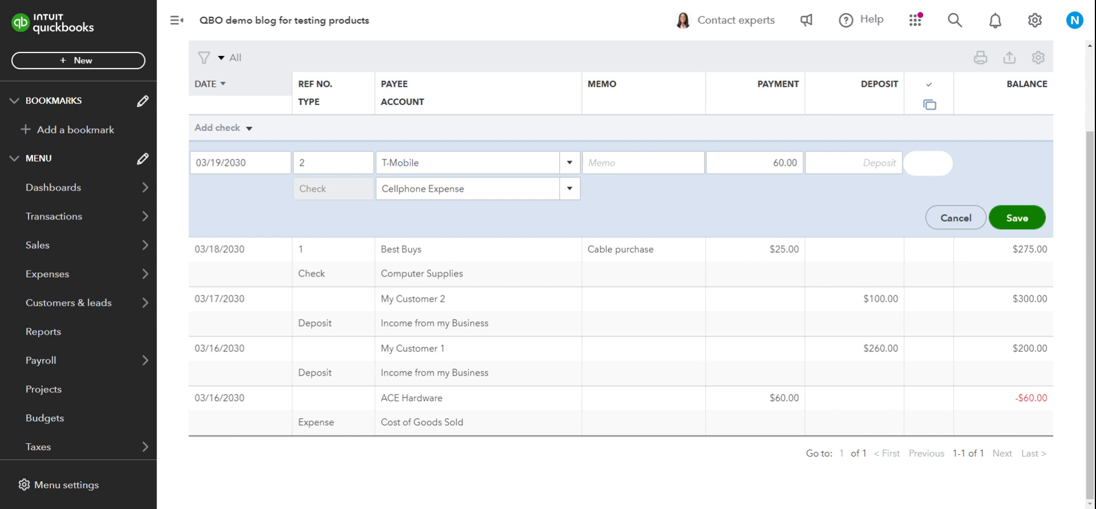
{"action": "left_click", "coordinate": [1017, 218]}
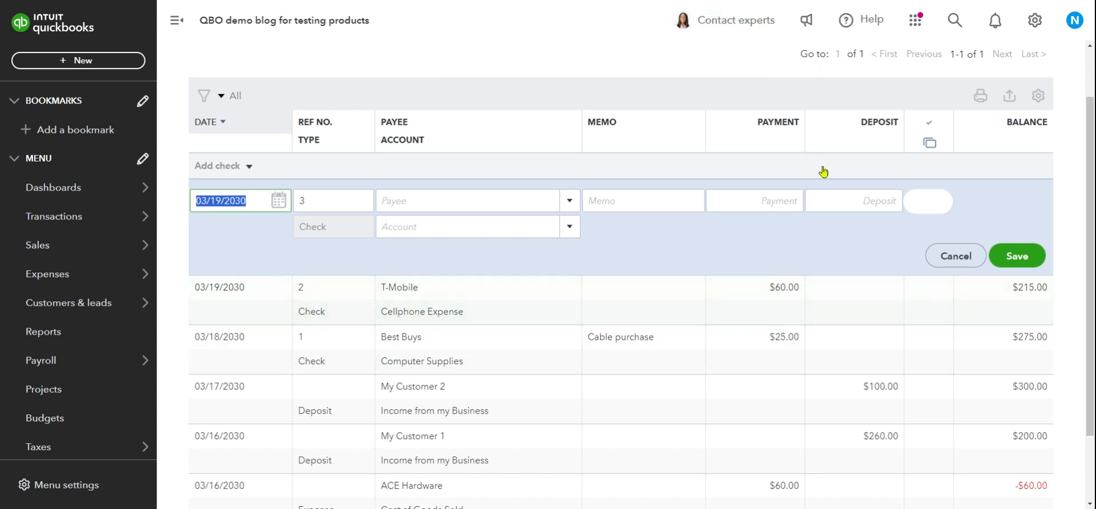
Date the next check entry in the register 03/20/2030 and start entering its payee.
{"action": "scroll", "coordinate": [831, 177], "scroll_direction": "up", "scroll_amount": 2}
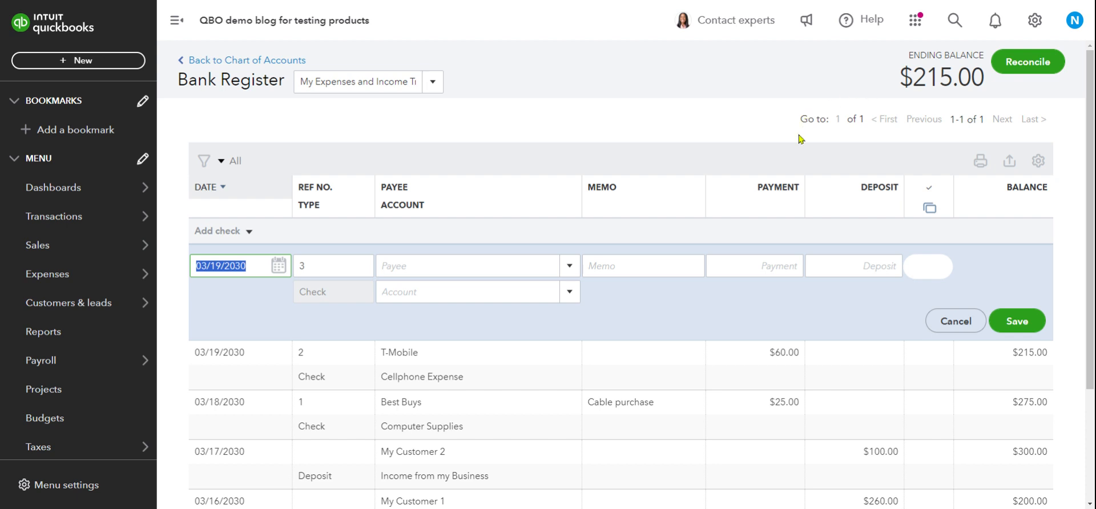
{"action": "scroll", "coordinate": [670, 317], "scroll_direction": "down", "scroll_amount": 1}
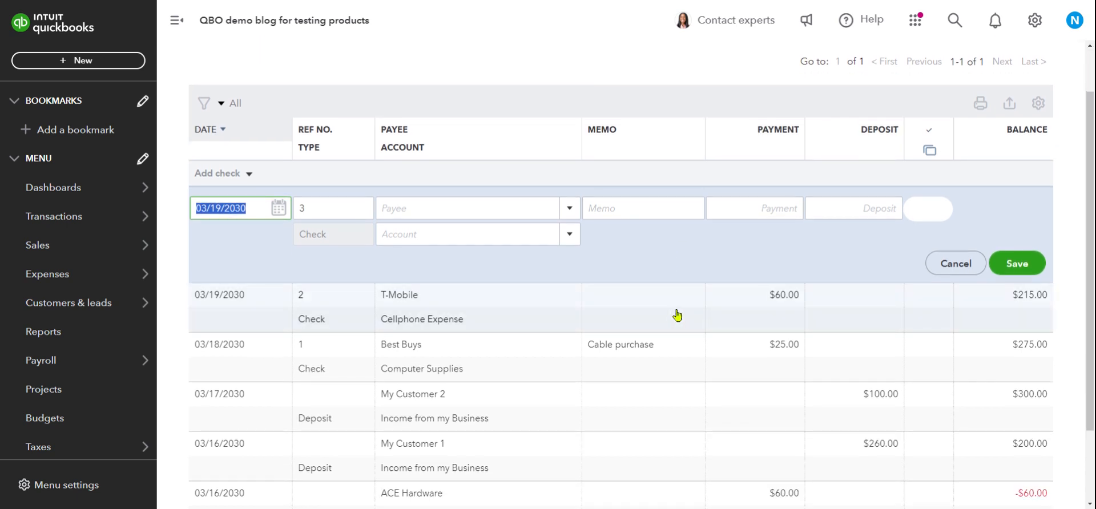
{"action": "left_click", "coordinate": [278, 212]}
{"action": "left_click", "coordinate": [322, 251]}
{"action": "left_click", "coordinate": [205, 246]}
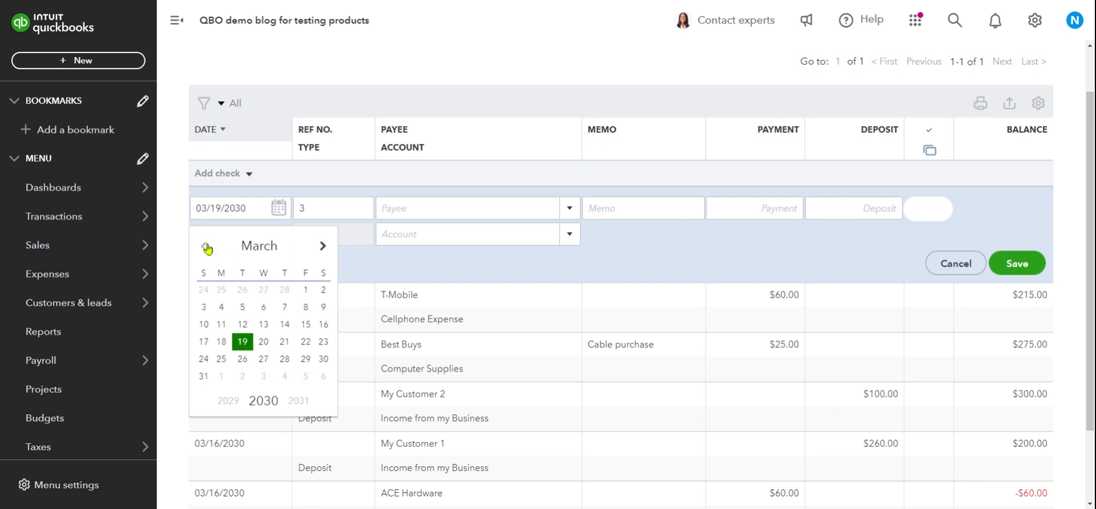
{"action": "left_click", "coordinate": [266, 346]}
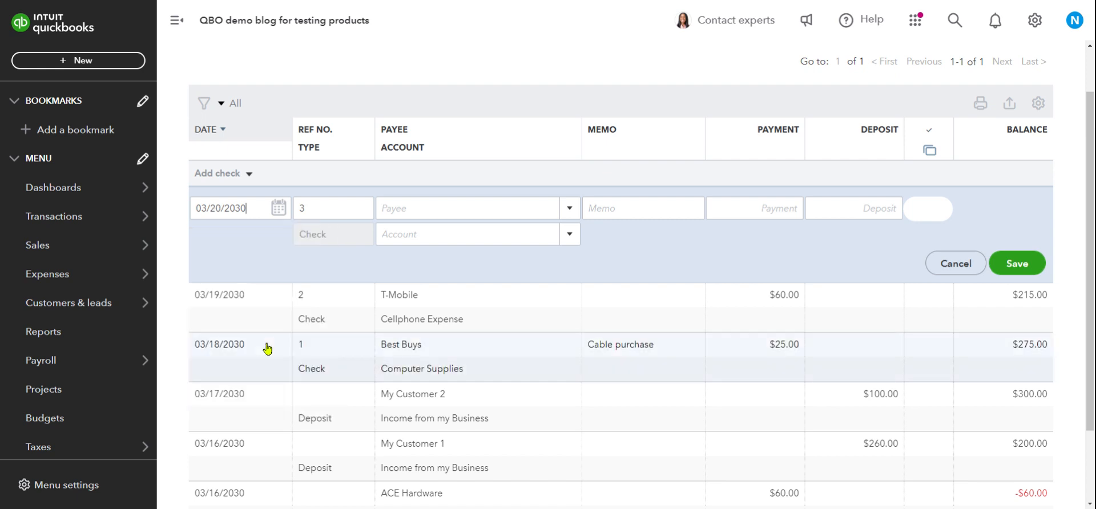
{"action": "left_click", "coordinate": [426, 211]}
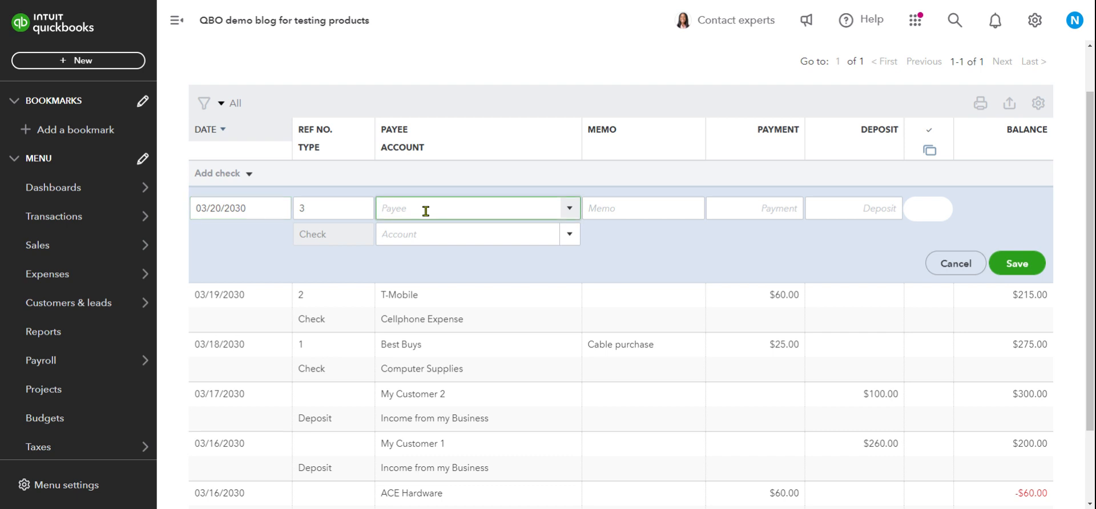
{"action": "type", "text": "Che"}
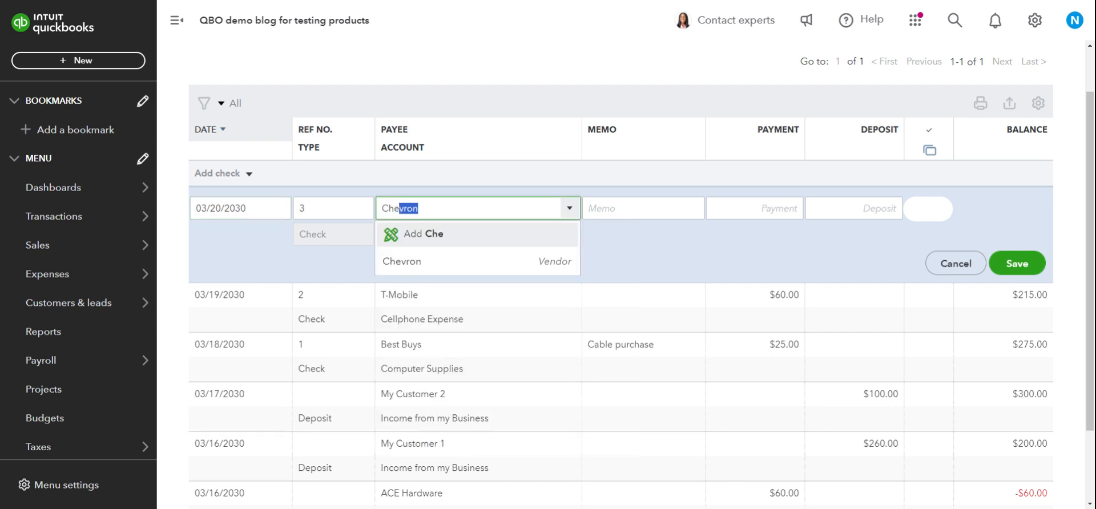
{"action": "key", "text": "BackSpace"}
{"action": "key", "text": "BackSpace"}
{"action": "key", "text": "BackSpace"}
{"action": "key", "text": "BackSpace"}
{"action": "type", "text": "exx"}
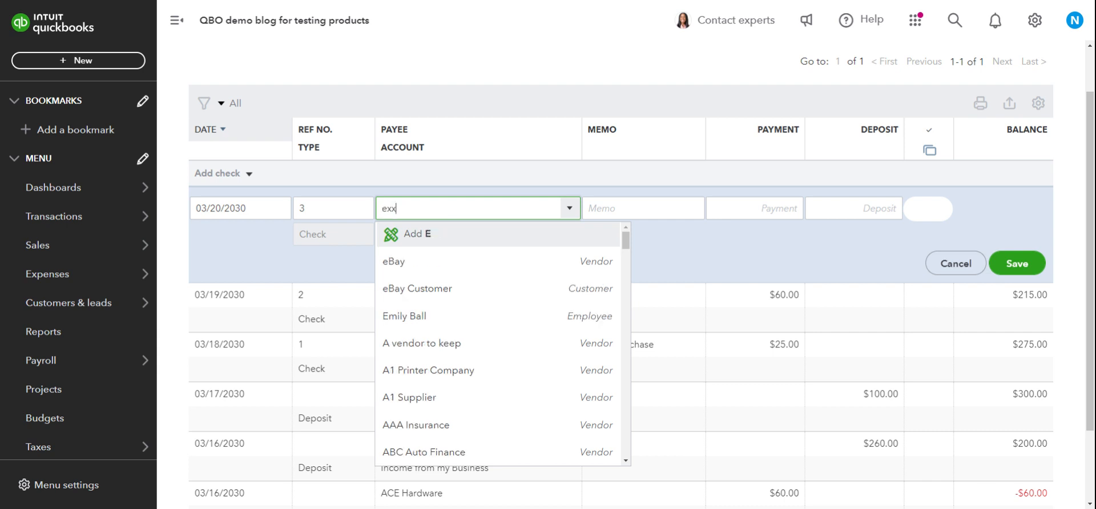
{"action": "key", "text": "BackSpace"}
{"action": "key", "text": "BackSpace"}
{"action": "key", "text": "BackSpace"}
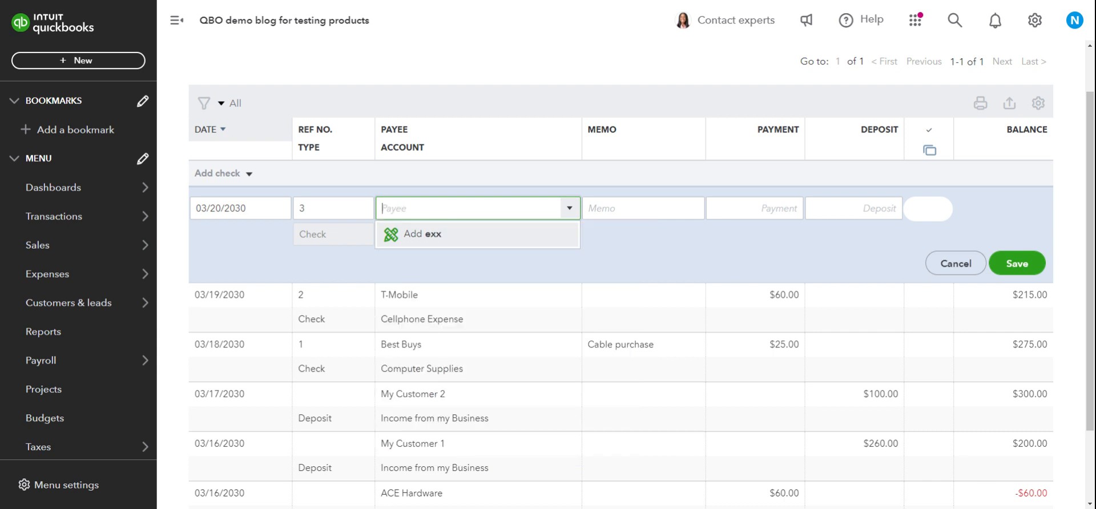
{"action": "type", "text": "exx"}
{"action": "key", "text": "BackSpace"}
{"action": "key", "text": "BackSpace"}
{"action": "key", "text": "BackSpace"}
{"action": "type", "text": "exxon"}
{"action": "key", "text": "BackSpace"}
{"action": "key", "text": "BackSpace"}
{"action": "key", "text": "BackSpace"}
{"action": "type", "text": "exxo"}
{"action": "key", "text": "BackSpace"}
{"action": "key", "text": "BackSpace"}
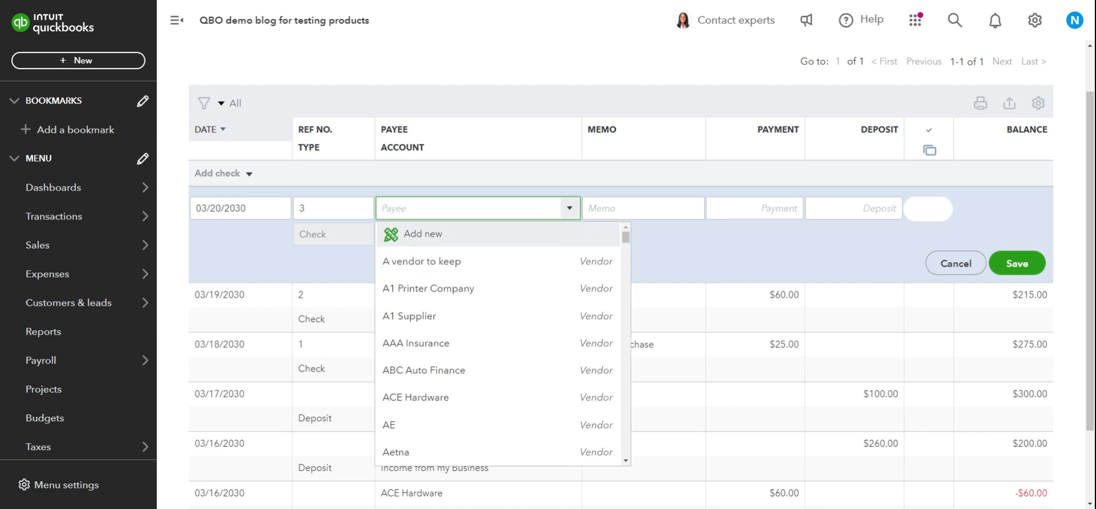
{"action": "type", "text": "exx"}
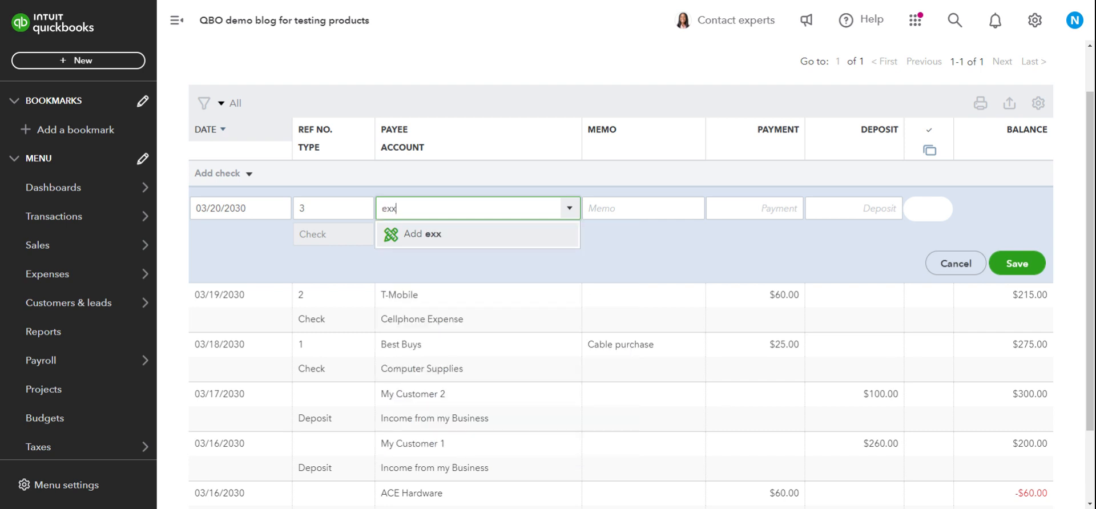
{"action": "key", "text": "BackSpace"}
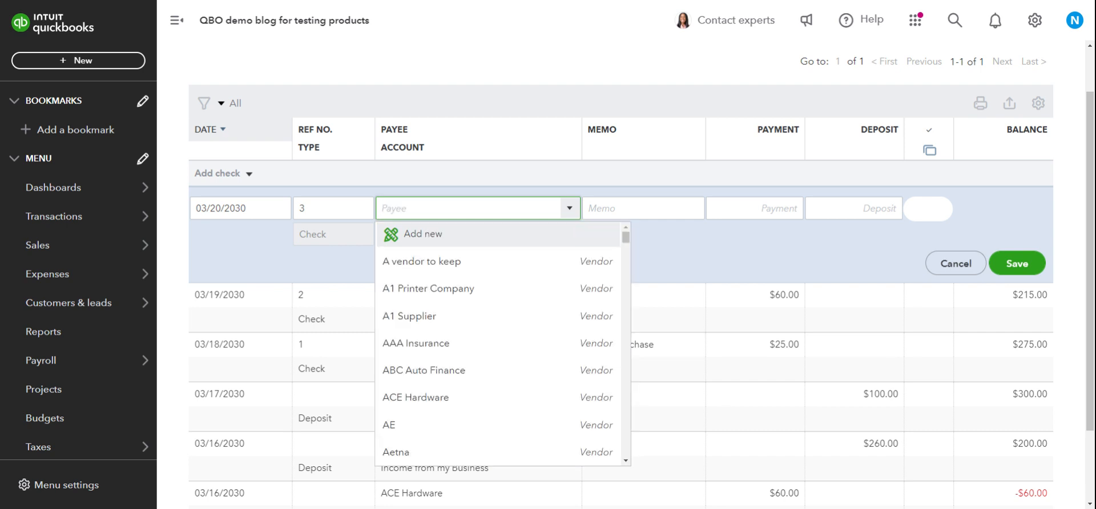
{"action": "type", "text": "e"}
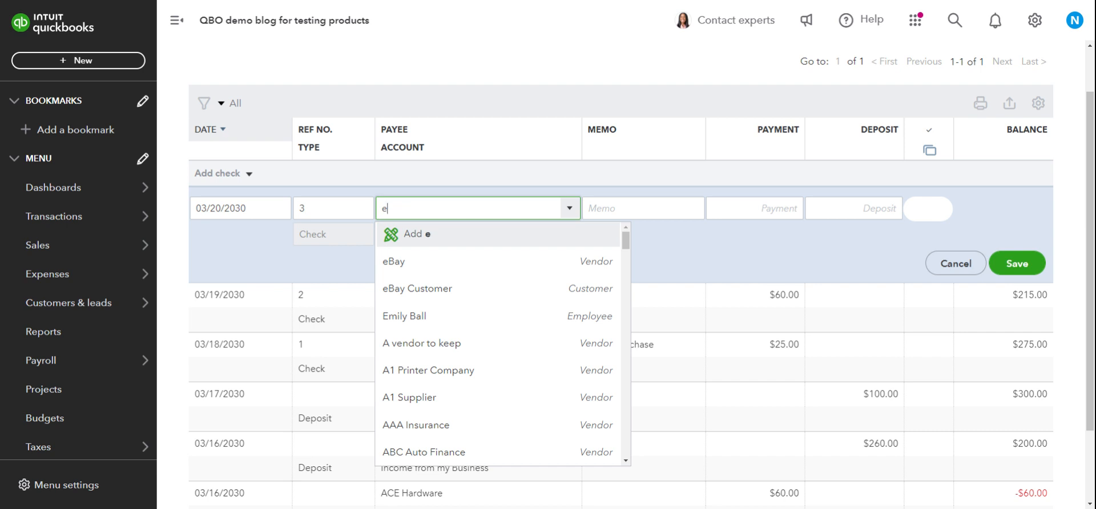
{"action": "type", "text": "xon"}
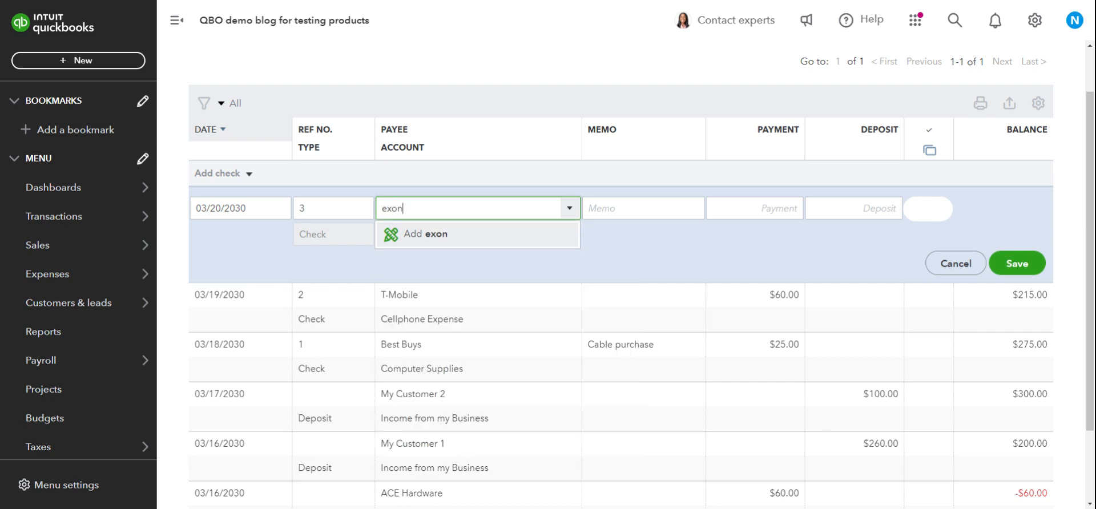
{"action": "key", "text": "BackSpace"}
{"action": "type", "text": "n"}
{"action": "key", "text": "BackSpace"}
{"action": "key", "text": "BackSpace"}
{"action": "key", "text": "BackSpace"}
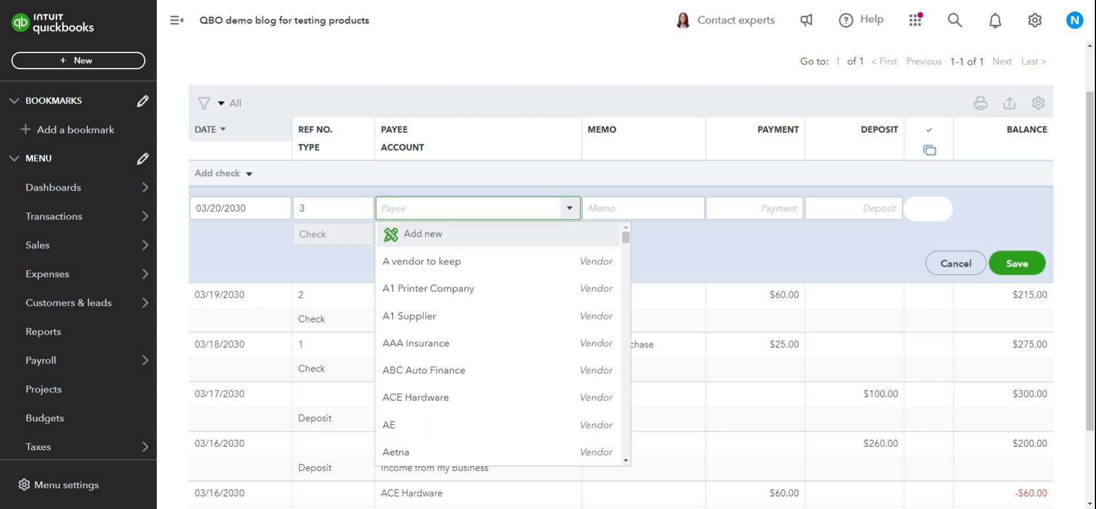
Enter Exon as the payee of the 03/20/2030 entry and save it as a new vendor.
{"action": "type", "text": "exon"}
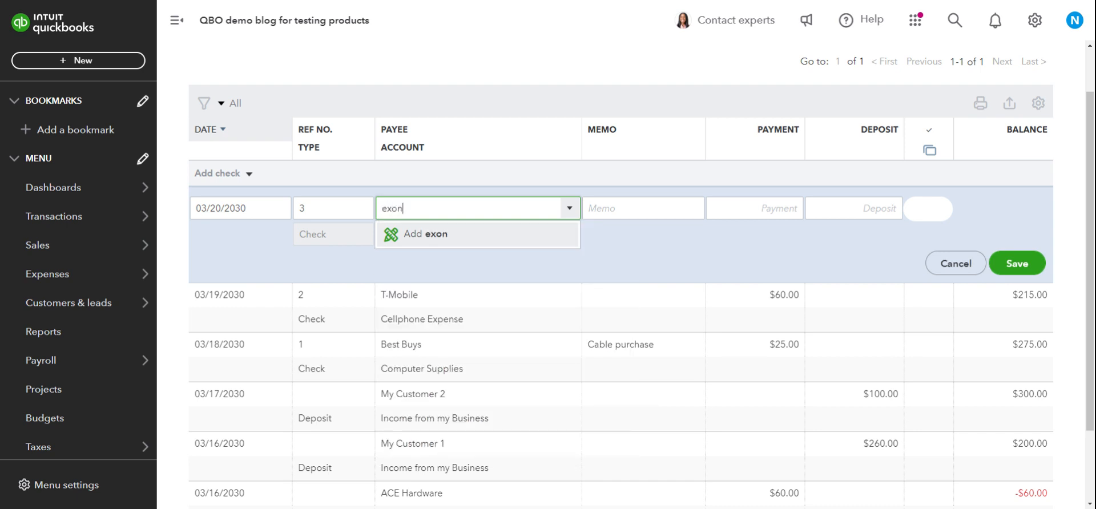
{"action": "left_click", "coordinate": [437, 234]}
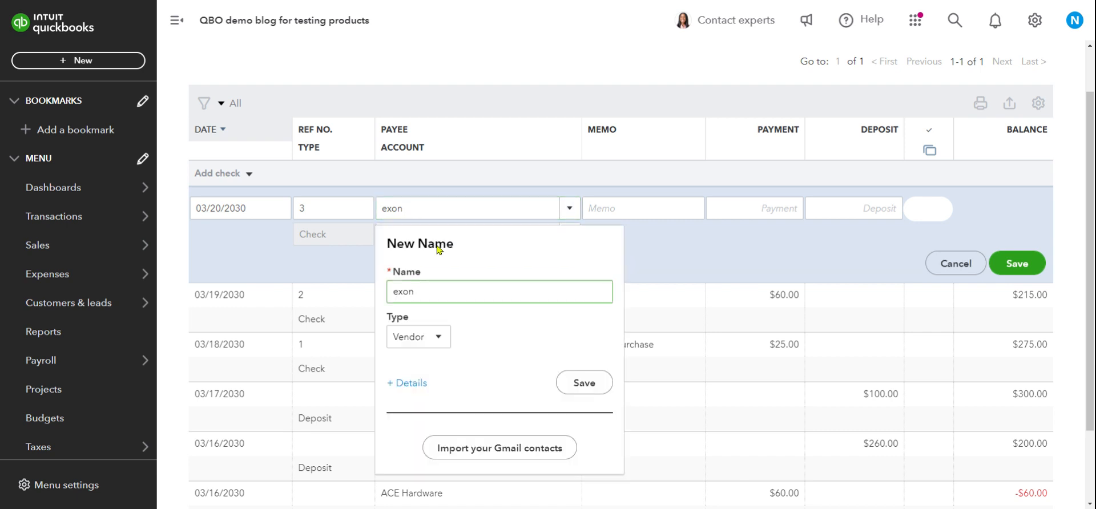
{"action": "left_click", "coordinate": [398, 292]}
{"action": "key", "text": "BackSpace"}
{"action": "type", "text": "E"}
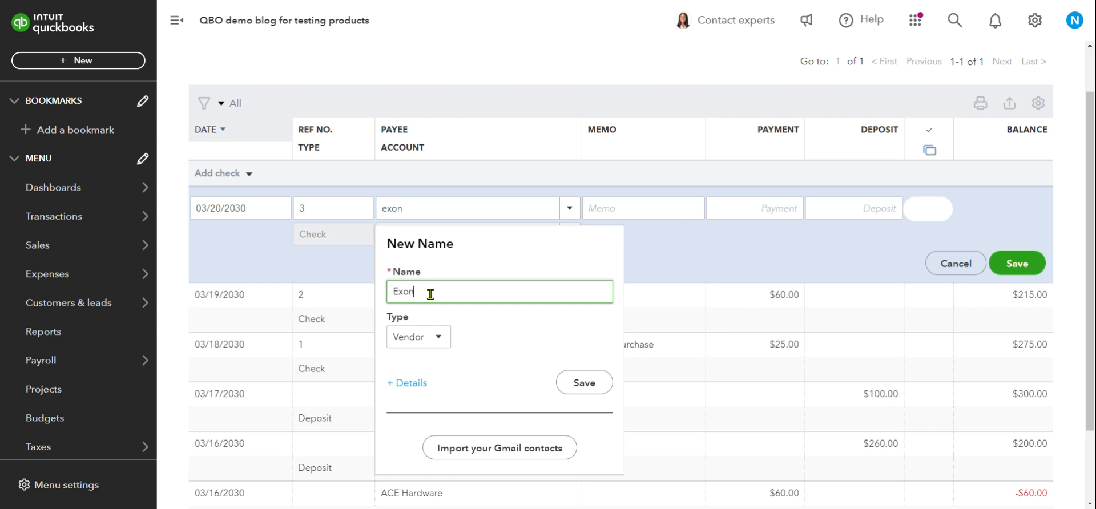
{"action": "left_click", "coordinate": [585, 383]}
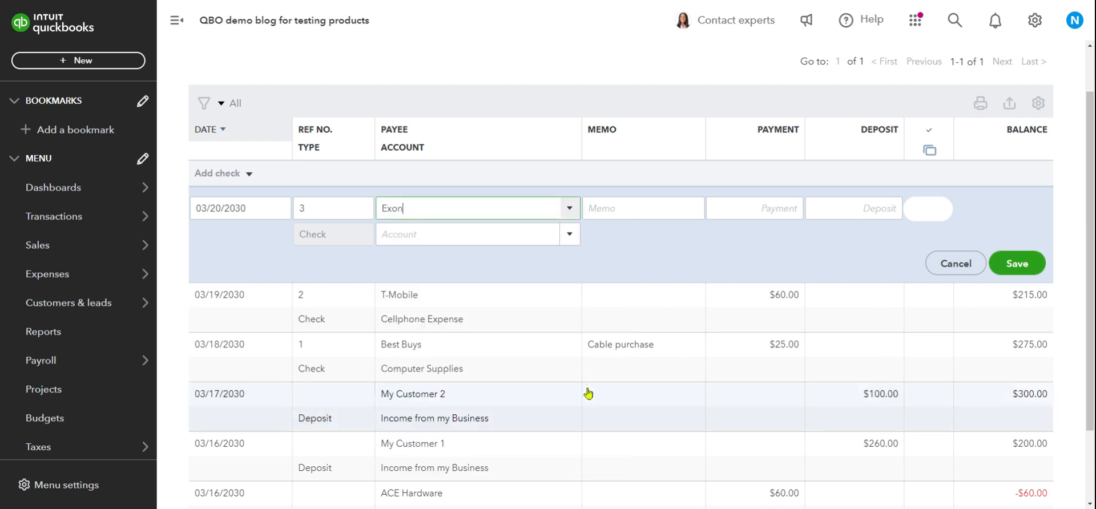
Enter Fuel as the Exon entry's account and start adding it as a new account.
{"action": "left_click", "coordinate": [456, 237]}
{"action": "type", "text": "Fuel"}
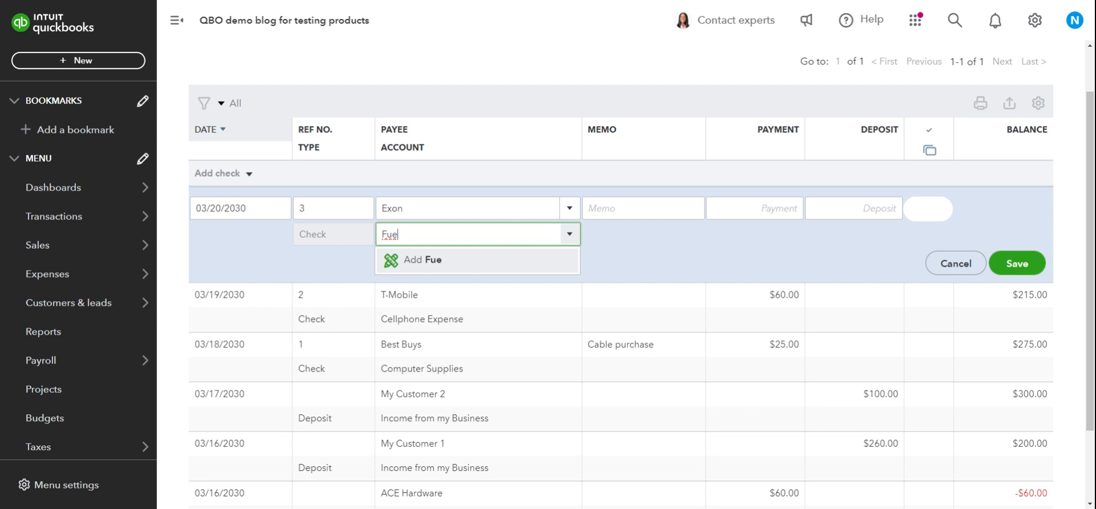
{"action": "left_click", "coordinate": [427, 262]}
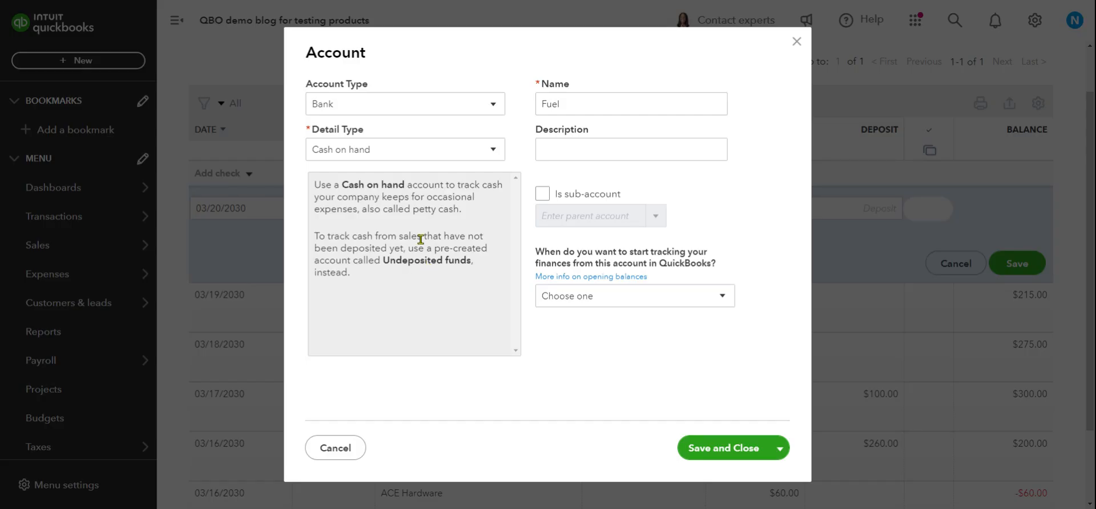
Save Fuel as a new Expenses account with detail type Other Business Expenses and the description Fuel.
{"action": "left_click", "coordinate": [352, 103]}
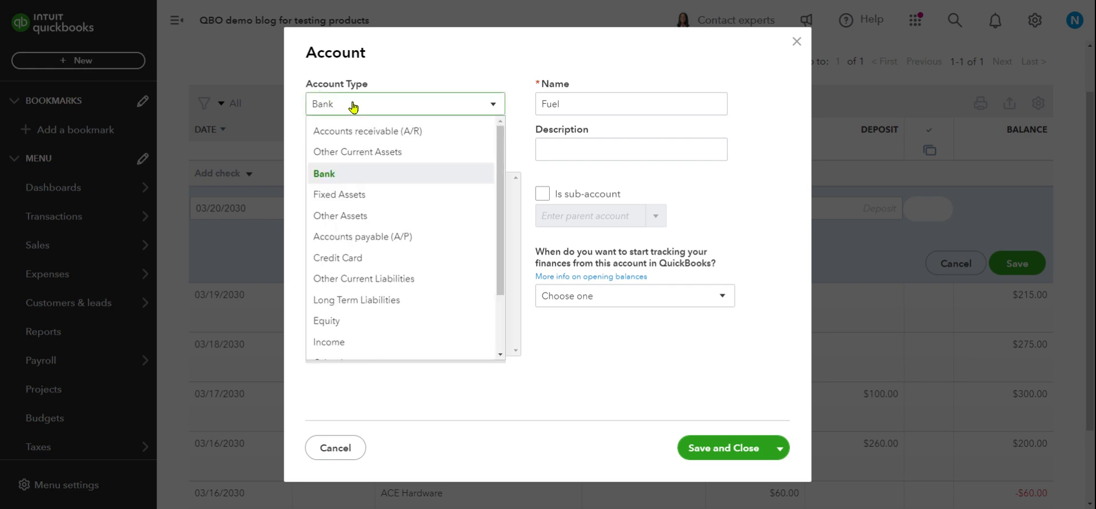
{"action": "key", "text": "e"}
{"action": "key", "text": "e"}
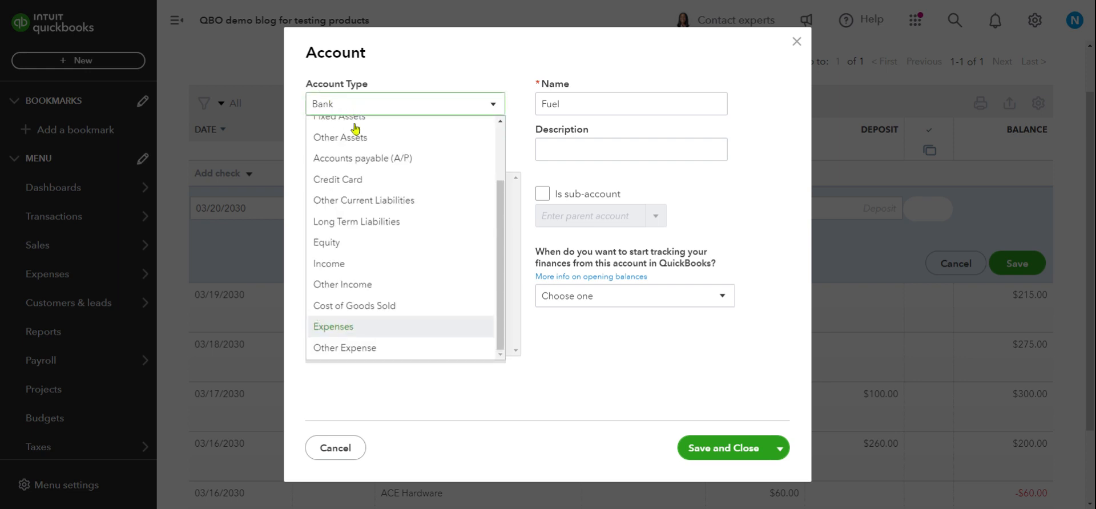
{"action": "left_click", "coordinate": [349, 326]}
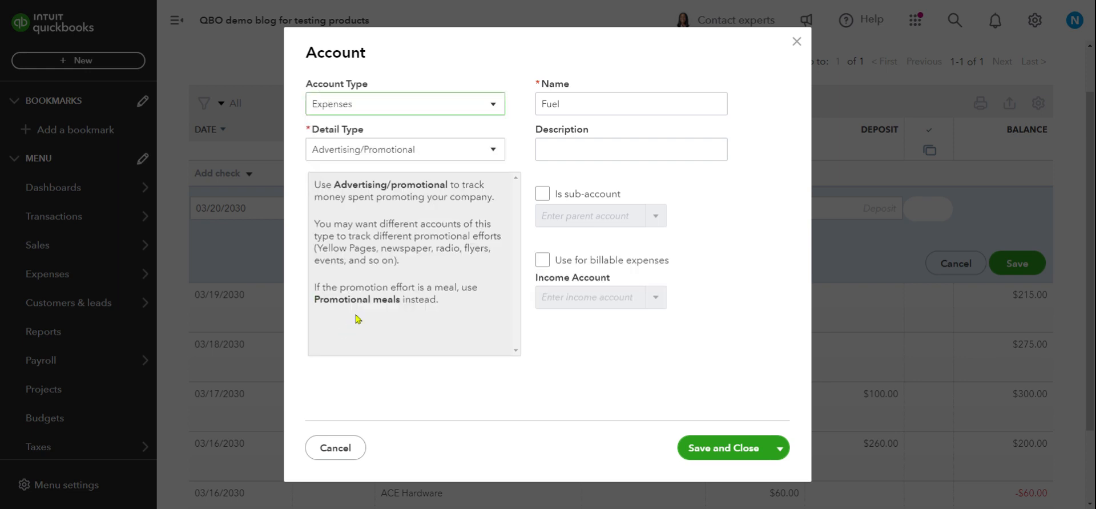
{"action": "left_click", "coordinate": [452, 157]}
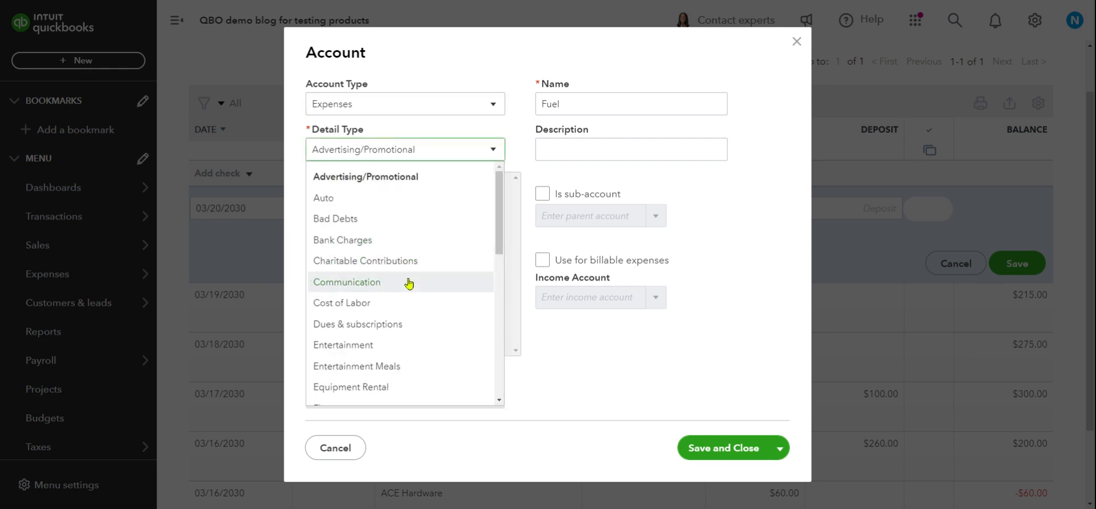
{"action": "scroll", "coordinate": [402, 320], "scroll_direction": "down", "scroll_amount": 4}
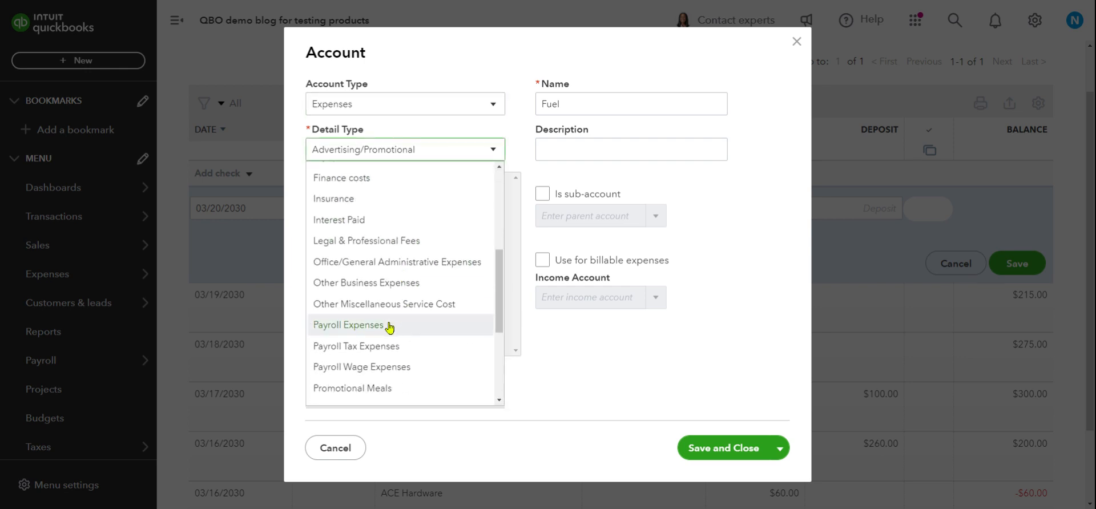
{"action": "left_click", "coordinate": [373, 284]}
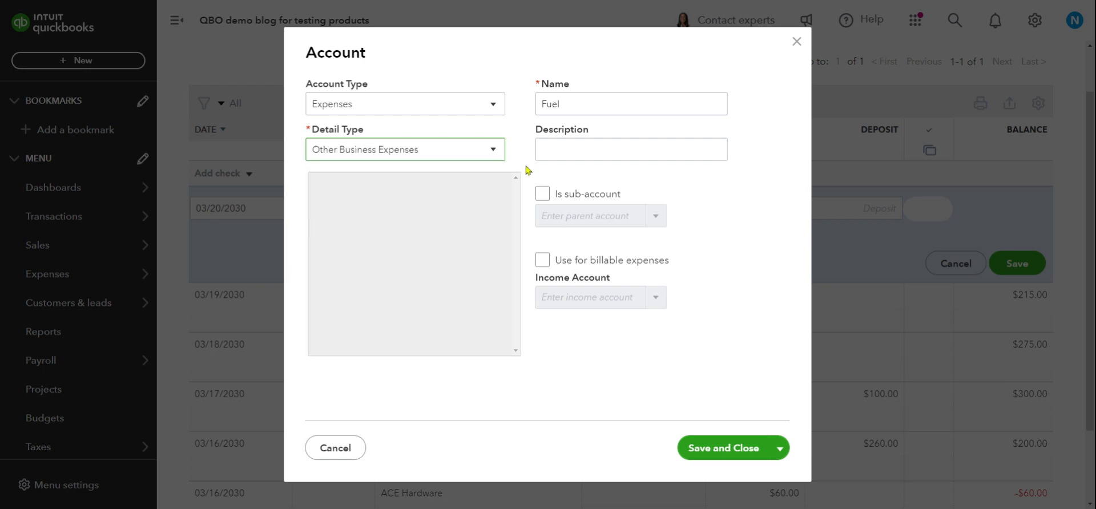
{"action": "left_click", "coordinate": [570, 151]}
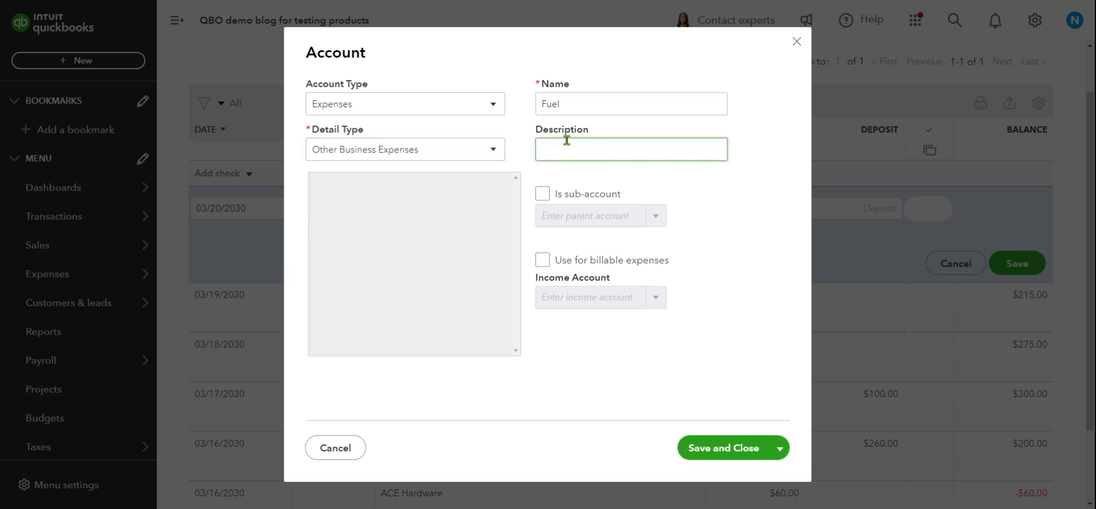
{"action": "type", "text": "Fuel"}
{"action": "left_click", "coordinate": [708, 449]}
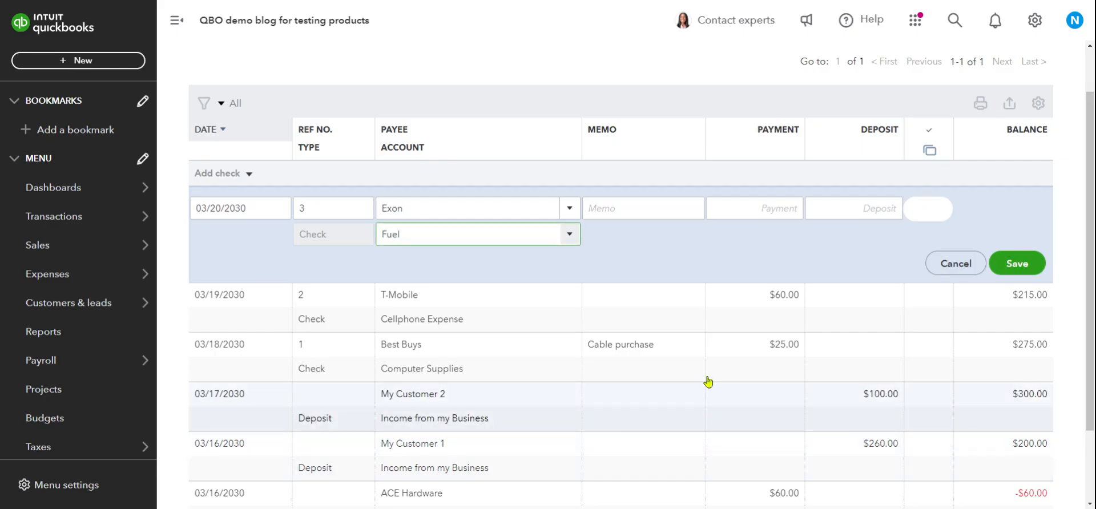
Enter a payment of 80 for the Exon entry and save the transaction.
{"action": "left_click", "coordinate": [770, 208]}
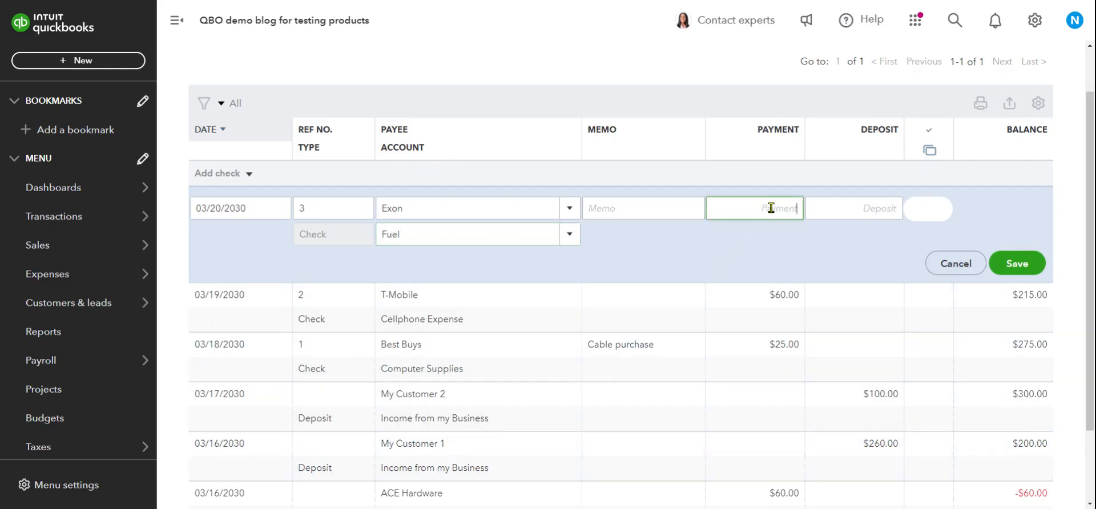
{"action": "type", "text": "80"}
{"action": "left_click", "coordinate": [797, 261]}
{"action": "left_click", "coordinate": [1010, 264]}
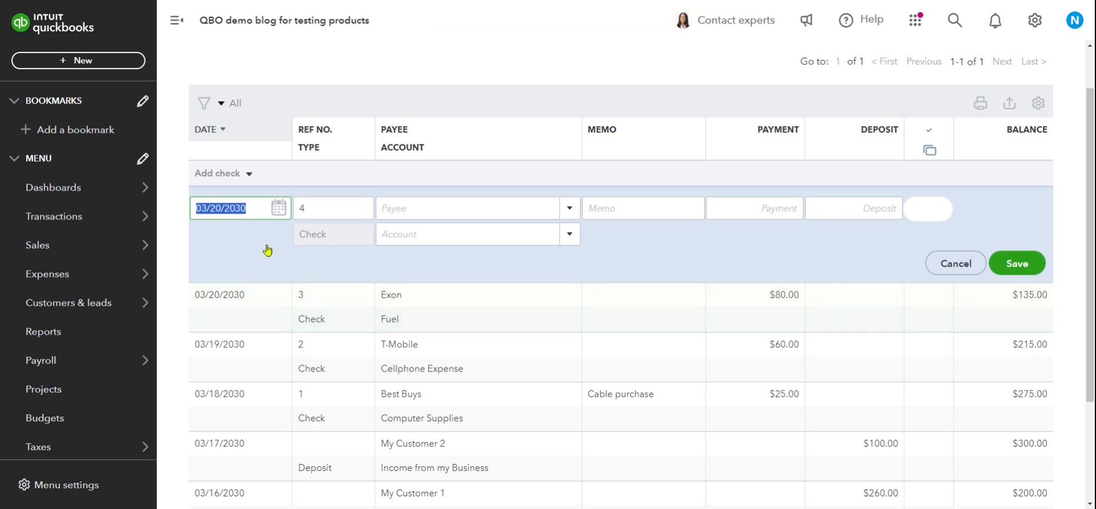
Date the next check entry 03/21/2030 and enter Lowes as its payee, saving it as a new vendor.
{"action": "left_click", "coordinate": [280, 208]}
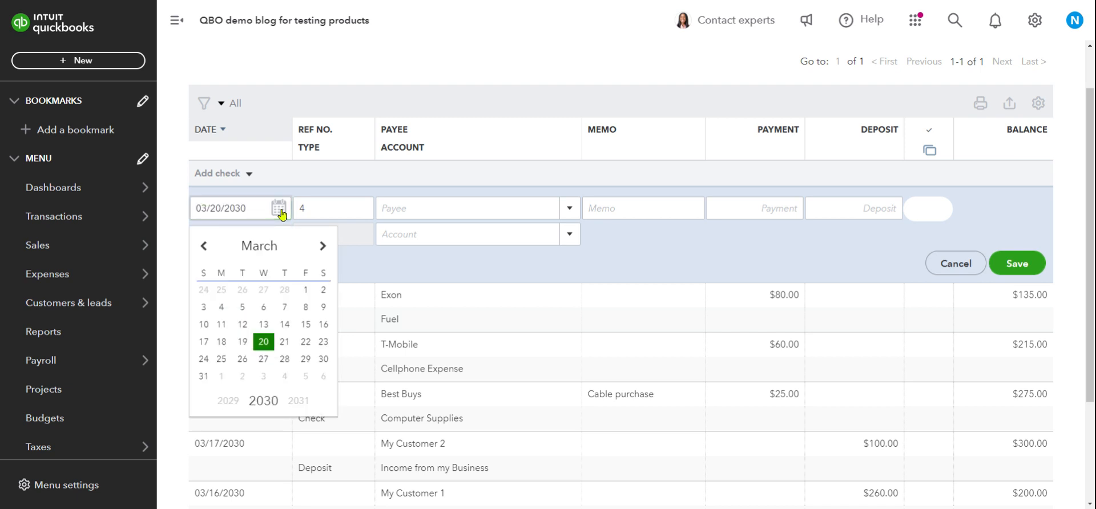
{"action": "left_click", "coordinate": [285, 342]}
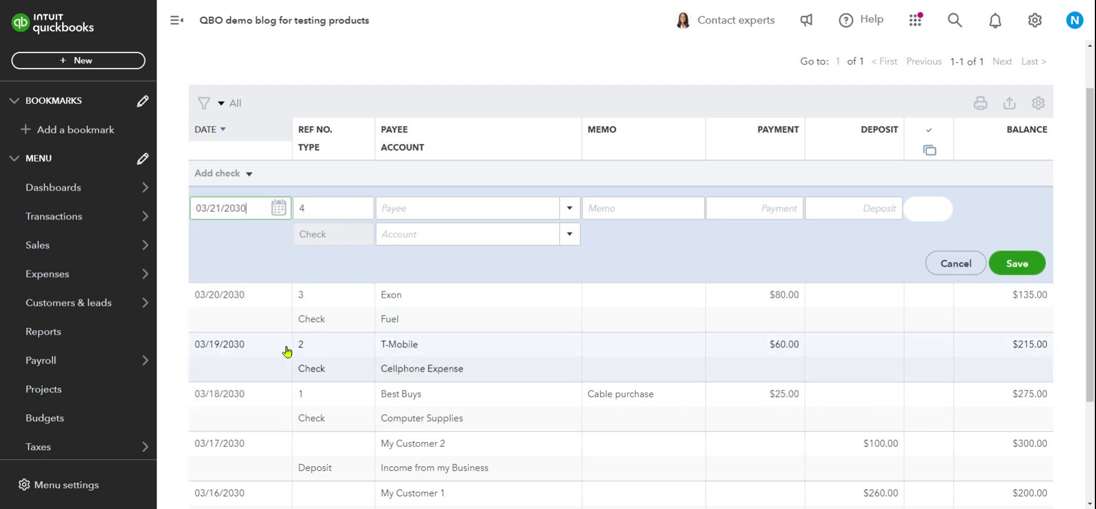
{"action": "left_click", "coordinate": [428, 208]}
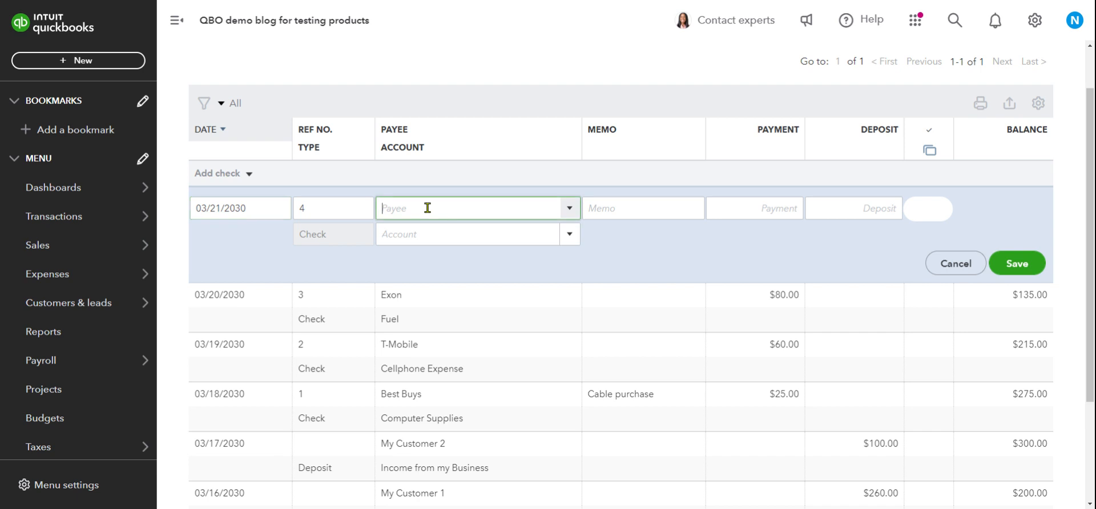
{"action": "type", "text": "Lo"}
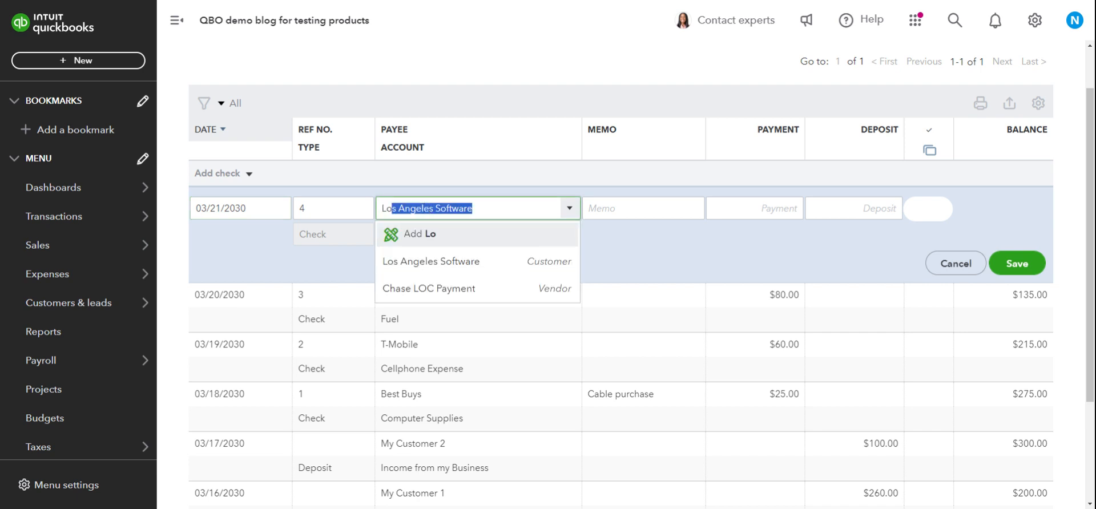
{"action": "key", "text": "BackSpace"}
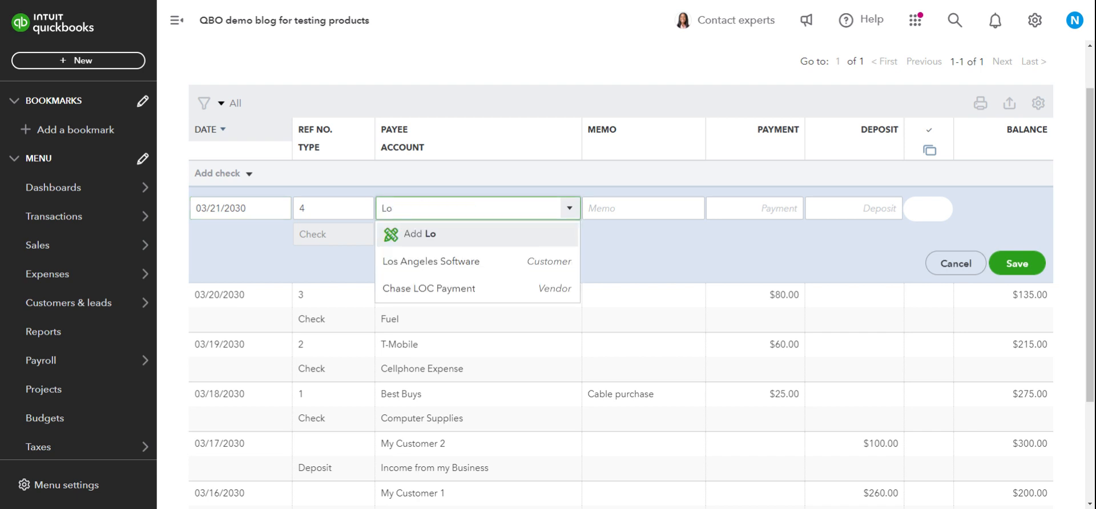
{"action": "type", "text": "wes"}
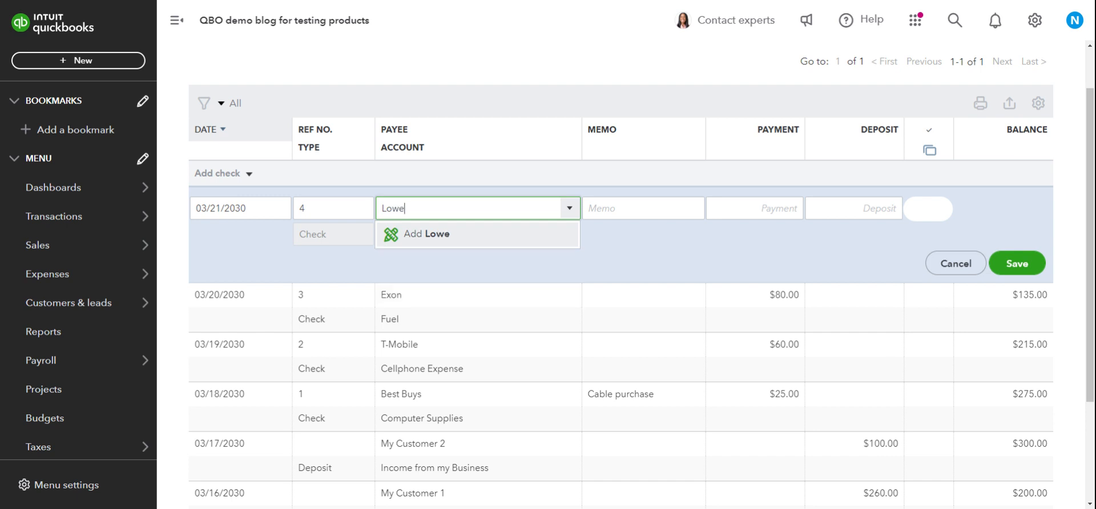
{"action": "left_click", "coordinate": [435, 237]}
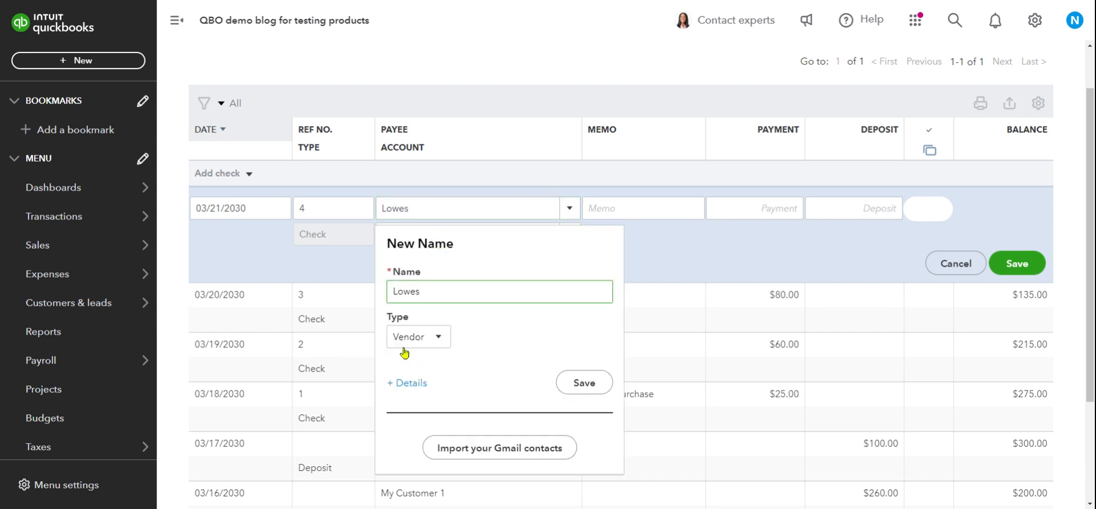
{"action": "left_click", "coordinate": [584, 383]}
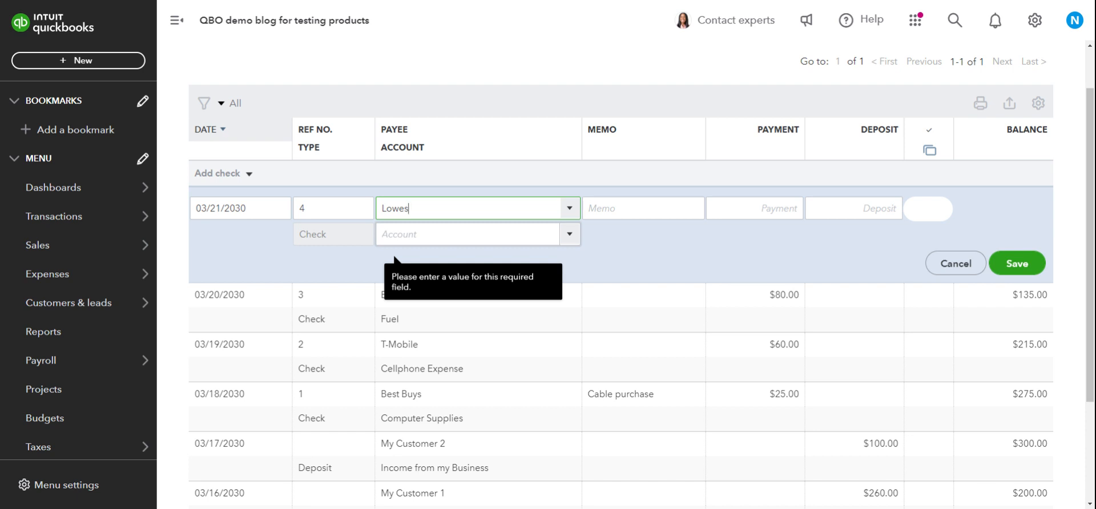
Assign the Lowes entry to the existing Supplies expense account with a payment of 15 and save the transaction.
{"action": "left_click", "coordinate": [424, 234]}
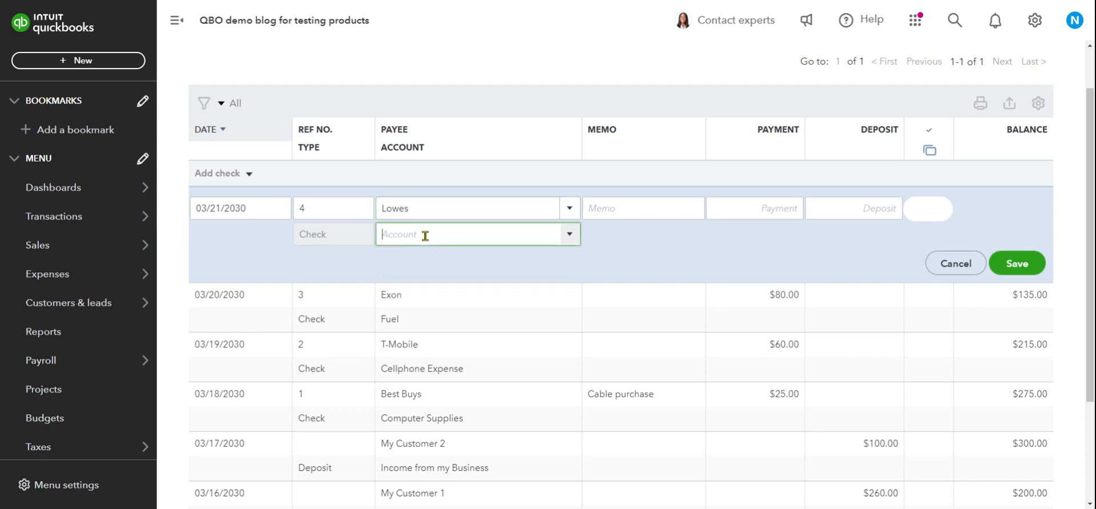
{"action": "type", "text": "Supplies"}
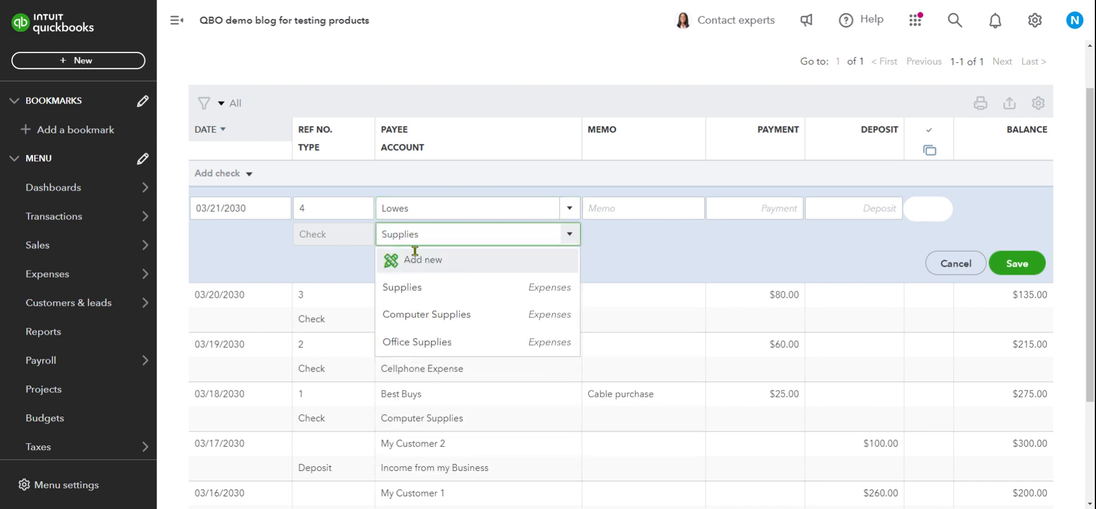
{"action": "left_click", "coordinate": [431, 292]}
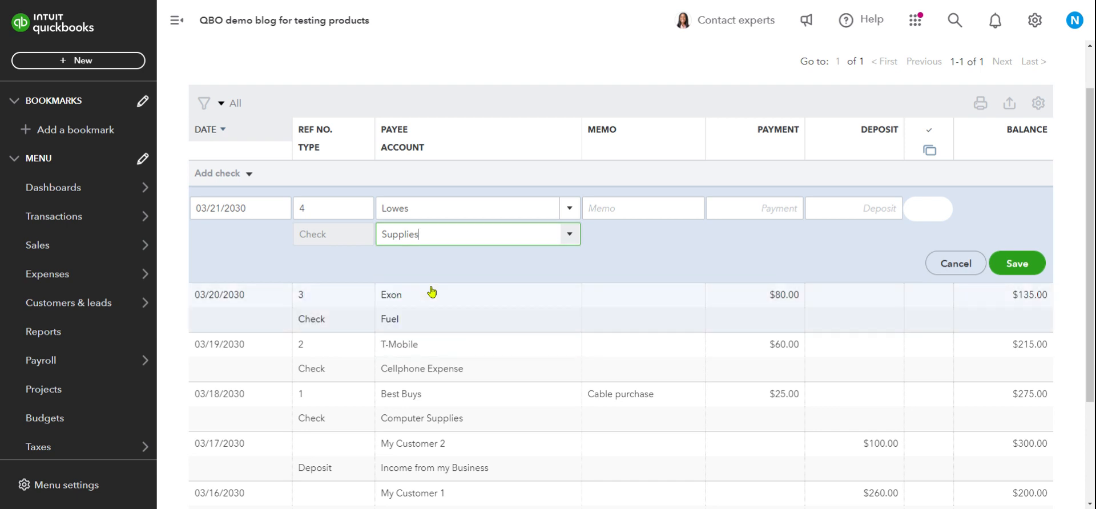
{"action": "left_click", "coordinate": [792, 212]}
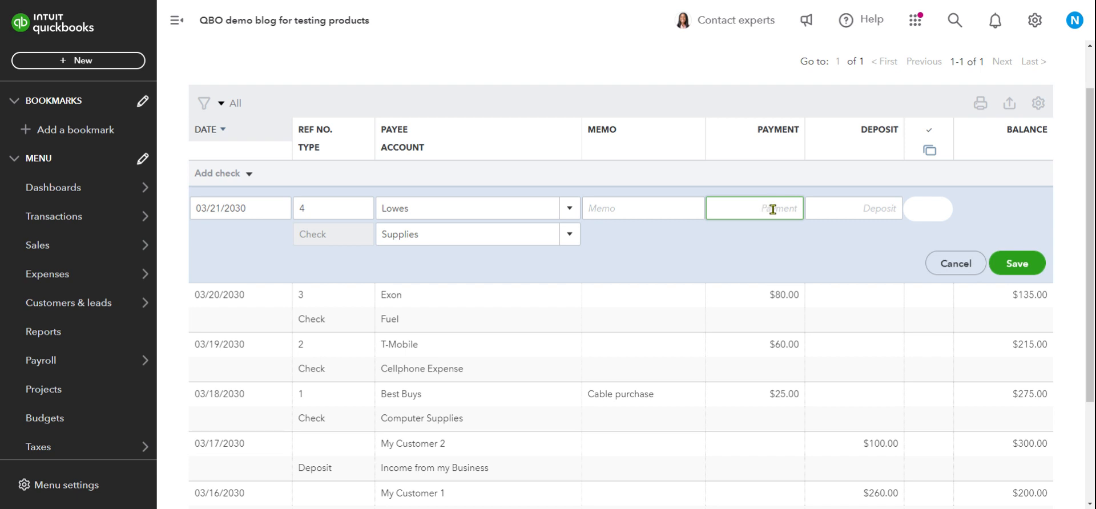
{"action": "type", "text": "15"}
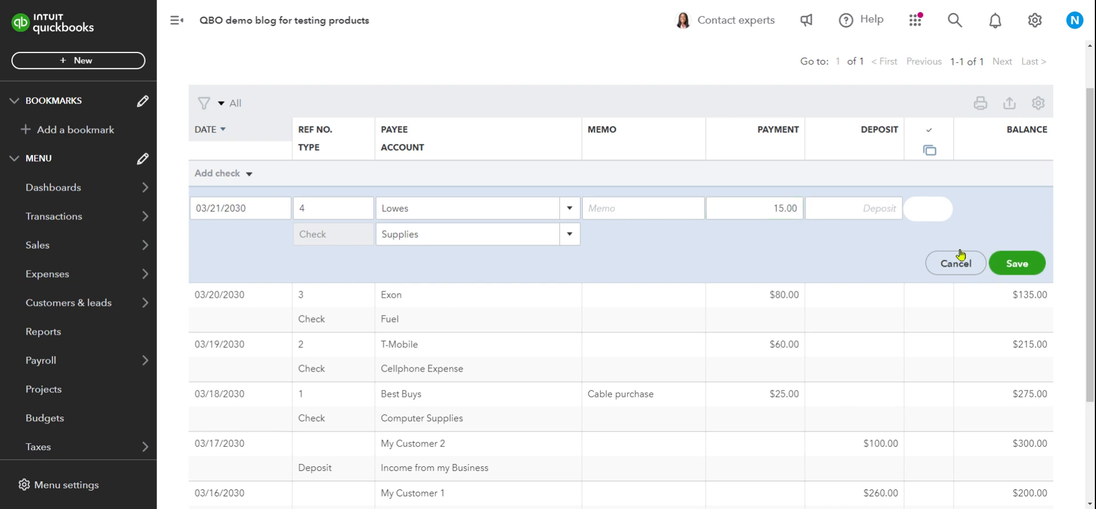
{"action": "left_click", "coordinate": [1015, 262]}
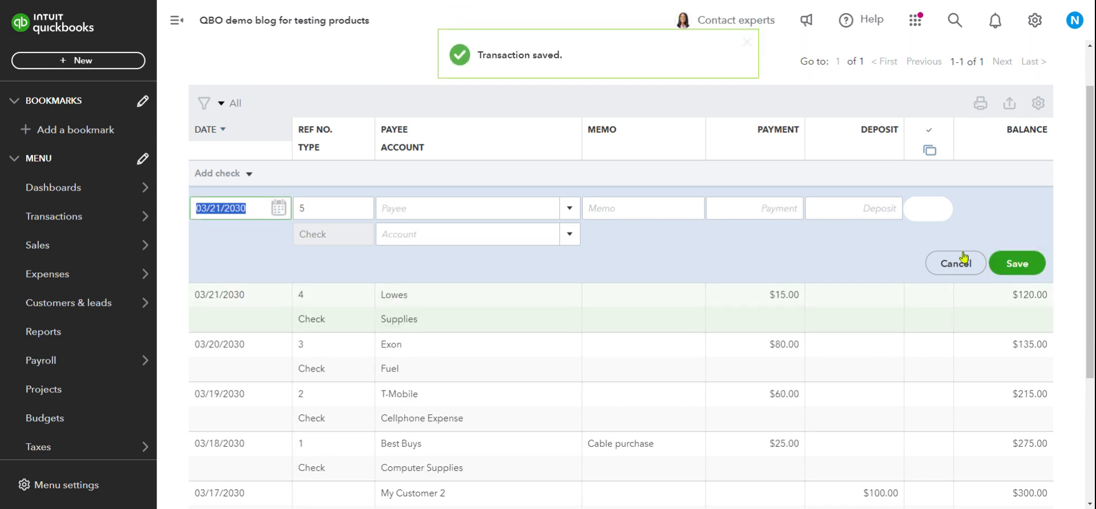
Date the next register entry 03/22/2030.
{"action": "scroll", "coordinate": [831, 254], "scroll_direction": "up", "scroll_amount": 1}
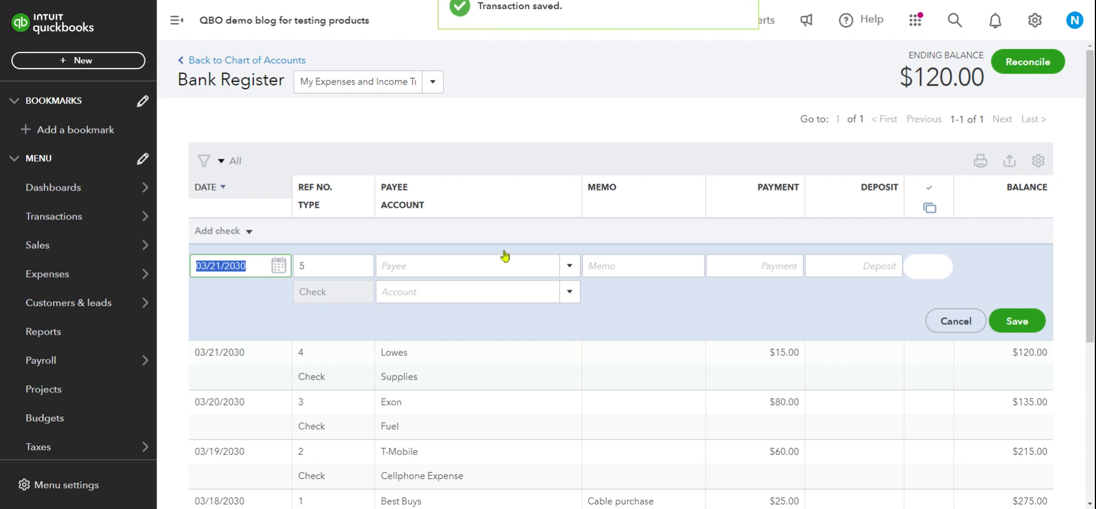
{"action": "left_click", "coordinate": [278, 273]}
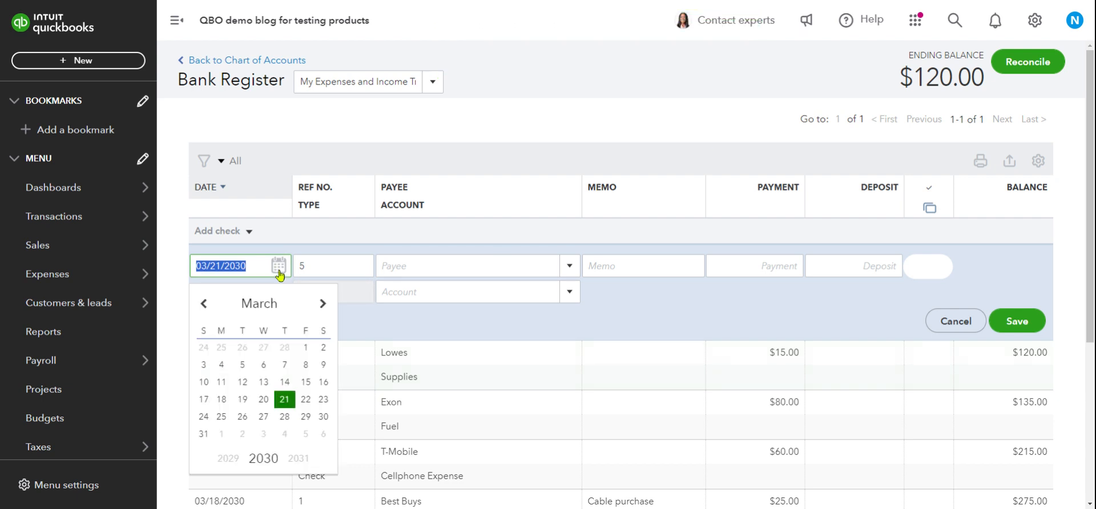
{"action": "left_click", "coordinate": [307, 399]}
{"action": "left_click", "coordinate": [409, 266]}
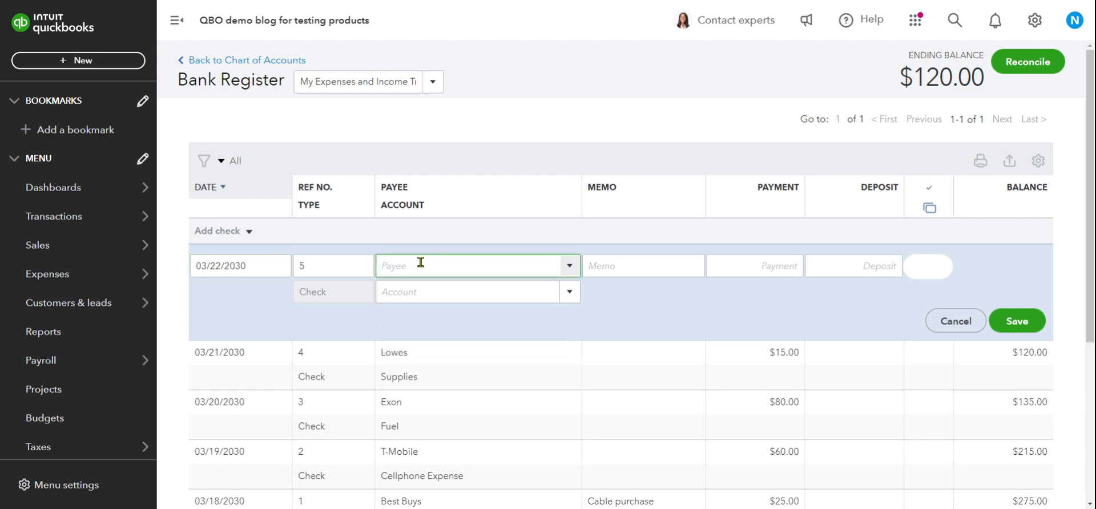
{"action": "type", "text": "My C"}
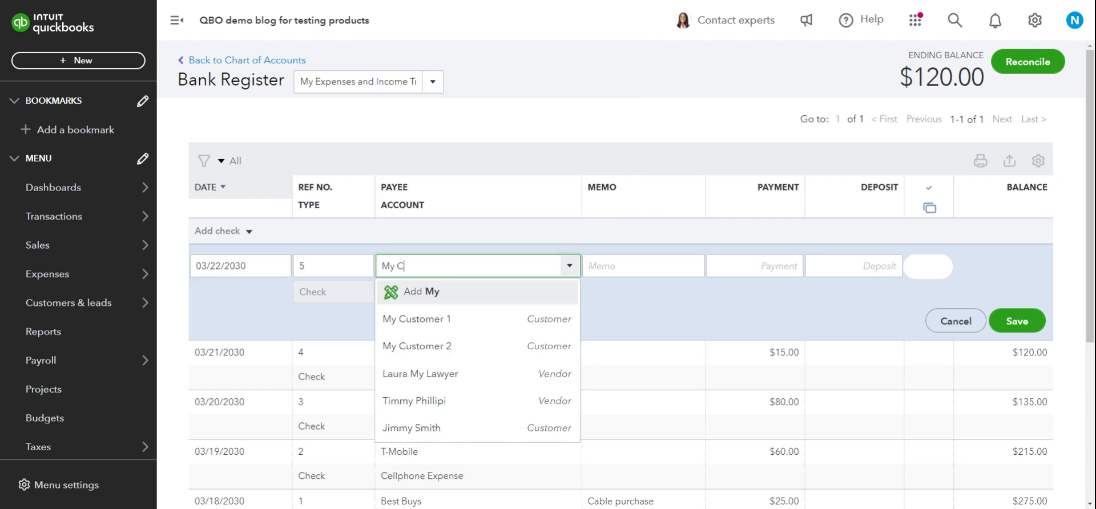
{"action": "type", "text": "ustomer 3"}
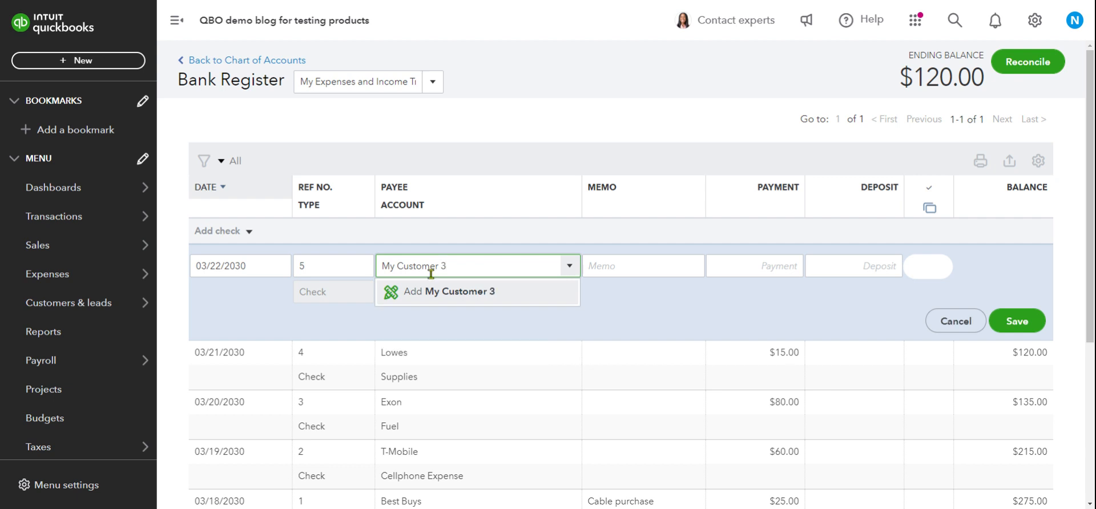
{"action": "left_click", "coordinate": [470, 294]}
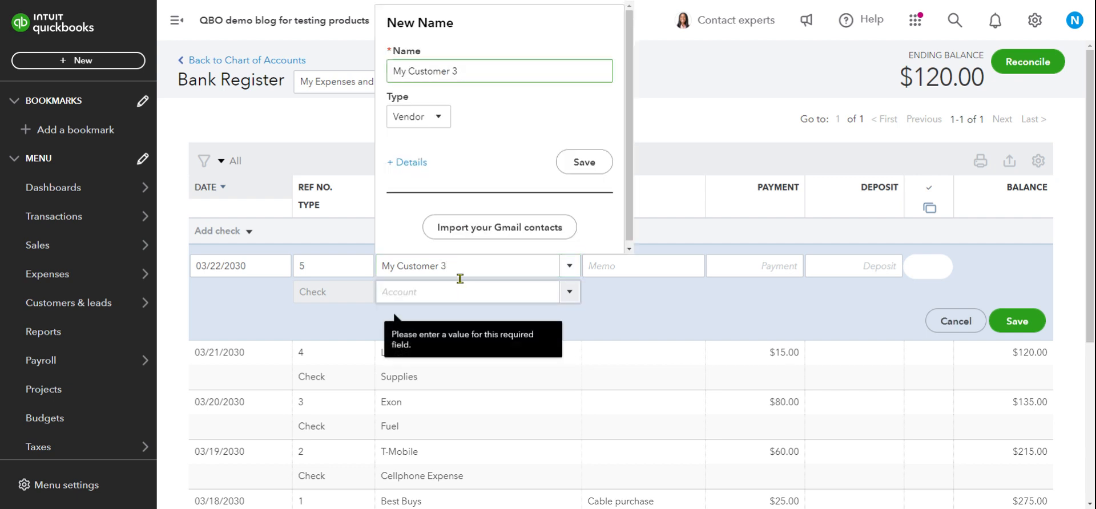
{"action": "left_click", "coordinate": [441, 127]}
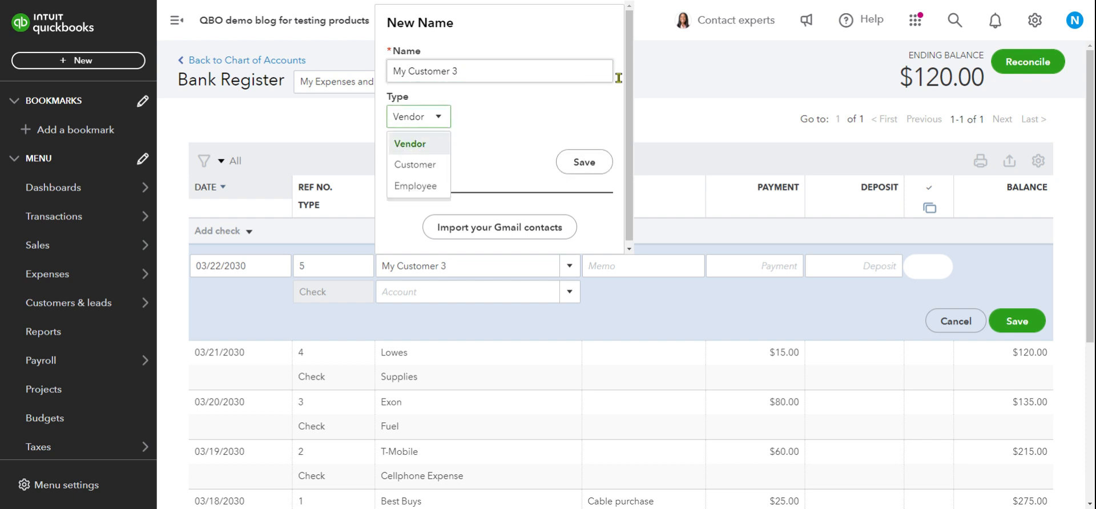
{"action": "left_click", "coordinate": [693, 95]}
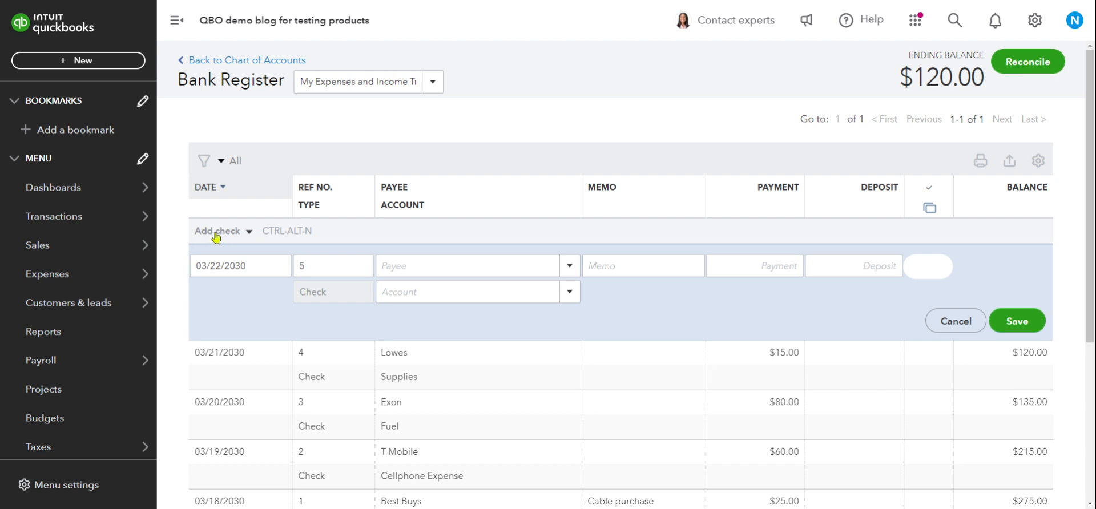
Change the 03/22/2030 entry to a deposit and enter My Customer 3 as its payee, saving it as a new customer.
{"action": "left_click", "coordinate": [249, 232]}
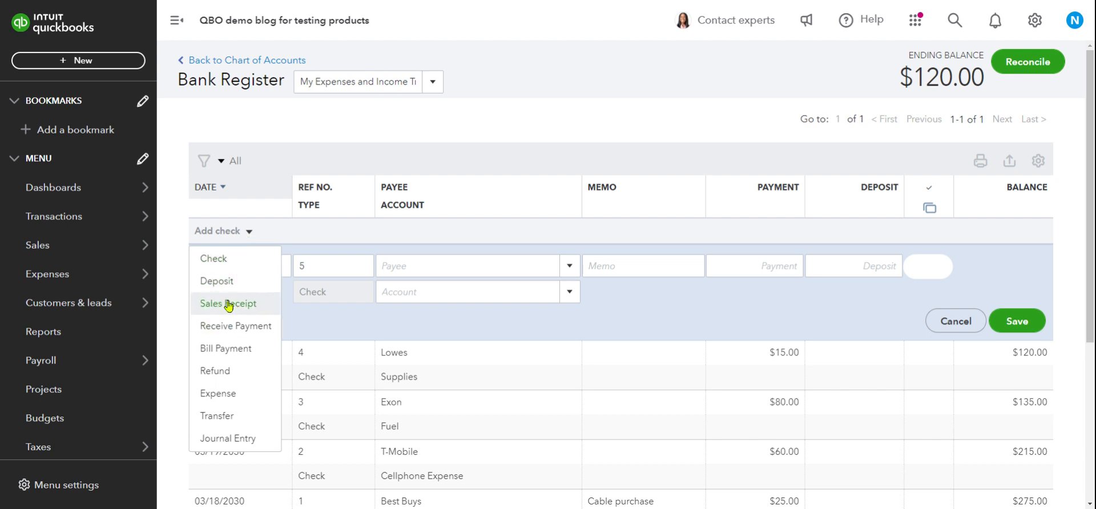
{"action": "left_click", "coordinate": [215, 287]}
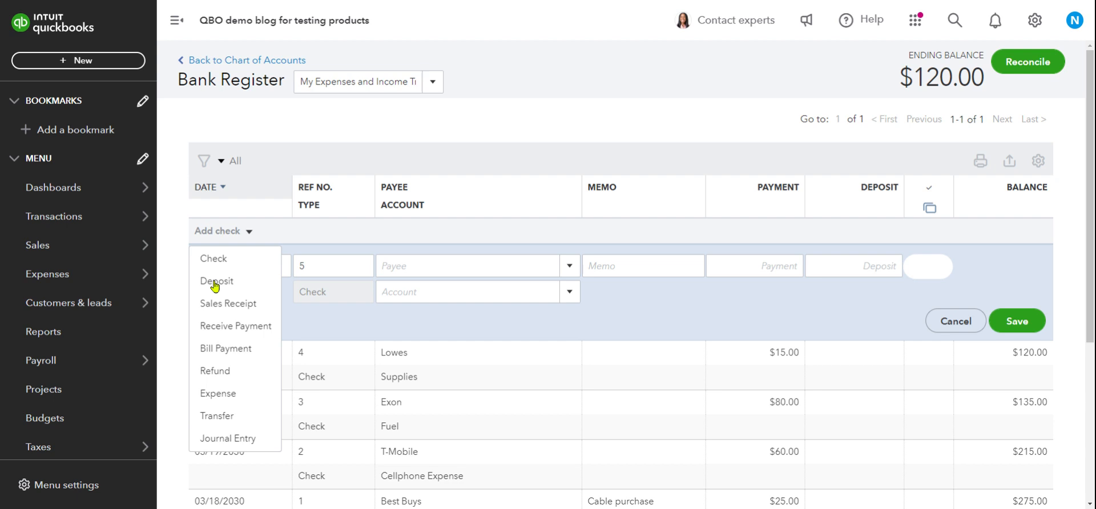
{"action": "left_click", "coordinate": [430, 258]}
{"action": "type", "text": "My"}
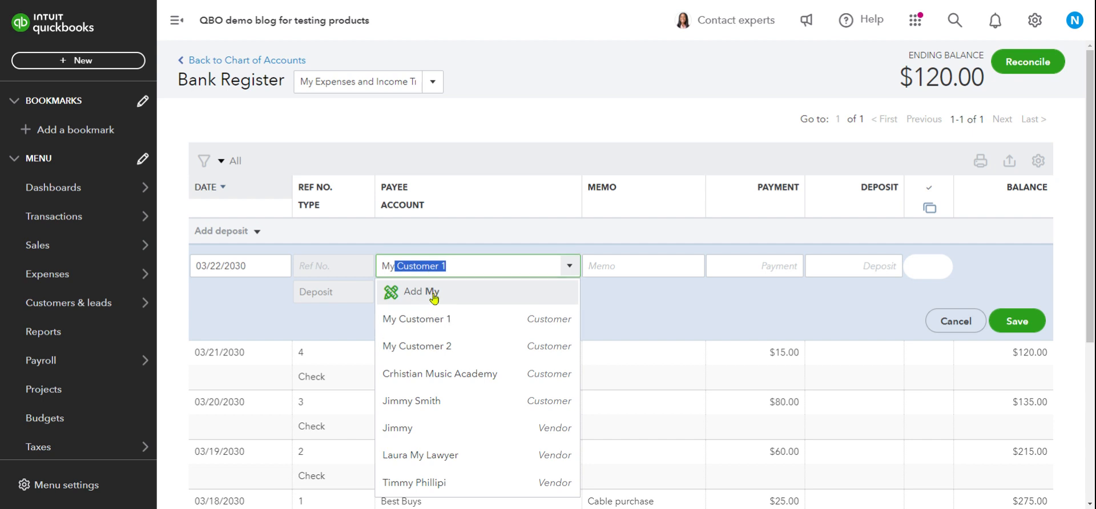
{"action": "left_click", "coordinate": [470, 266]}
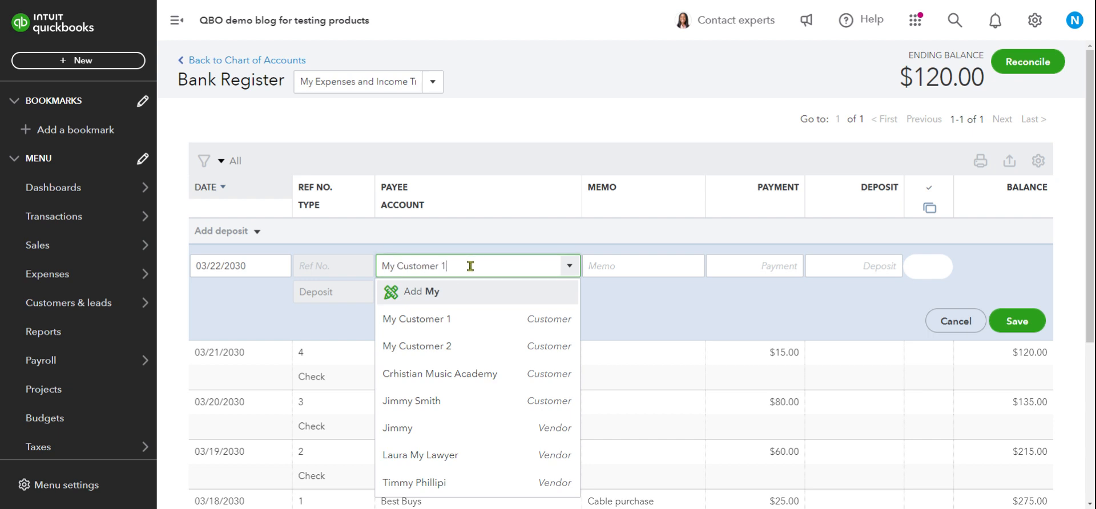
{"action": "key", "text": "BackSpace"}
{"action": "type", "text": "3"}
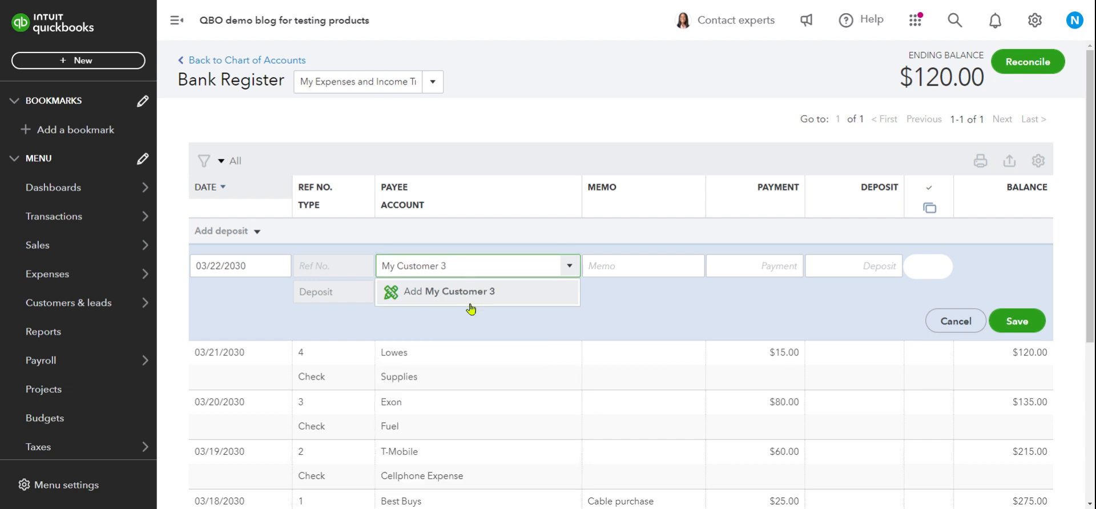
{"action": "left_click", "coordinate": [475, 292]}
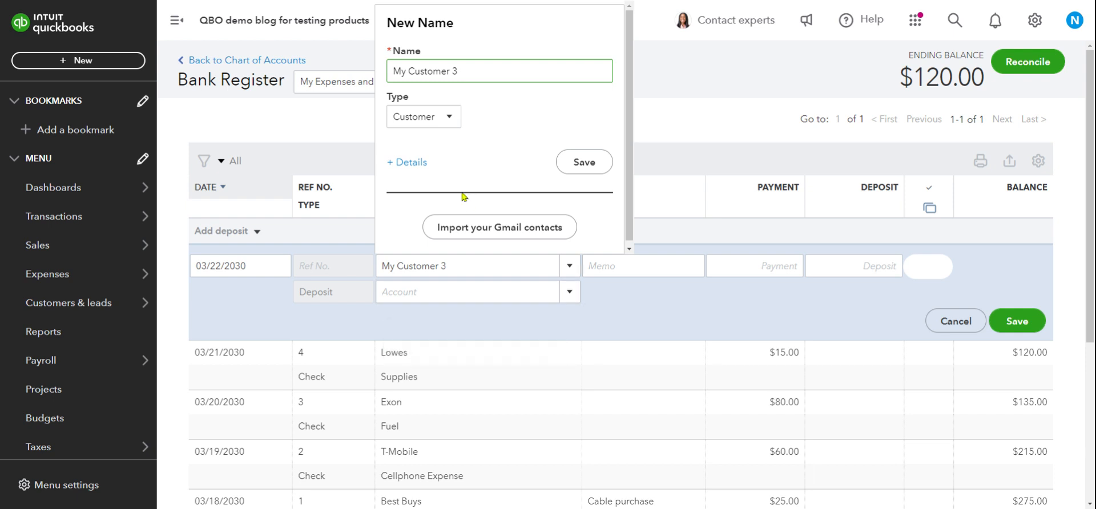
{"action": "left_click", "coordinate": [584, 164]}
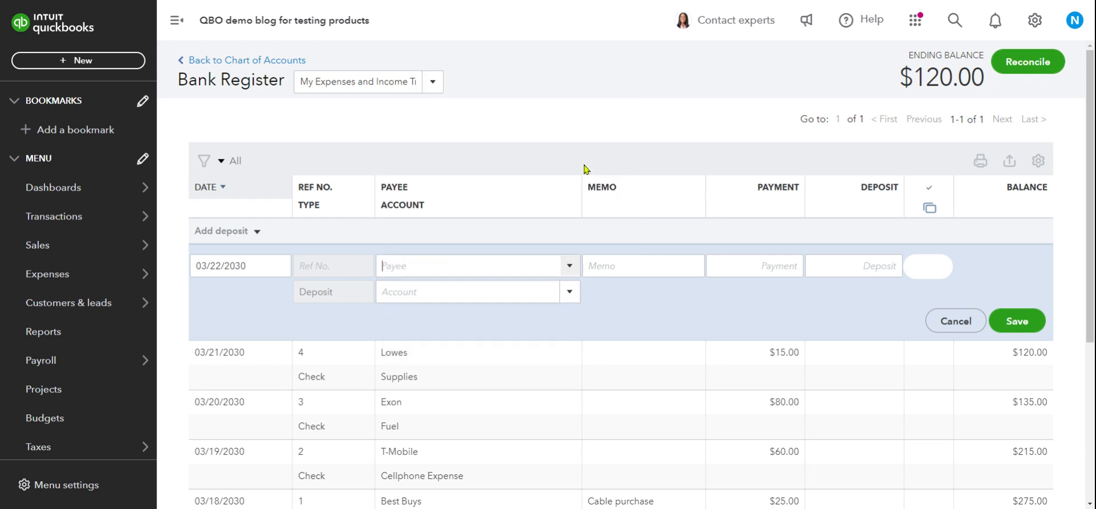
Assign the My Customer 3 deposit to the Income from my Business account with an amount of 400 and save the transaction.
{"action": "left_click", "coordinate": [475, 295]}
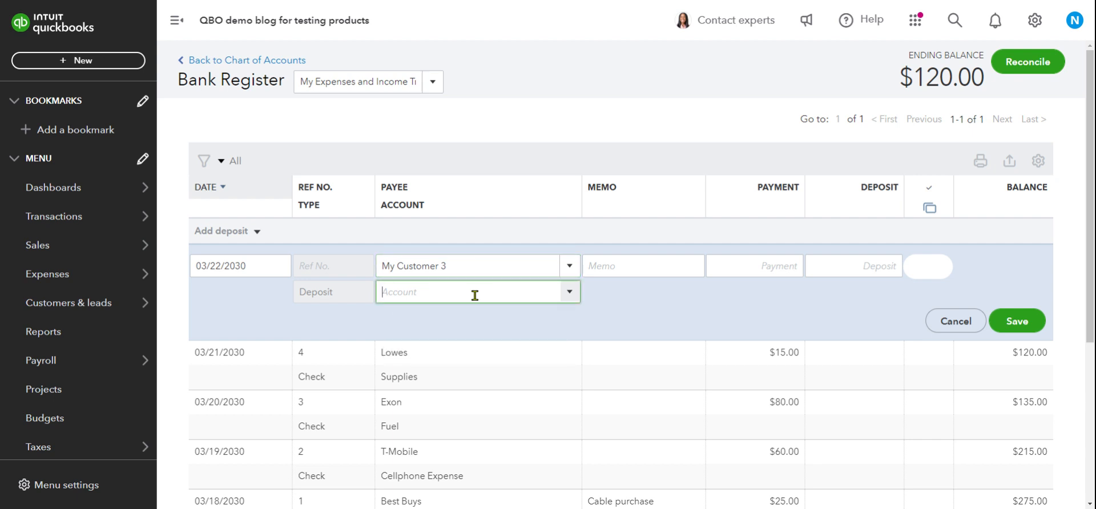
{"action": "type", "text": "Income from my Business"}
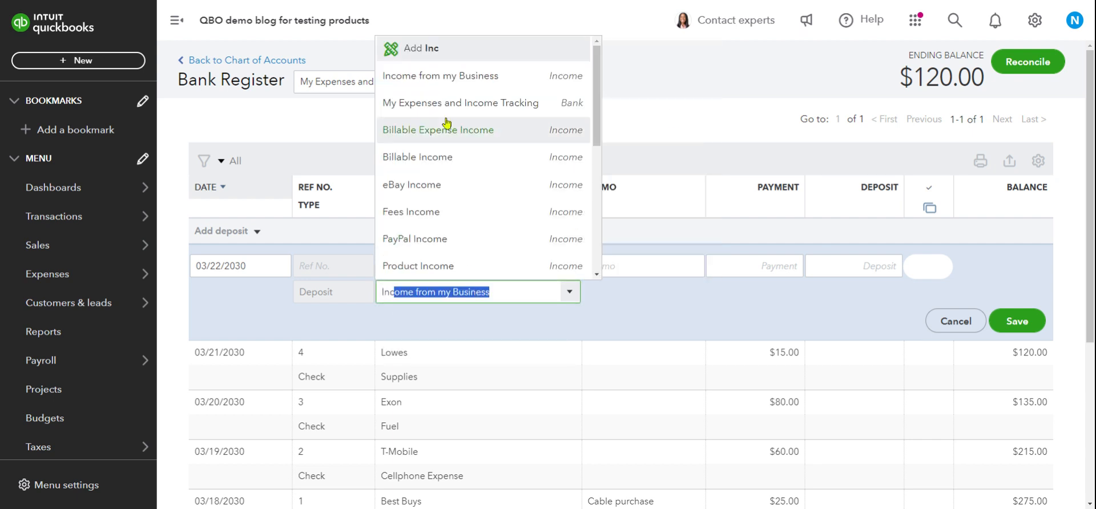
{"action": "left_click", "coordinate": [450, 80]}
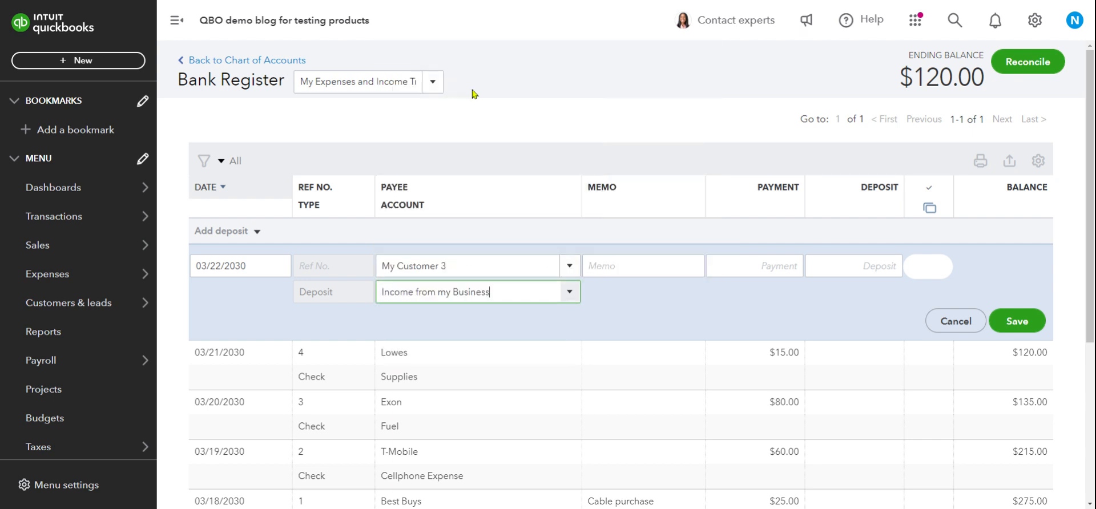
{"action": "left_click", "coordinate": [875, 265]}
{"action": "type", "text": "400"}
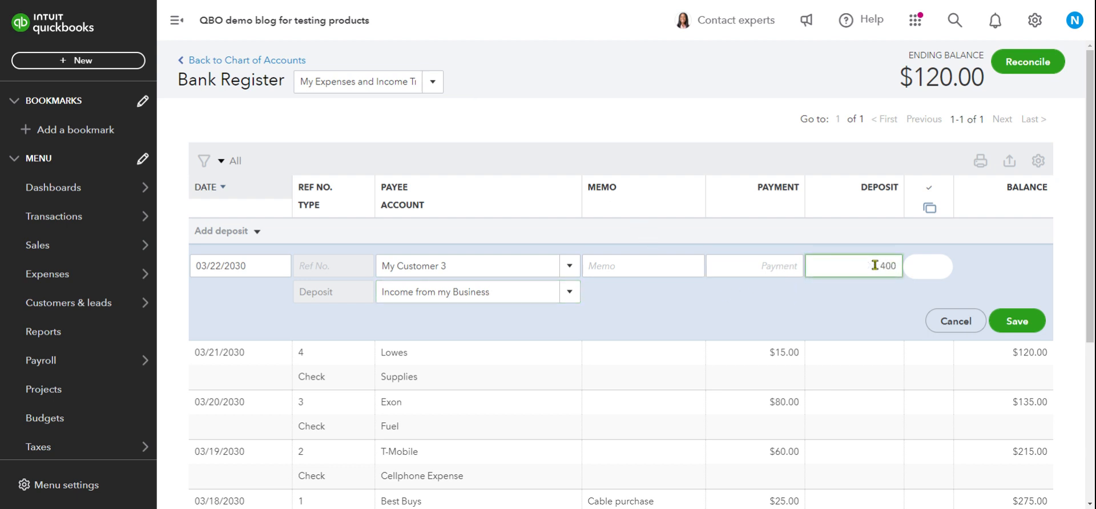
{"action": "left_click", "coordinate": [688, 97]}
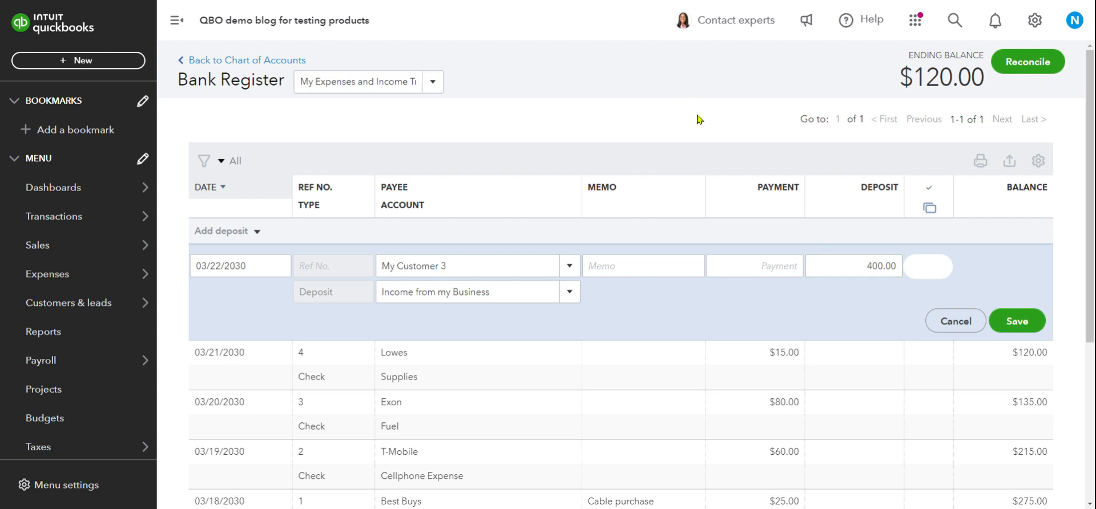
{"action": "left_click", "coordinate": [1020, 322]}
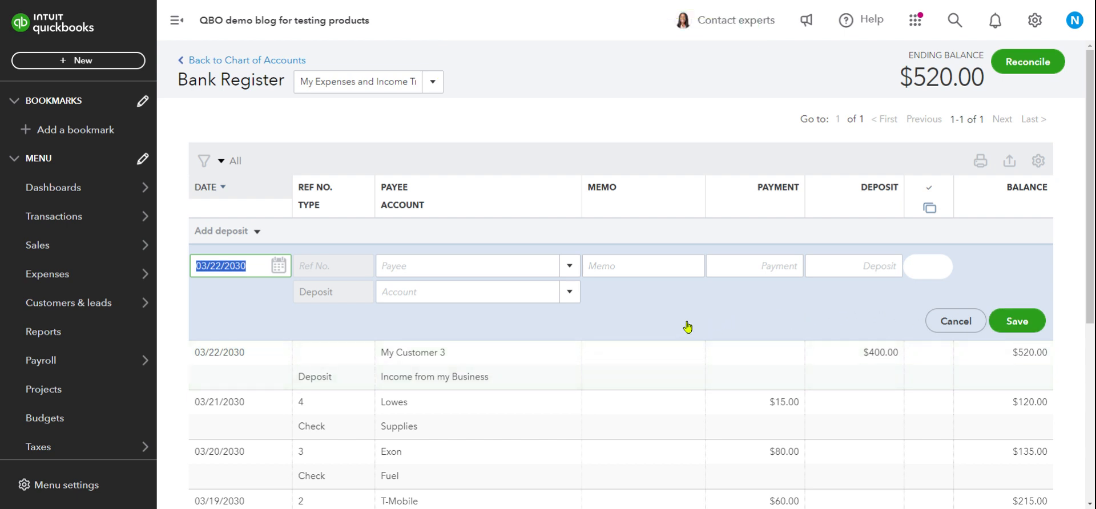
Date the next register entry 03/23/2030.
{"action": "left_click", "coordinate": [278, 266]}
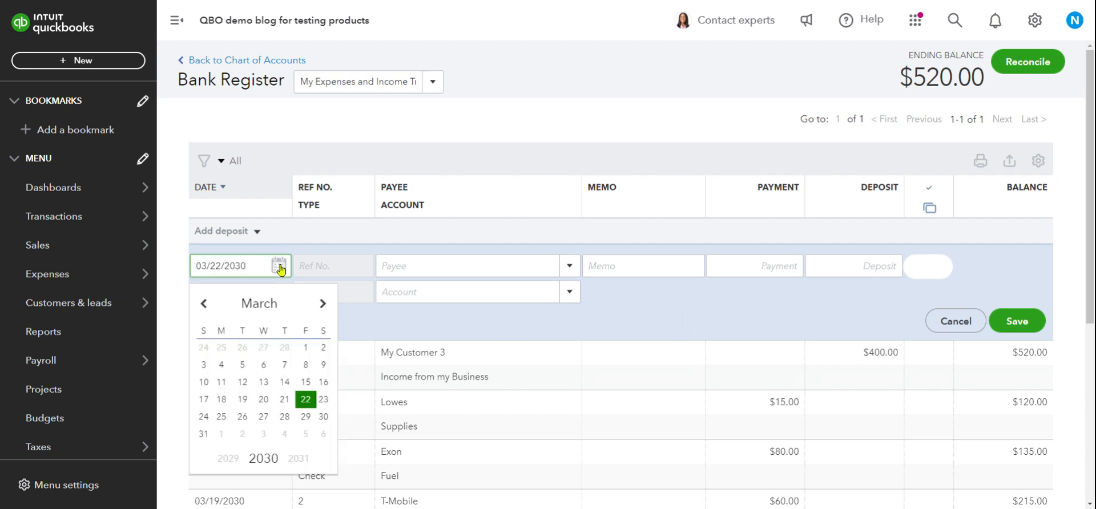
{"action": "left_click", "coordinate": [323, 405]}
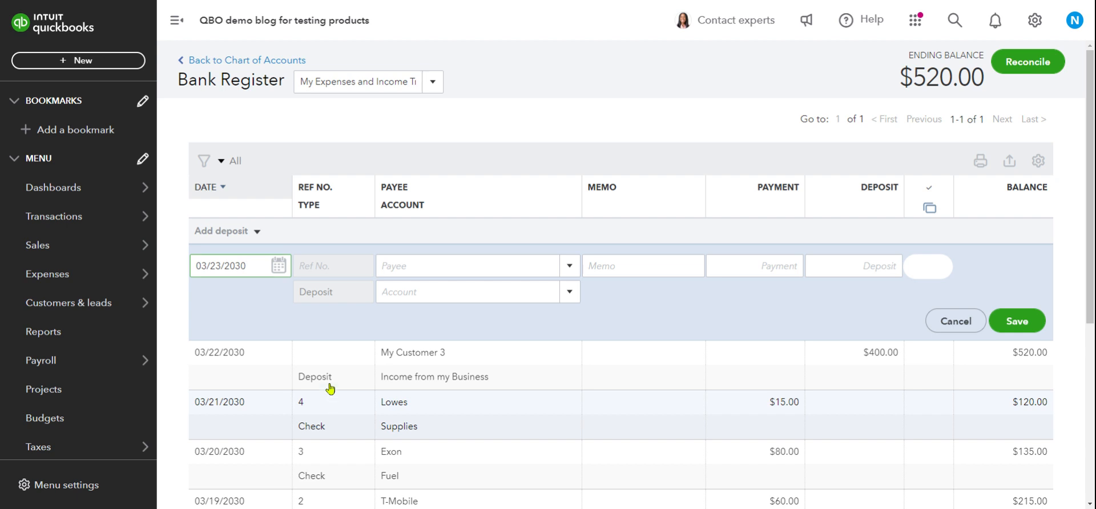
{"action": "left_click", "coordinate": [417, 265]}
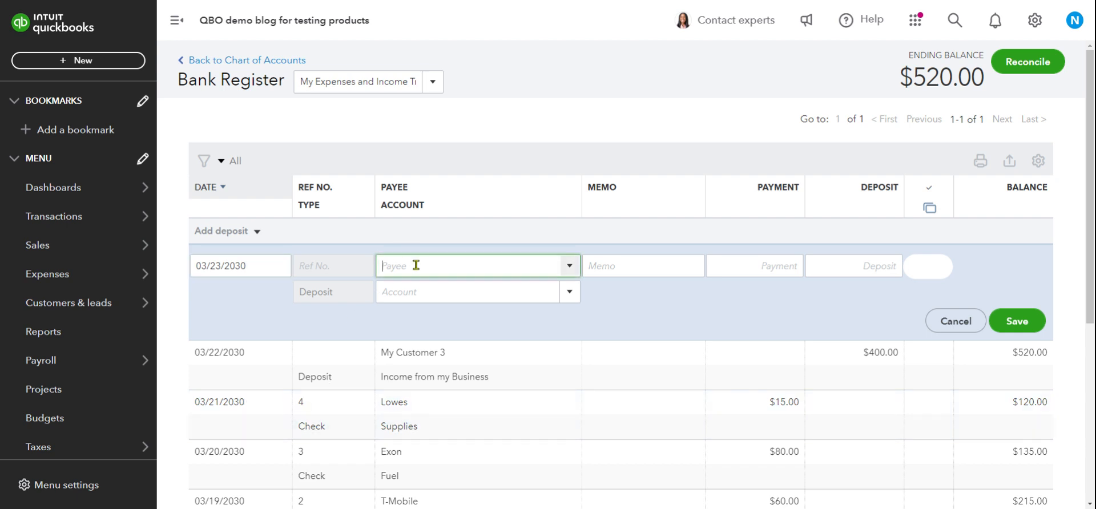
{"action": "type", "text": "Bure"}
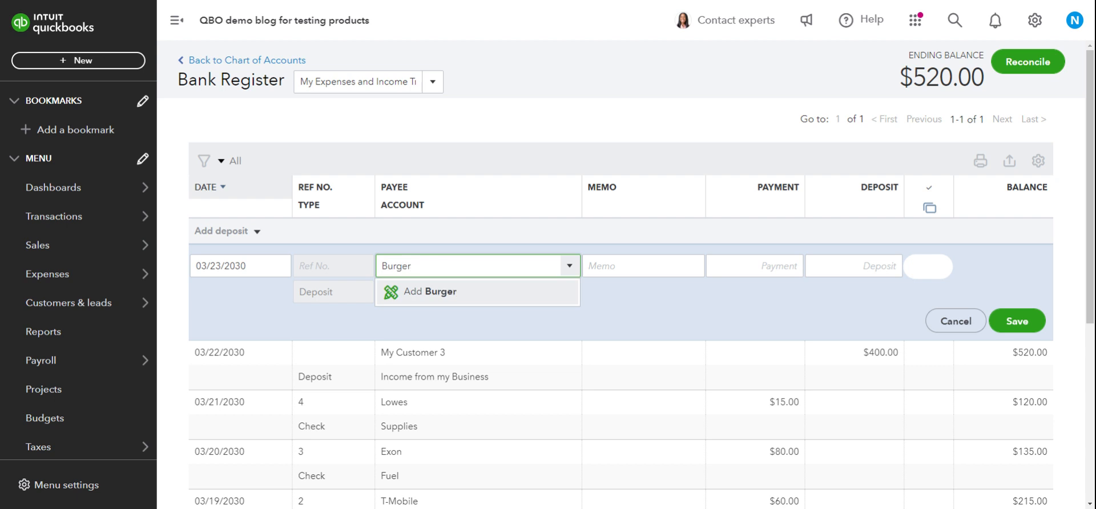
{"action": "type", "text": "er King"}
{"action": "left_click", "coordinate": [455, 292]}
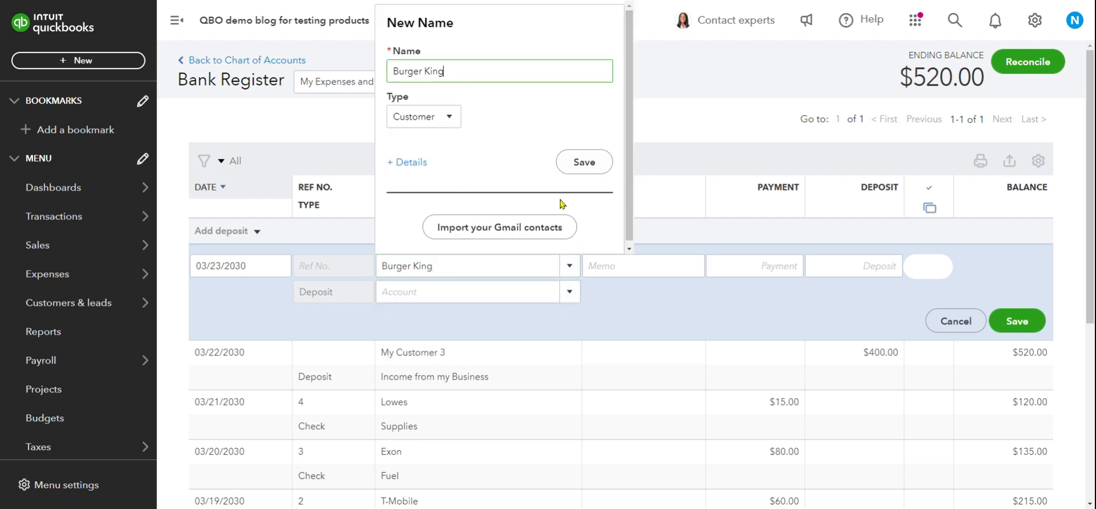
{"action": "left_click", "coordinate": [690, 74]}
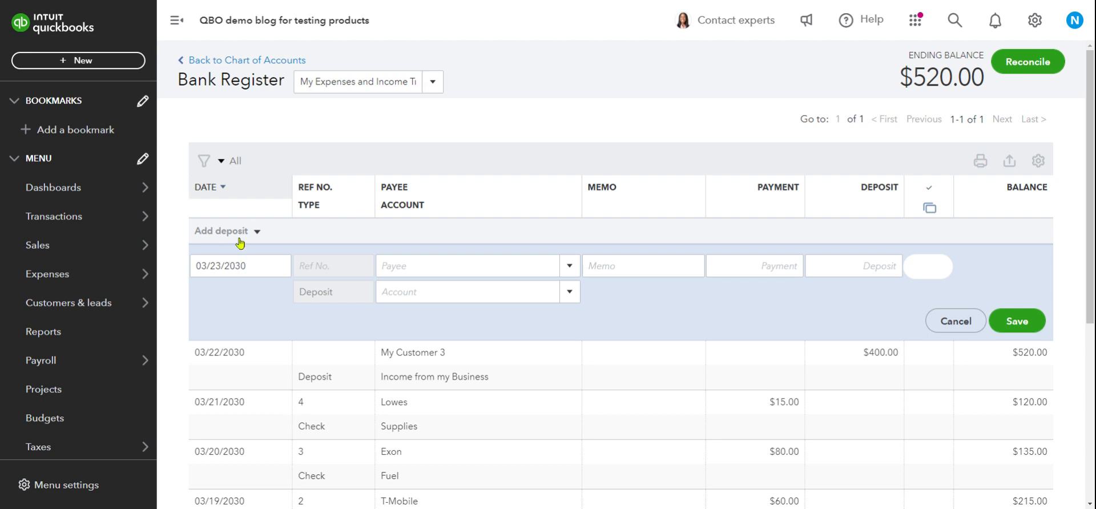
Change the 03/23/2030 entry to an expense and enter Burger King as its payee, saving it as a new vendor.
{"action": "left_click", "coordinate": [257, 231]}
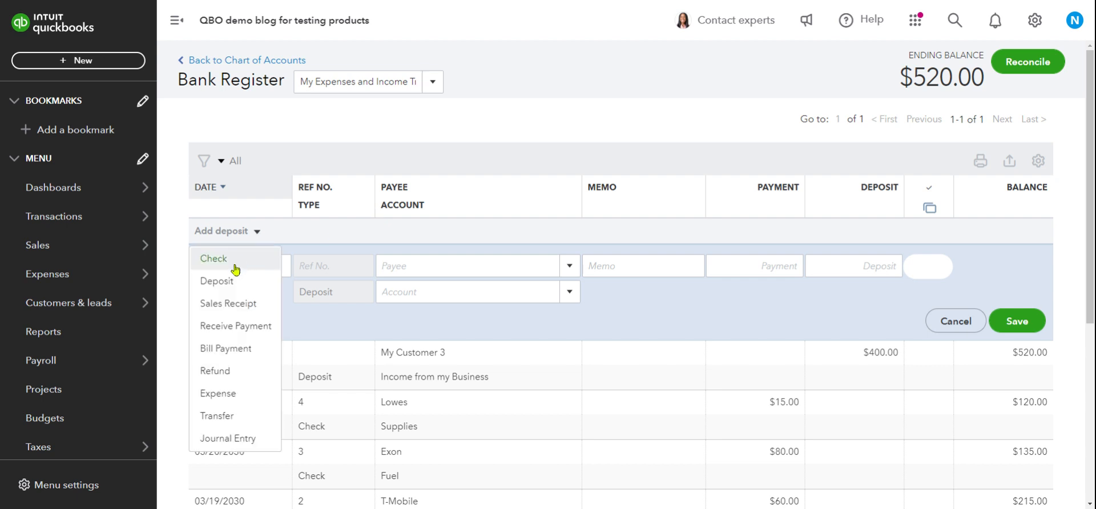
{"action": "left_click", "coordinate": [221, 395]}
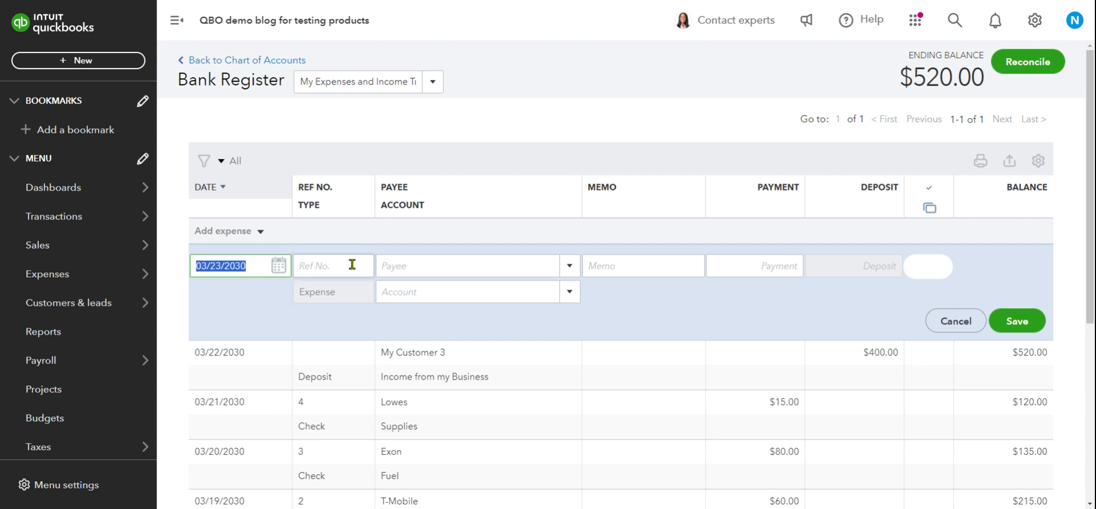
{"action": "left_click", "coordinate": [426, 266]}
{"action": "type", "text": "B"}
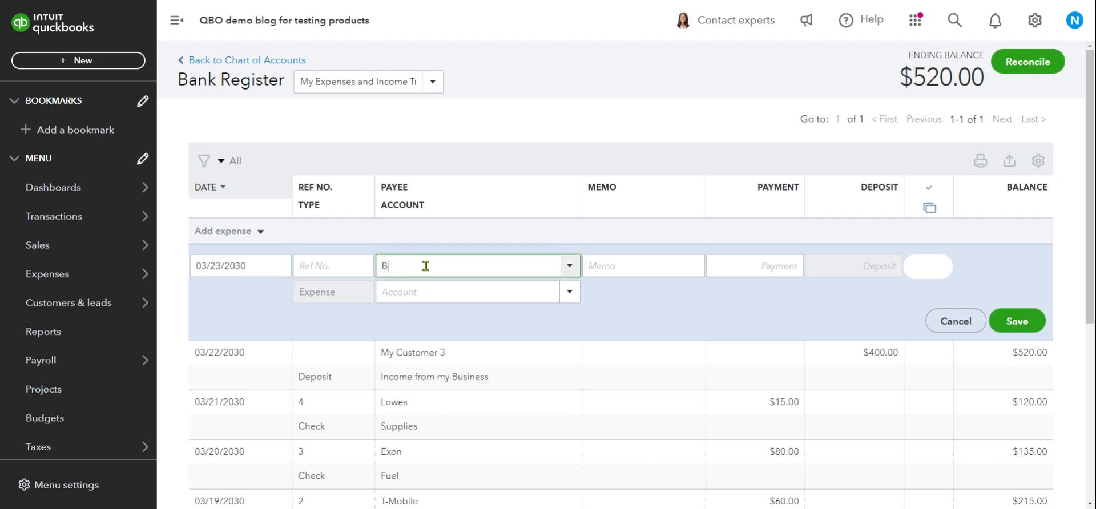
{"action": "type", "text": "urger King"}
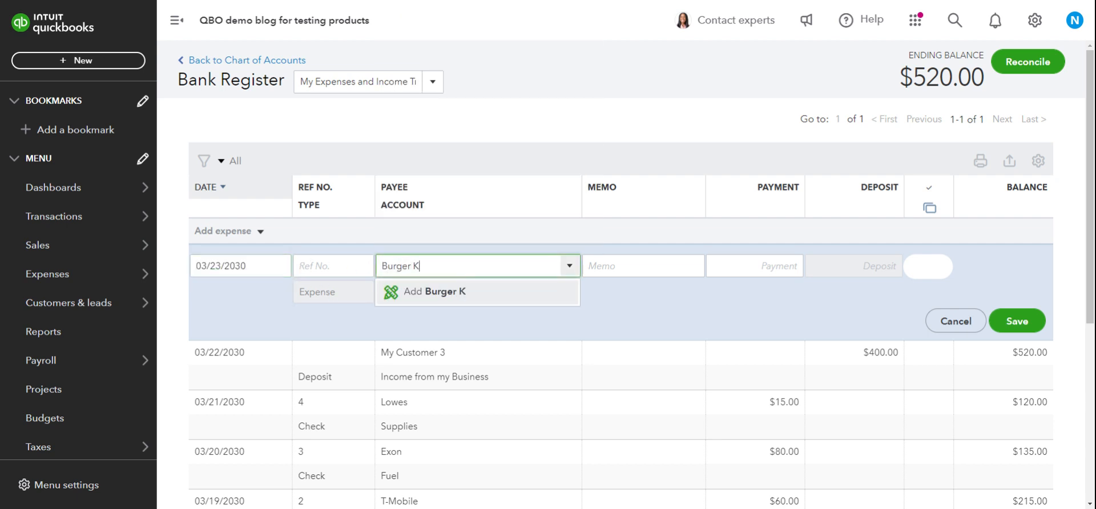
{"action": "left_click", "coordinate": [435, 294]}
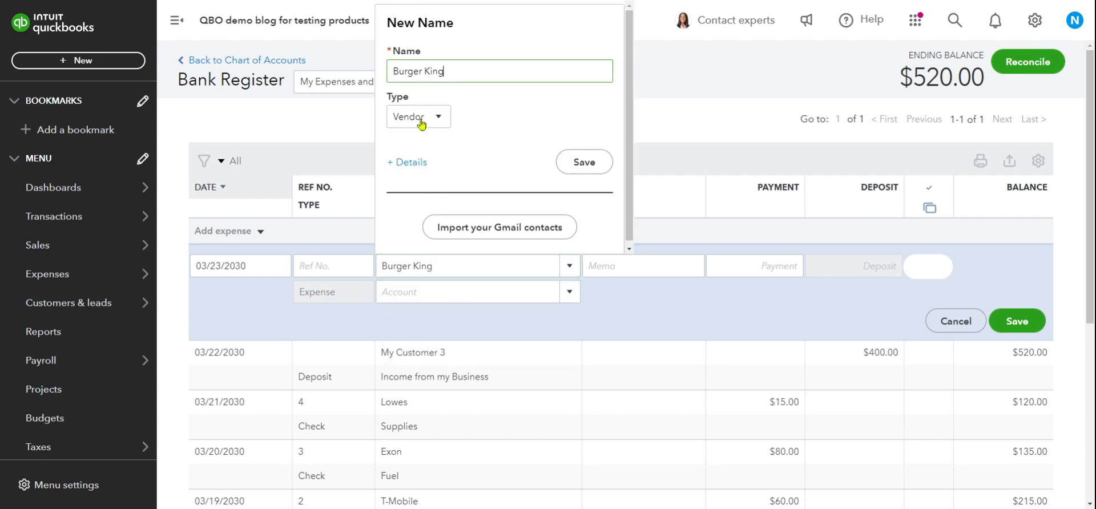
{"action": "left_click", "coordinate": [585, 164]}
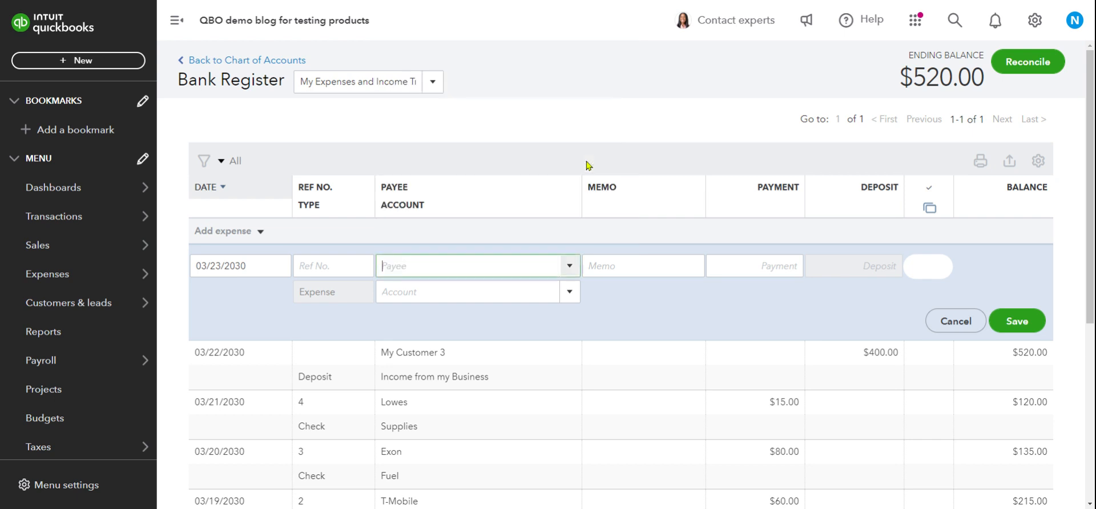
Assign the Burger King expense to the existing Meals and Entertainment account with a payment of 8 and save the transaction.
{"action": "left_click", "coordinate": [436, 293]}
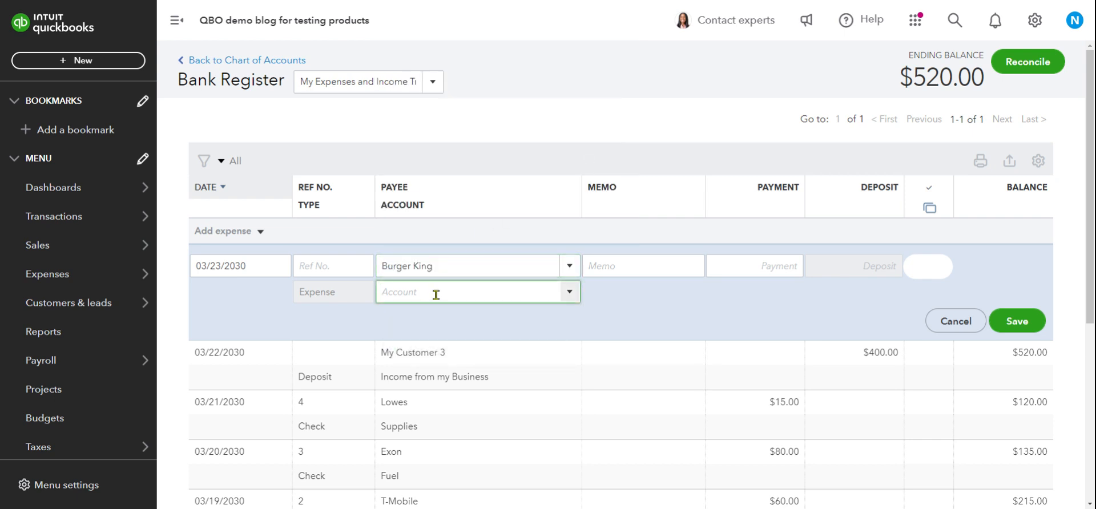
{"action": "type", "text": "Mela"}
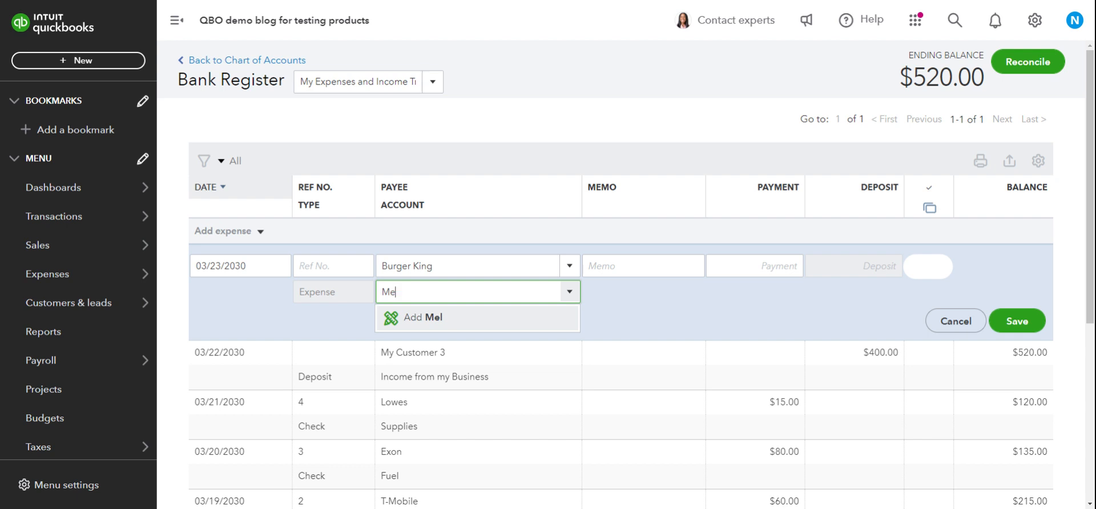
{"action": "type", "text": "als"}
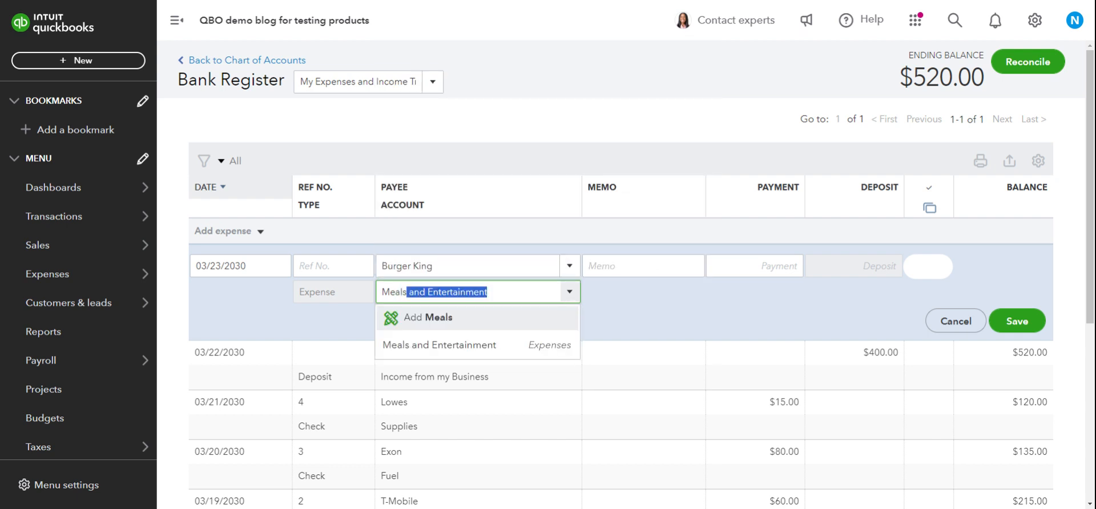
{"action": "left_click", "coordinate": [460, 347]}
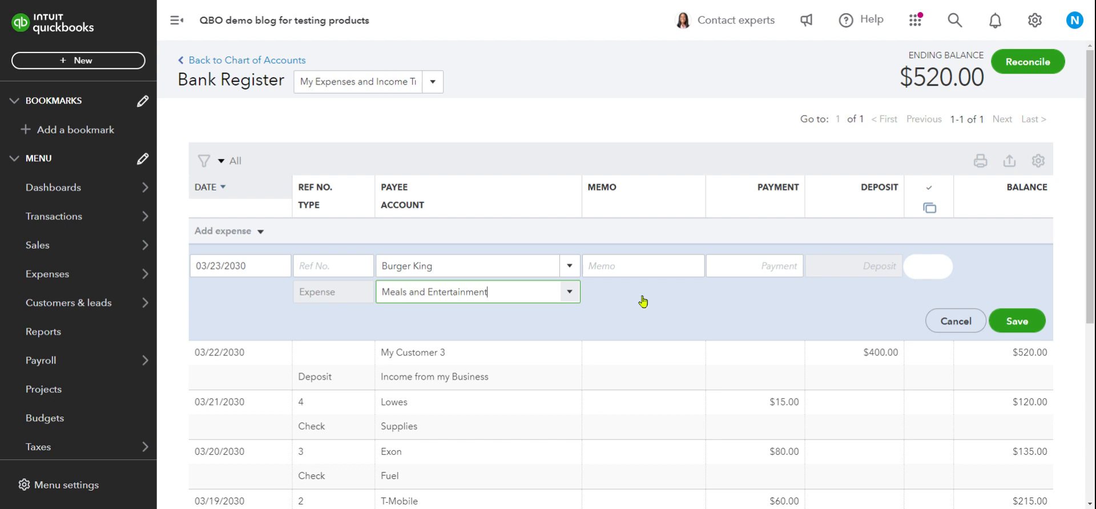
{"action": "left_click", "coordinate": [772, 265]}
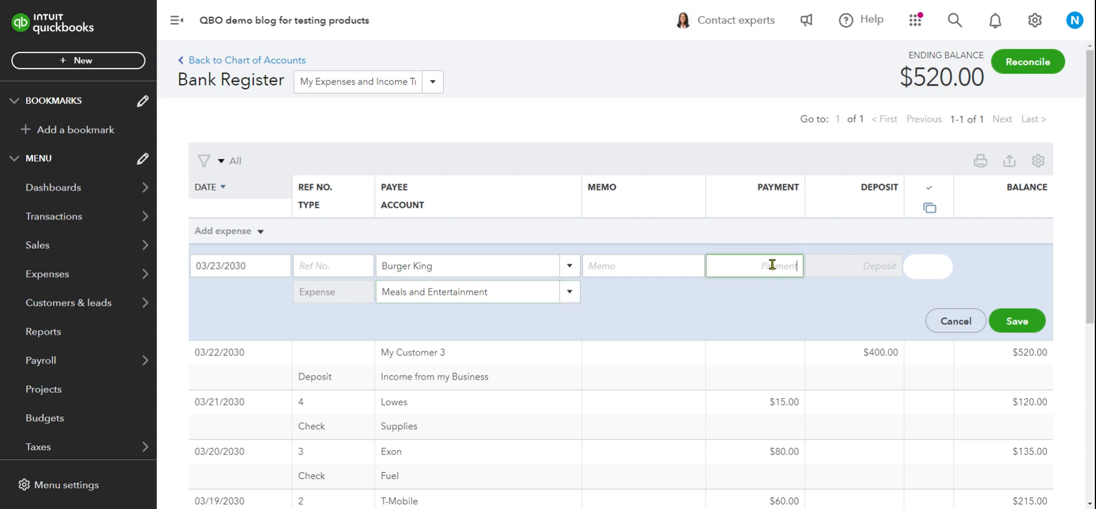
{"action": "type", "text": "8"}
{"action": "left_click", "coordinate": [822, 318]}
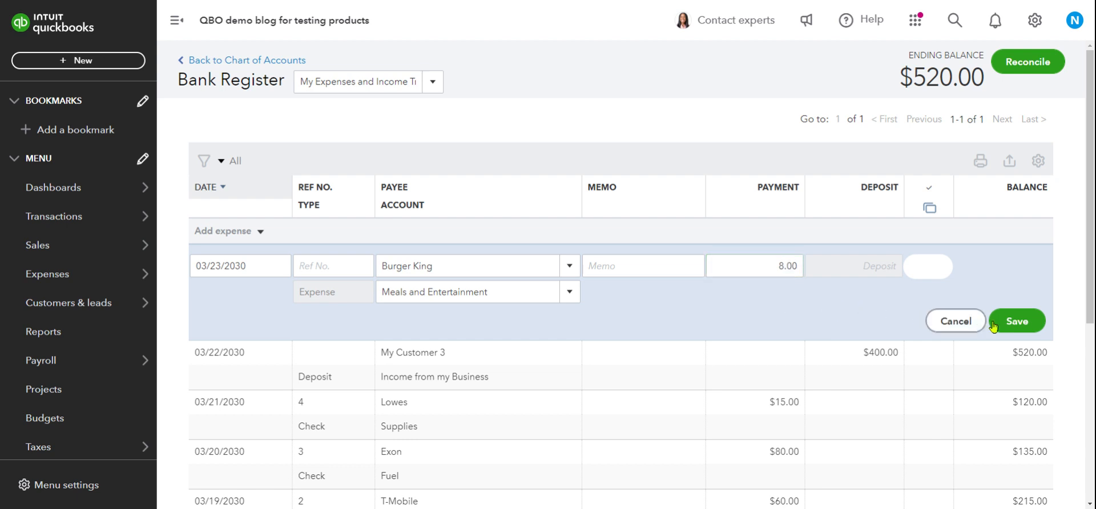
{"action": "left_click", "coordinate": [1011, 321]}
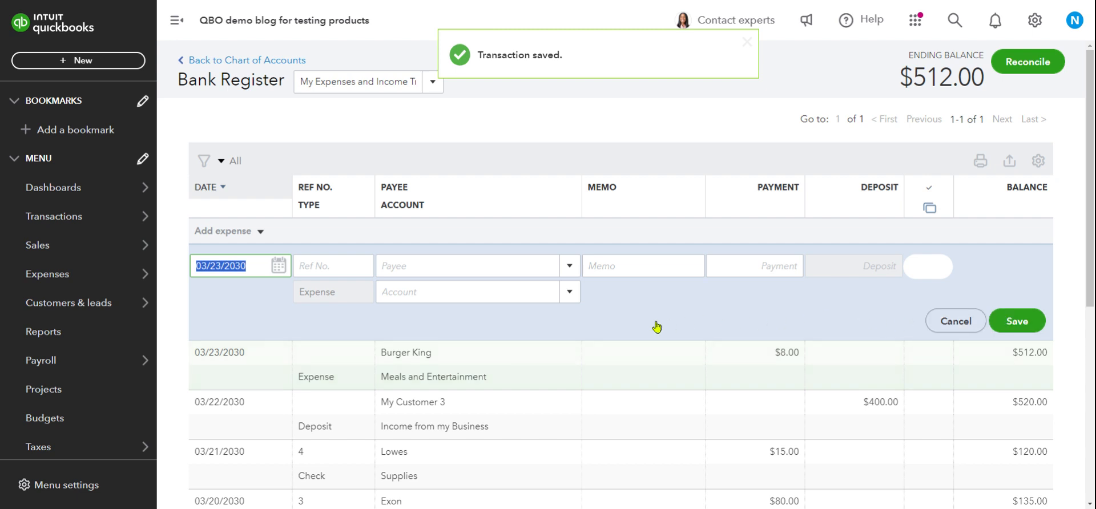
Review the payees, accounts and amounts of the transactions recorded in the bank register.
{"action": "scroll", "coordinate": [657, 323], "scroll_direction": "down", "scroll_amount": 2}
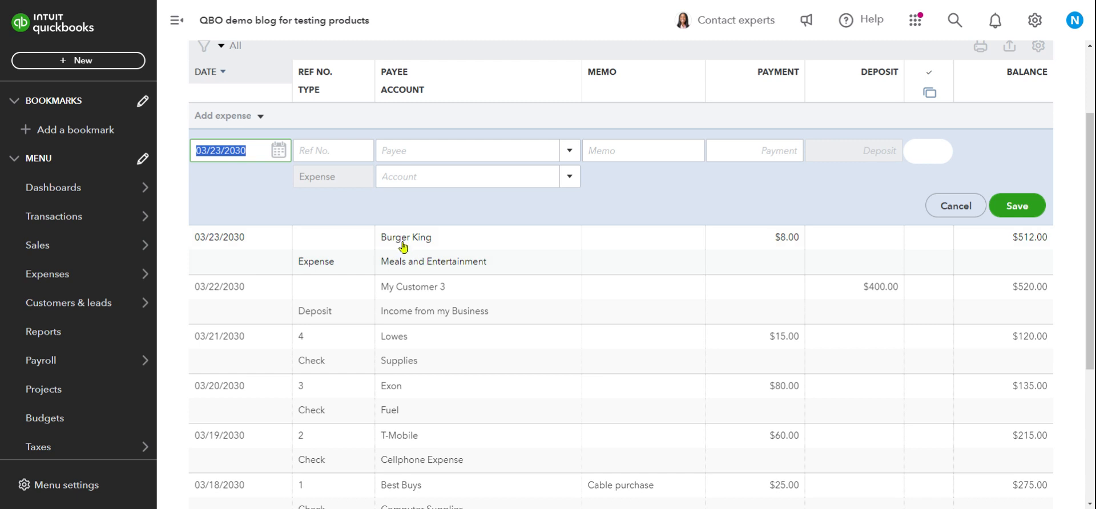
{"action": "scroll", "coordinate": [489, 283], "scroll_direction": "down", "scroll_amount": 1}
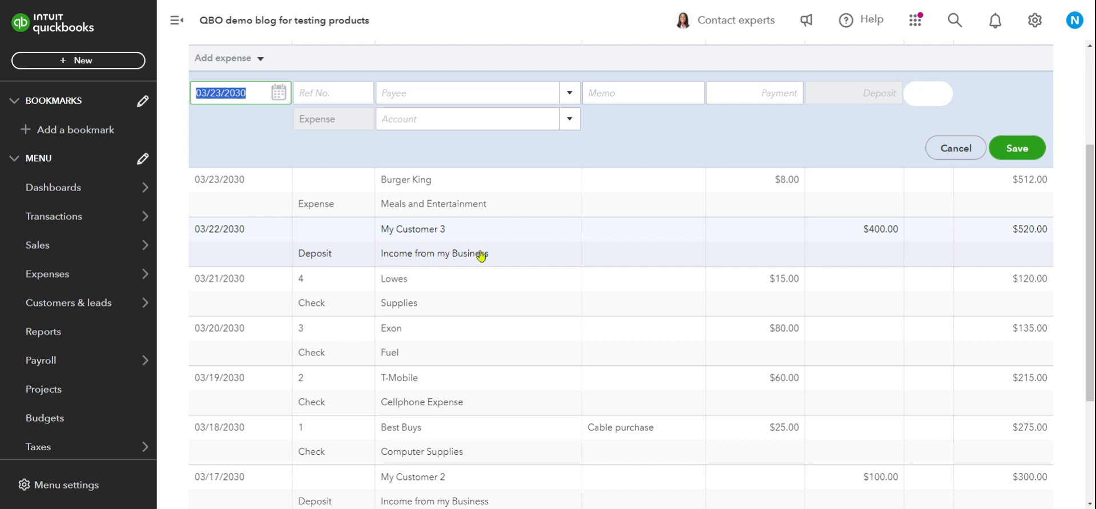
{"action": "scroll", "coordinate": [580, 267], "scroll_direction": "down", "scroll_amount": 2}
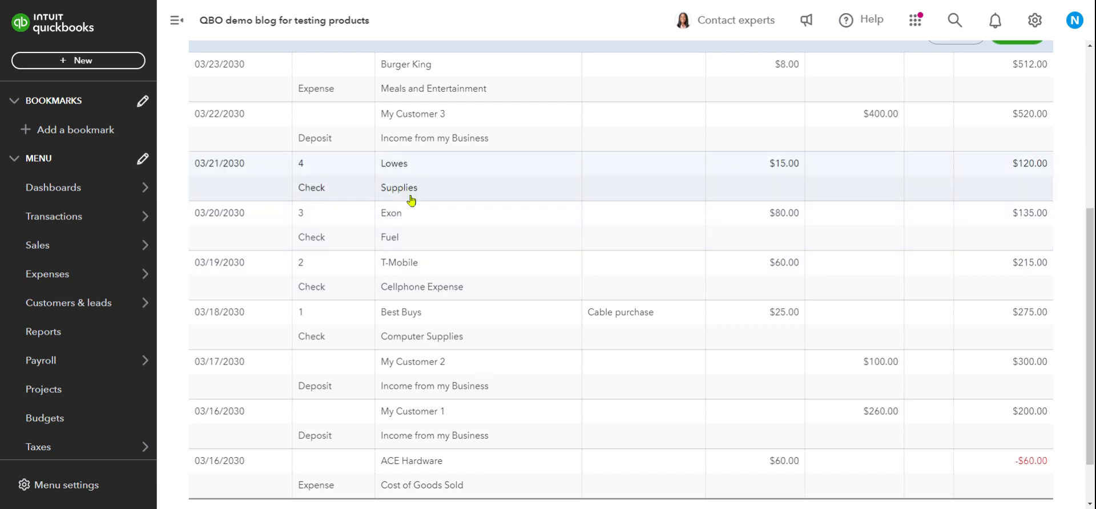
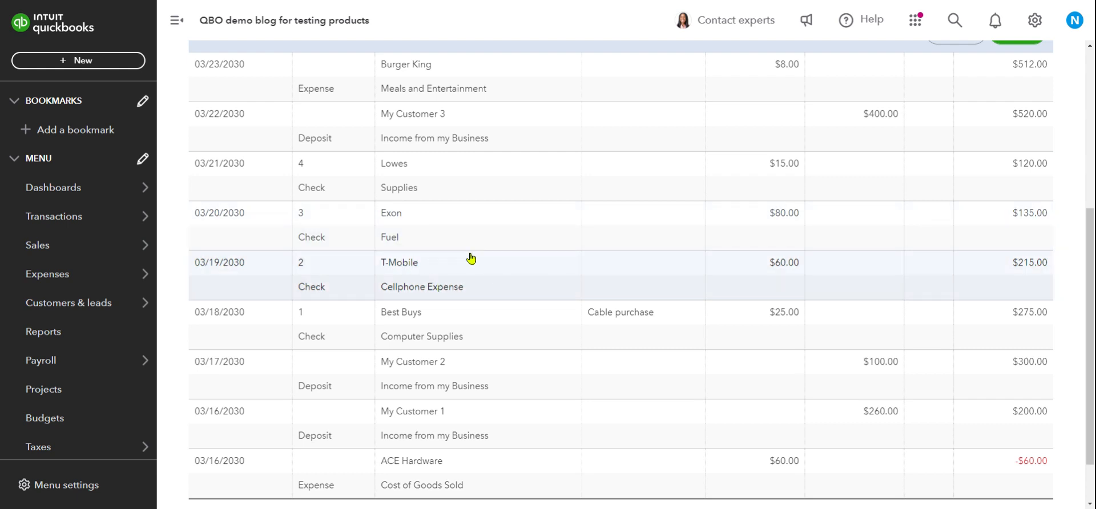
Look through the bank register down to its earliest transactions and check the account's ending balance.
{"action": "scroll", "coordinate": [521, 262], "scroll_direction": "down", "scroll_amount": 1}
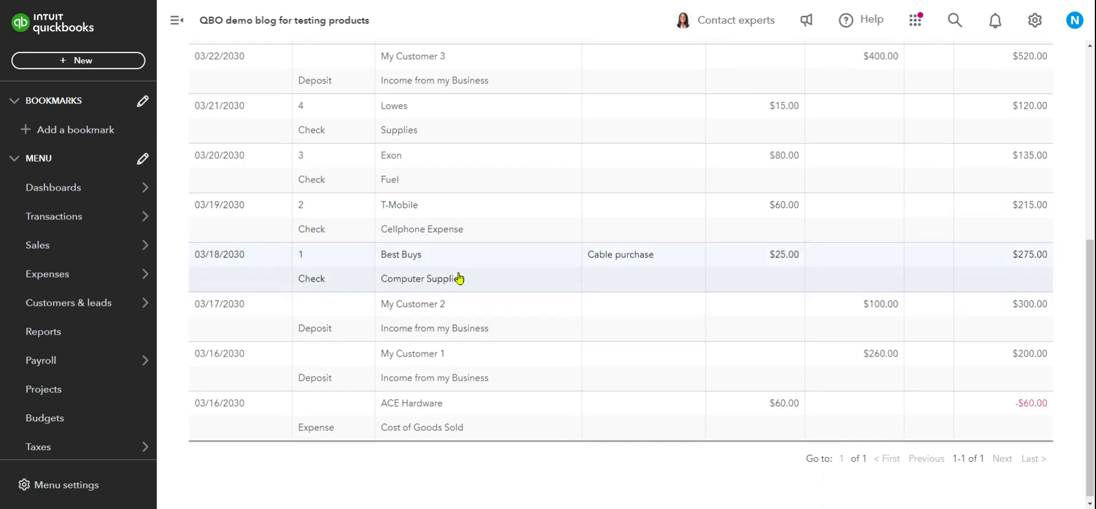
{"action": "scroll", "coordinate": [460, 278], "scroll_direction": "down", "scroll_amount": 1}
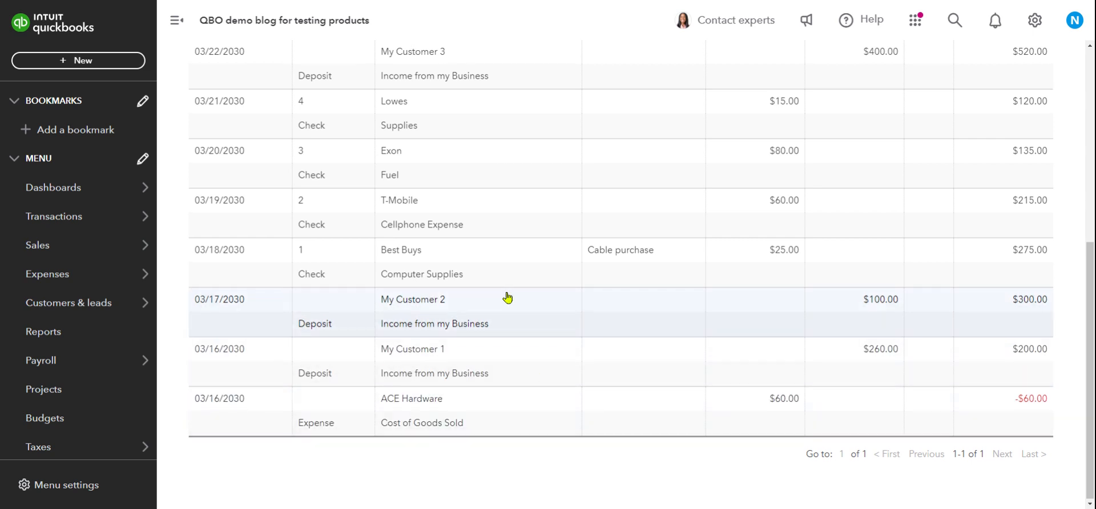
{"action": "scroll", "coordinate": [507, 298], "scroll_direction": "up", "scroll_amount": 5}
{"action": "scroll", "coordinate": [555, 280], "scroll_direction": "up", "scroll_amount": 1}
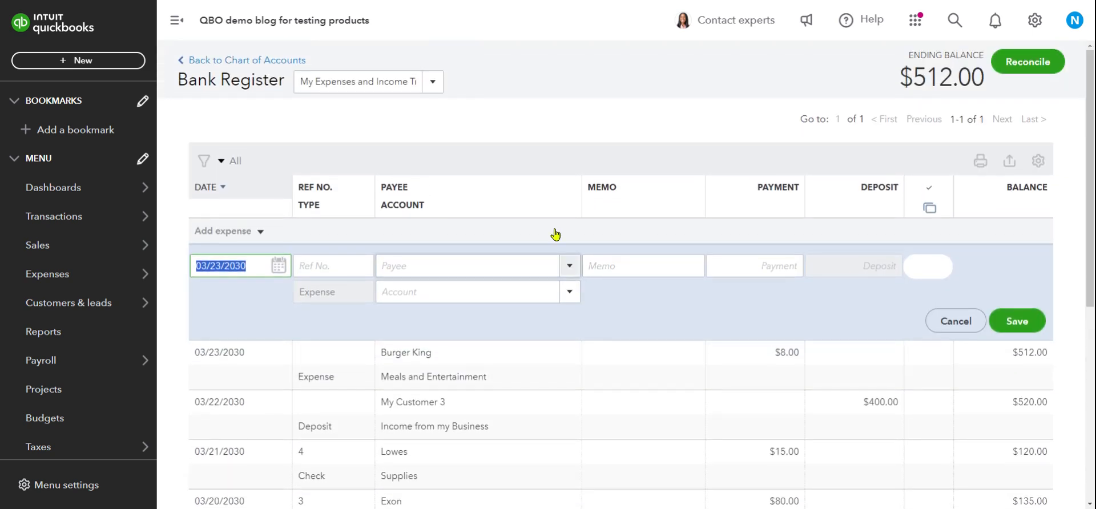
{"action": "left_click", "coordinate": [611, 103]}
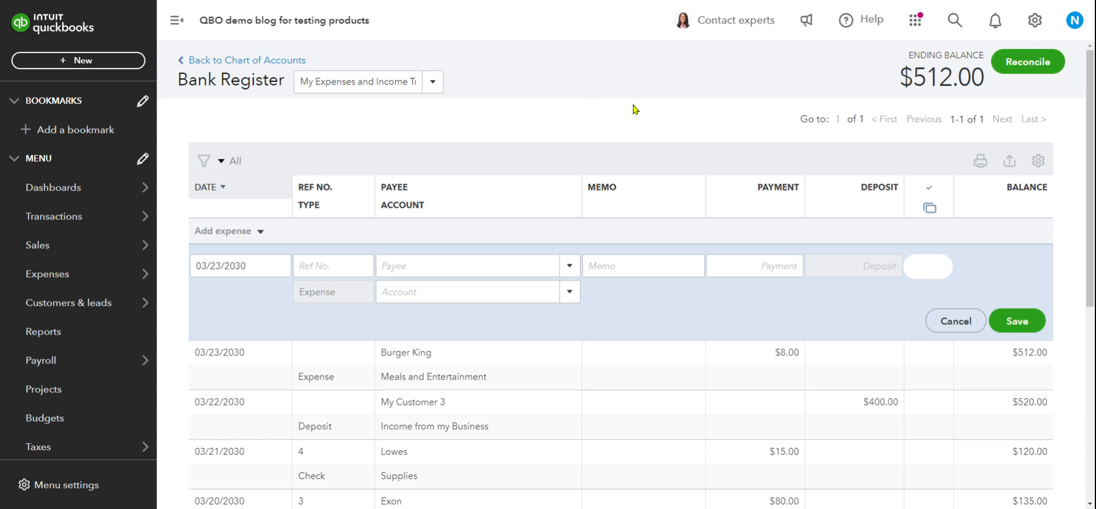
{"action": "scroll", "coordinate": [640, 372], "scroll_direction": "down", "scroll_amount": 2}
{"action": "scroll", "coordinate": [654, 360], "scroll_direction": "up", "scroll_amount": 2}
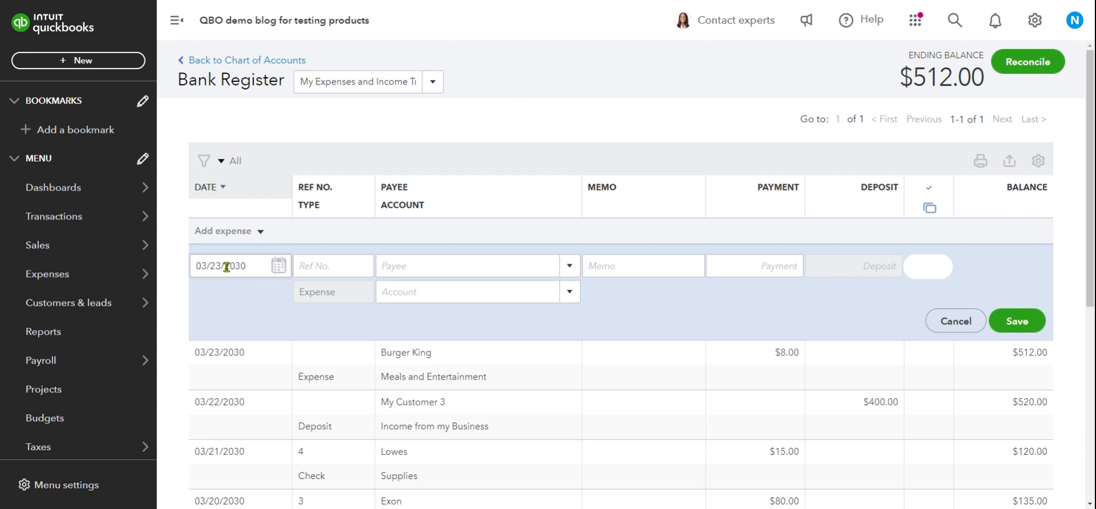
Open the standard Profit and Loss report from the favorite reports.
{"action": "mouse_move", "coordinate": [132, 291]}
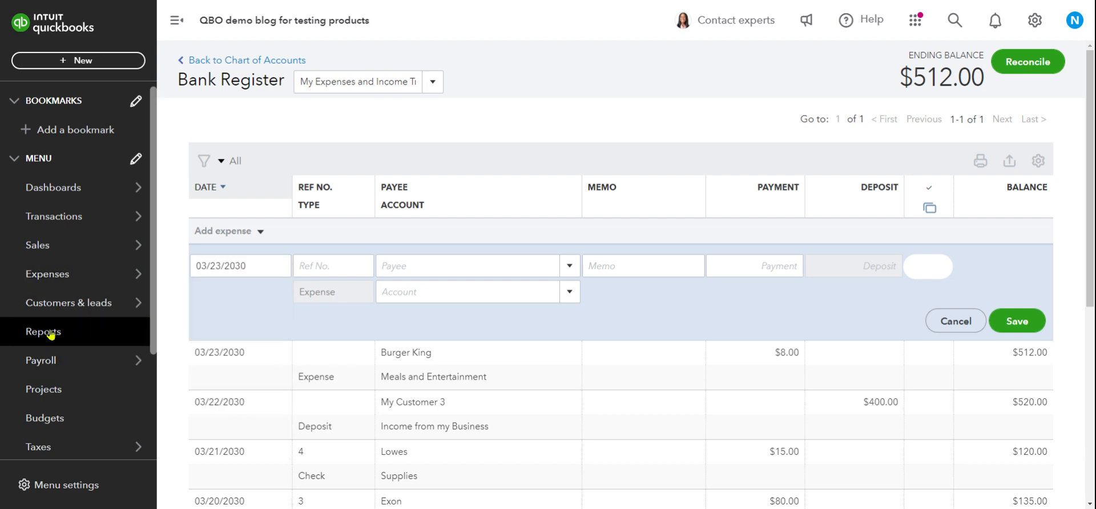
{"action": "left_click", "coordinate": [51, 339]}
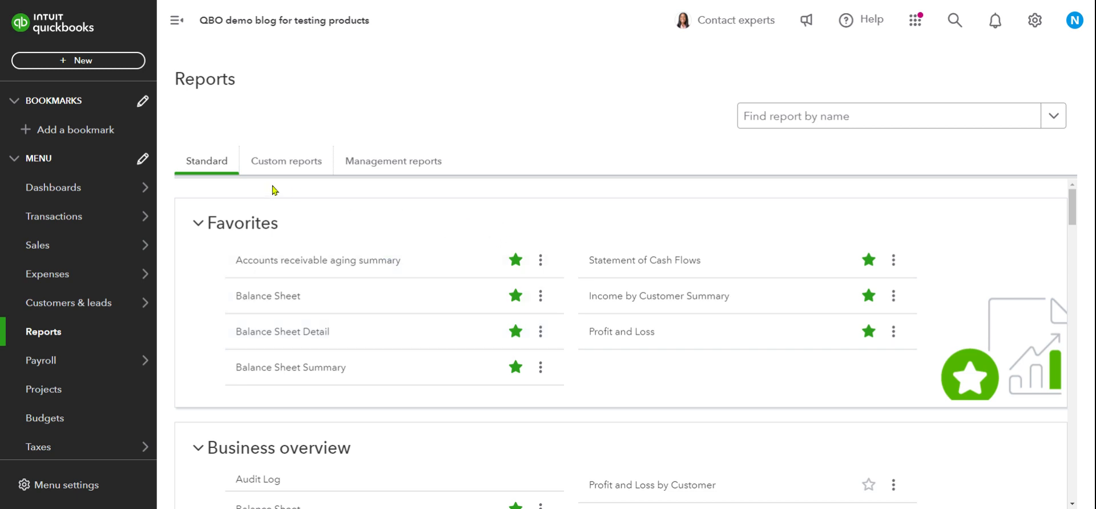
{"action": "left_click", "coordinate": [618, 337]}
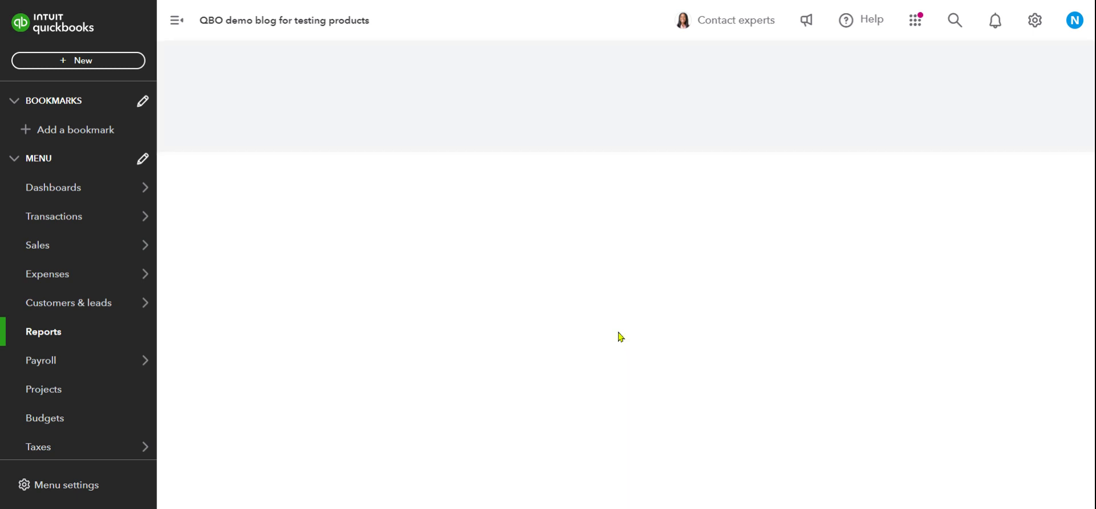
{"action": "scroll", "coordinate": [626, 335], "scroll_direction": "down", "scroll_amount": 3}
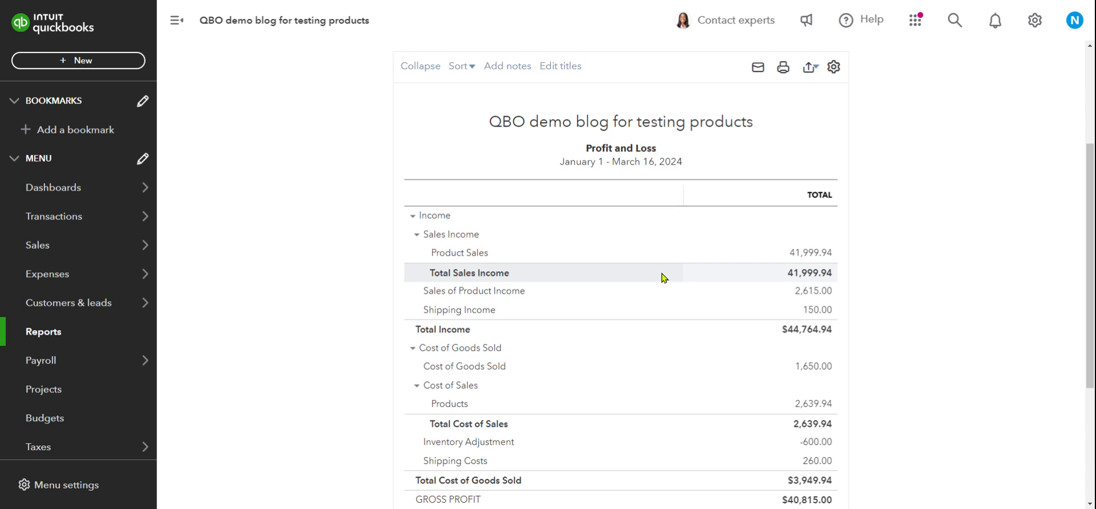
{"action": "scroll", "coordinate": [661, 281], "scroll_direction": "up", "scroll_amount": 3}
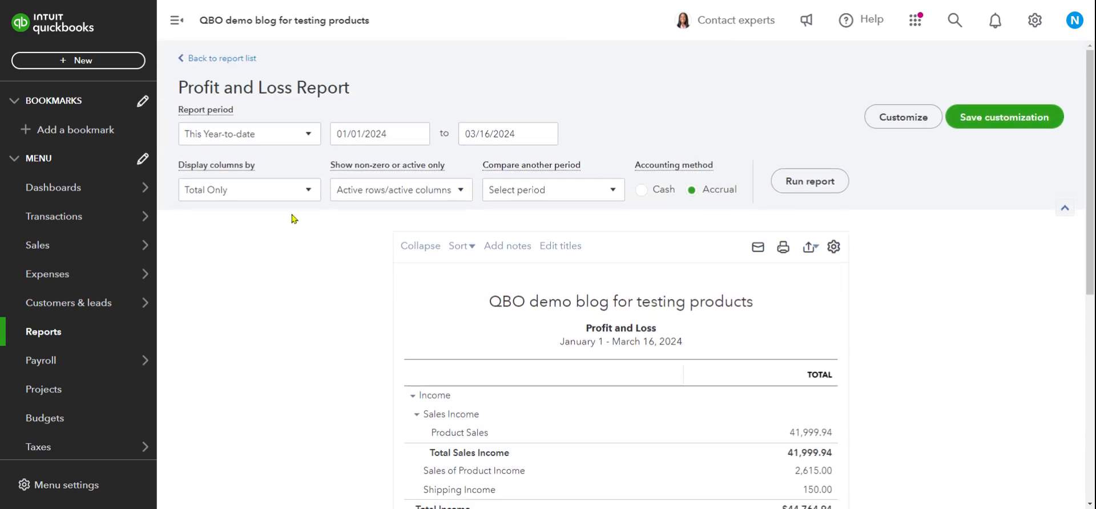
Set the Profit and Loss report to a custom period from 03/01/2030 to 03/31/2030 and run it.
{"action": "left_click", "coordinate": [296, 140]}
{"action": "left_click", "coordinate": [273, 177]}
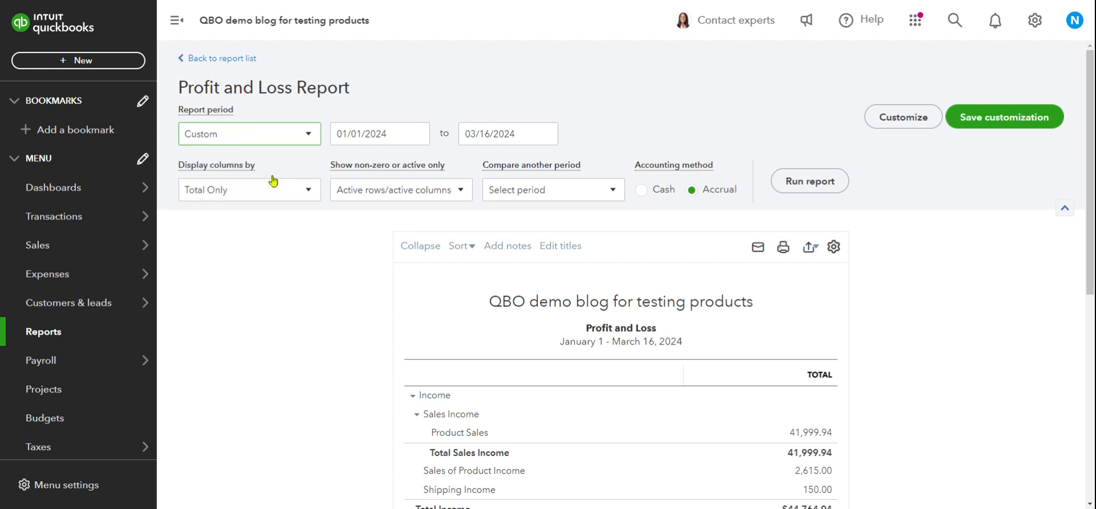
{"action": "left_click", "coordinate": [396, 133]}
{"action": "type", "text": "3"}
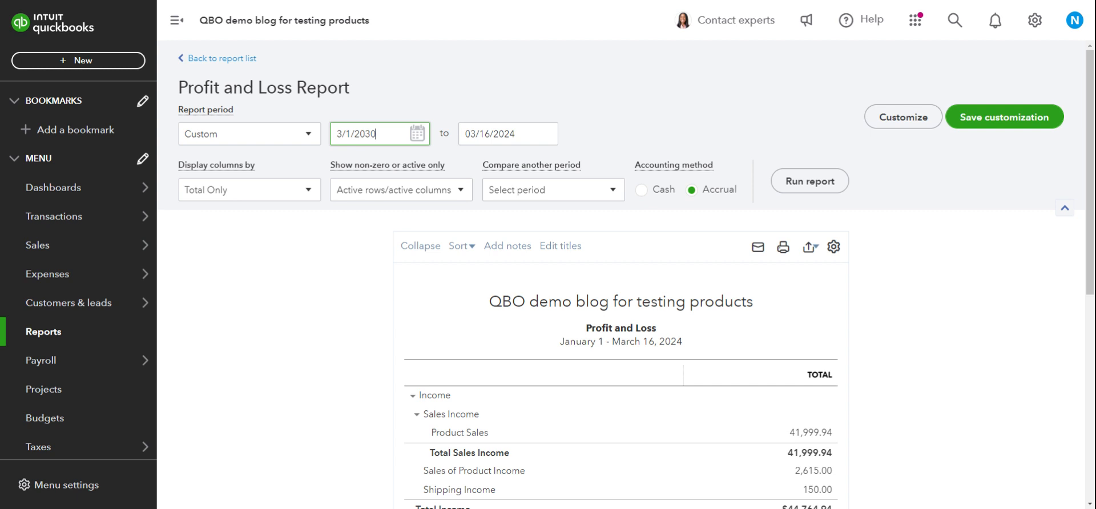
{"action": "left_click", "coordinate": [528, 137]}
{"action": "type", "text": "3/31"}
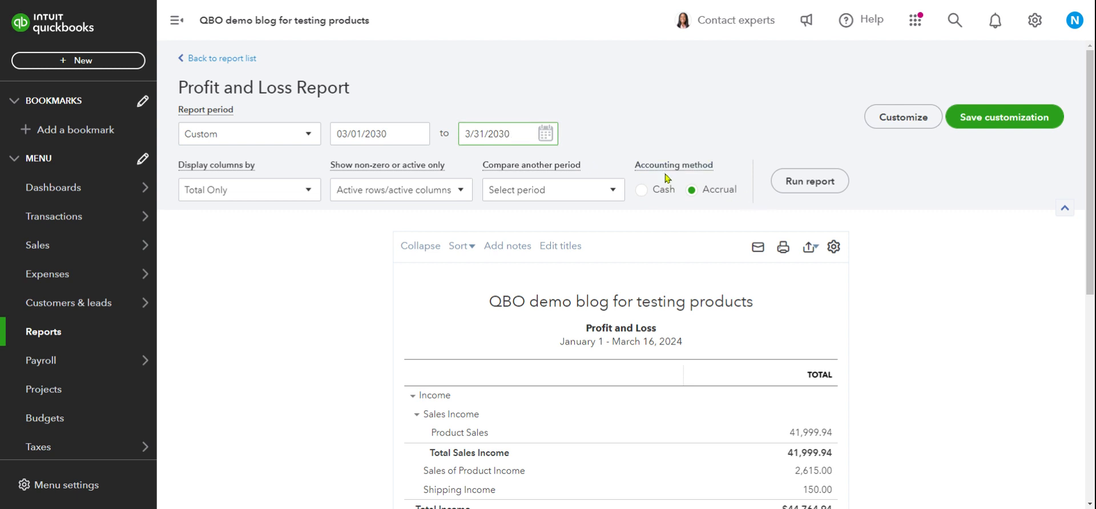
{"action": "left_click", "coordinate": [807, 187]}
{"action": "scroll", "coordinate": [807, 189], "scroll_direction": "down", "scroll_amount": 3}
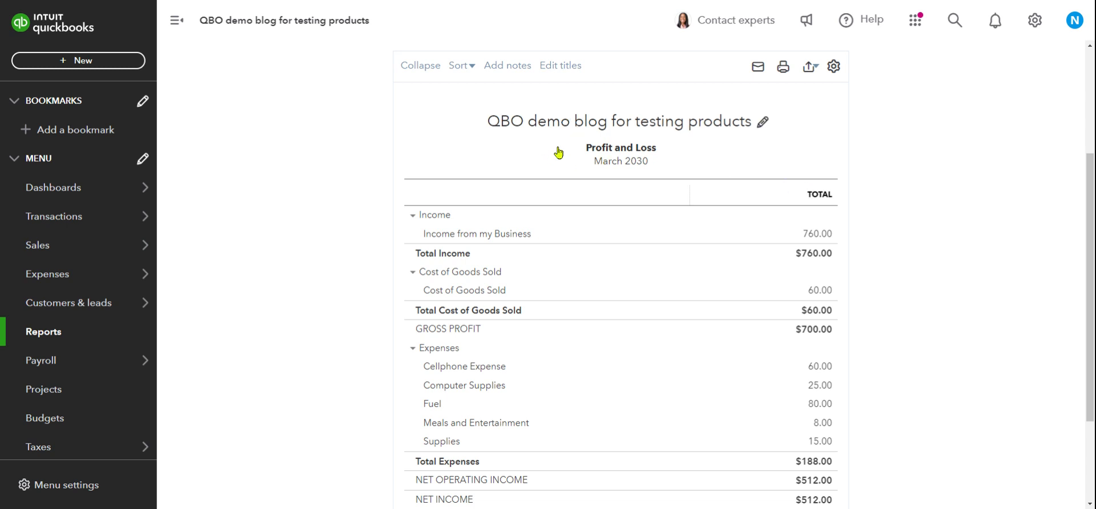
Switch the report's accounting method to Cash and run it again.
{"action": "scroll", "coordinate": [581, 141], "scroll_direction": "up", "scroll_amount": 3}
{"action": "left_click", "coordinate": [648, 184]}
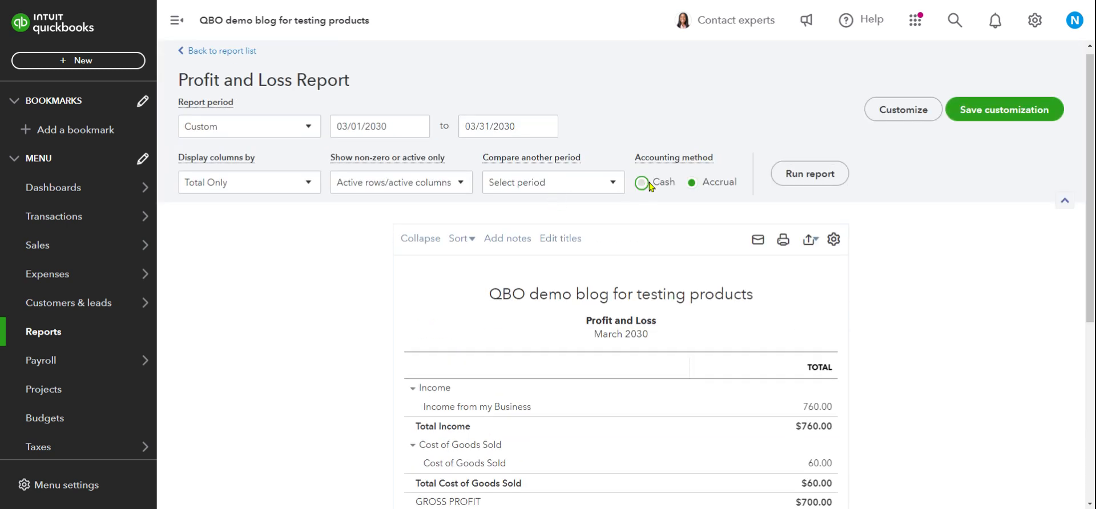
{"action": "left_click", "coordinate": [820, 180]}
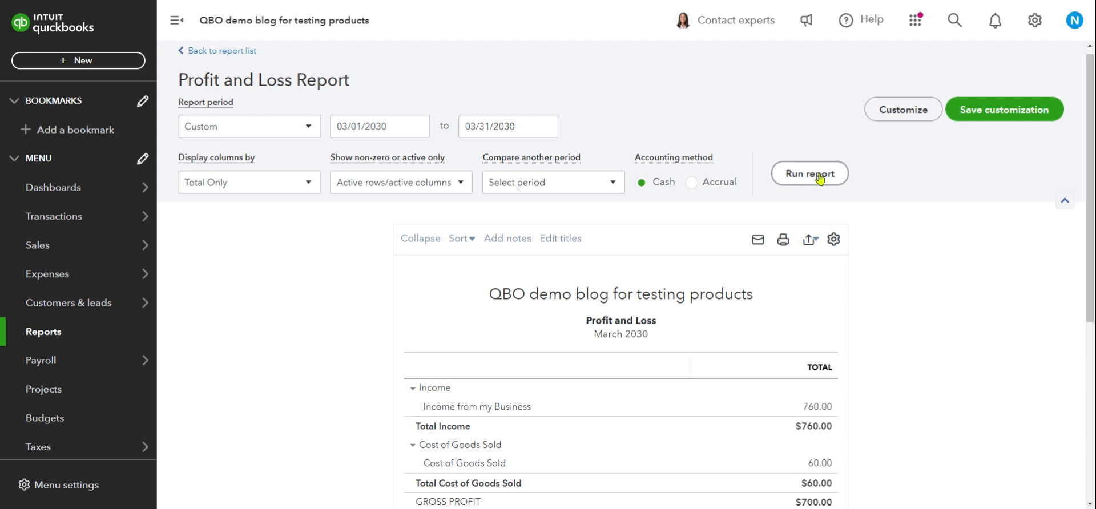
{"action": "scroll", "coordinate": [820, 179], "scroll_direction": "down", "scroll_amount": 3}
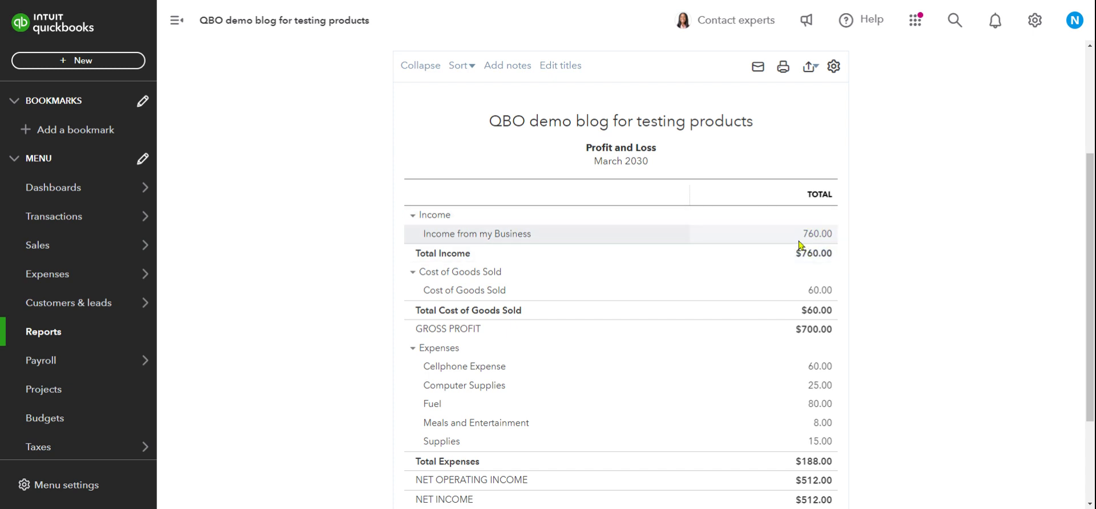
Review the March 2030 income and expense lines, inspect the transactions behind Total Income, and return to the Profit and Loss report.
{"action": "scroll", "coordinate": [868, 316], "scroll_direction": "down", "scroll_amount": 1}
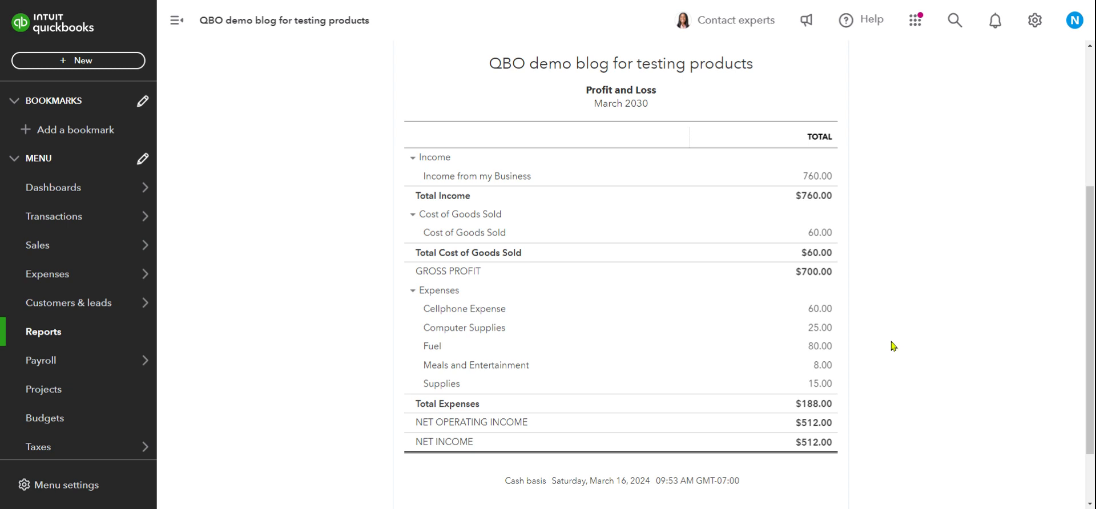
{"action": "scroll", "coordinate": [891, 347], "scroll_direction": "up", "scroll_amount": 2}
{"action": "scroll", "coordinate": [899, 349], "scroll_direction": "down", "scroll_amount": 1}
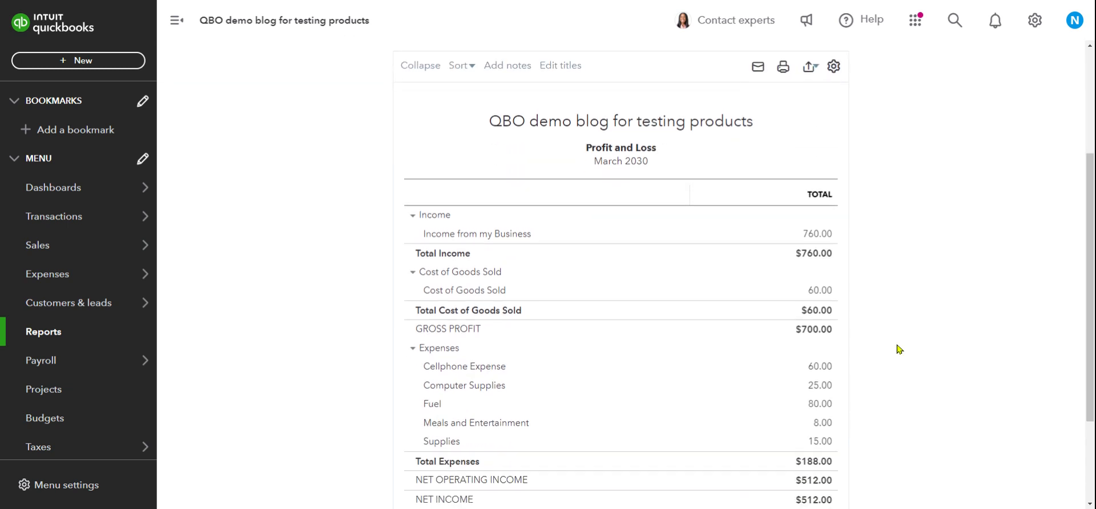
{"action": "scroll", "coordinate": [895, 347], "scroll_direction": "up", "scroll_amount": 2}
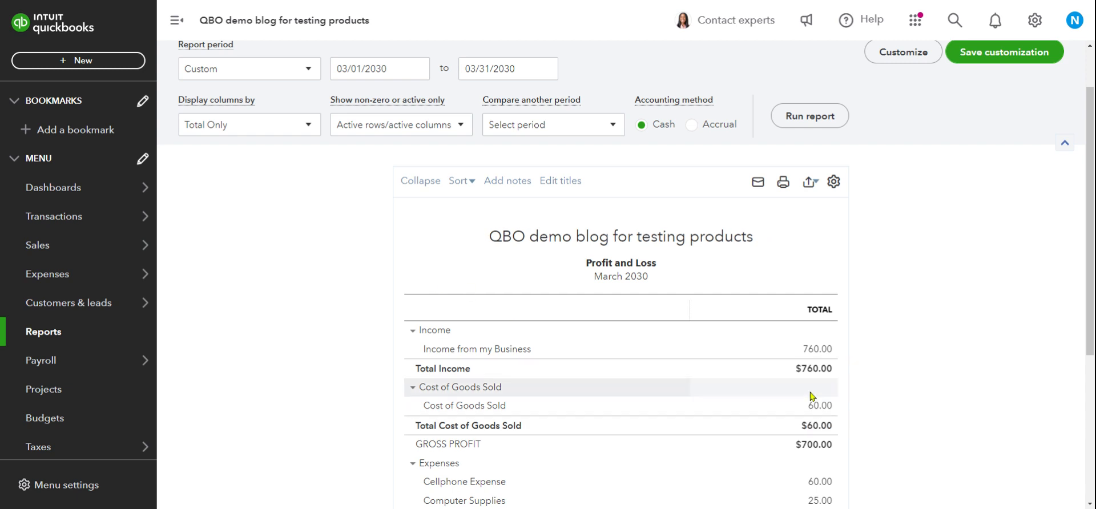
{"action": "scroll", "coordinate": [716, 277], "scroll_direction": "down", "scroll_amount": 1}
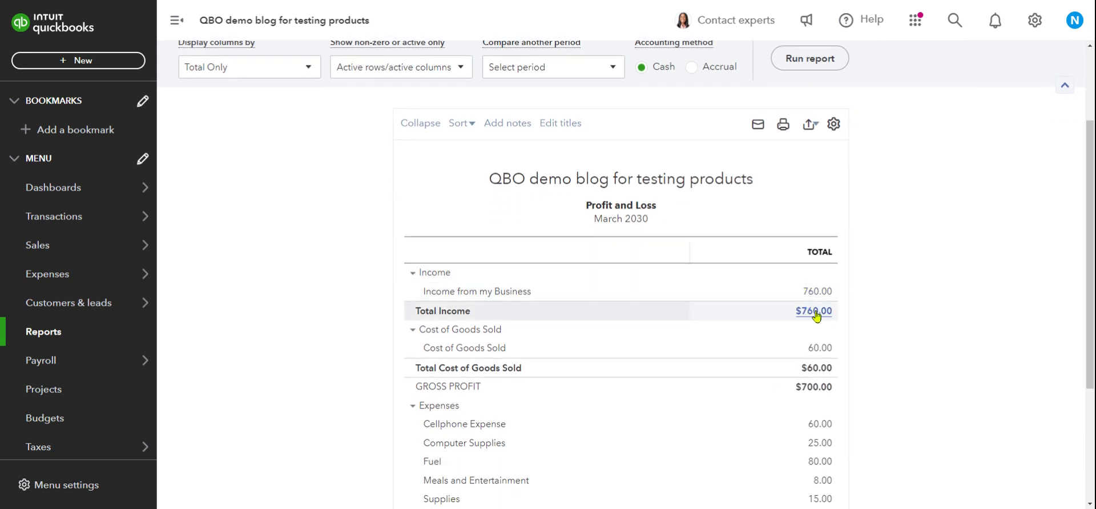
{"action": "left_click", "coordinate": [810, 314]}
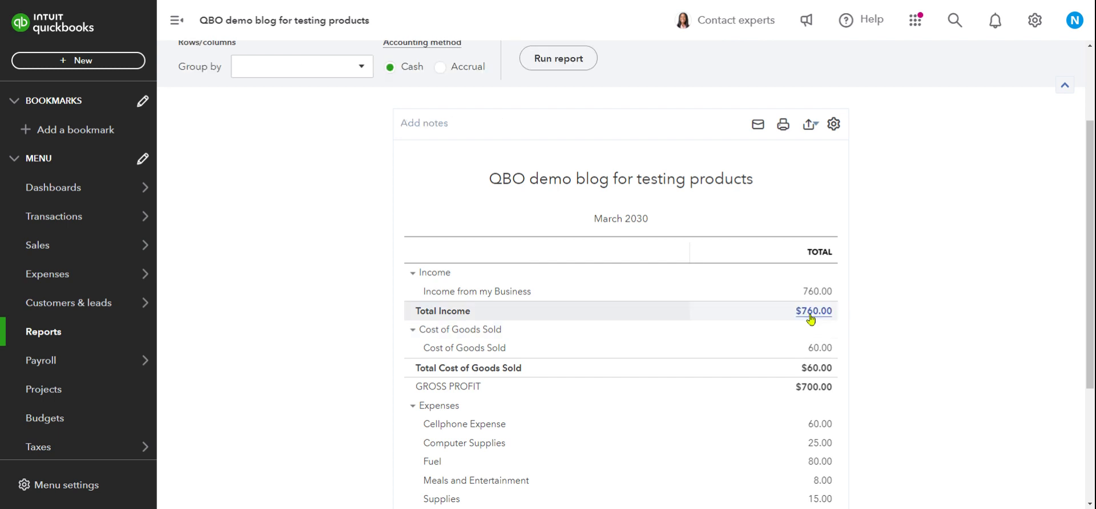
{"action": "left_click", "coordinate": [811, 313]}
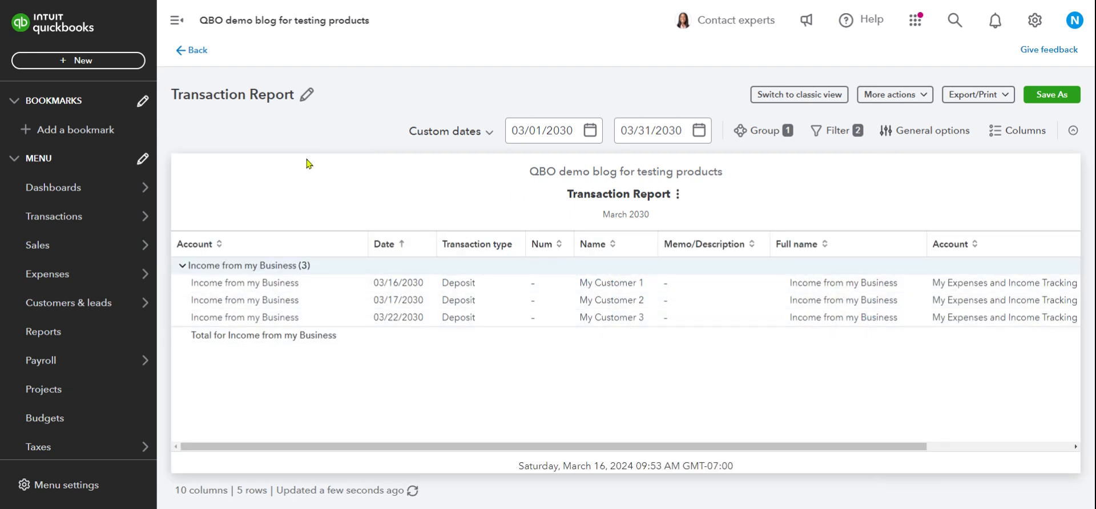
{"action": "left_click", "coordinate": [186, 51]}
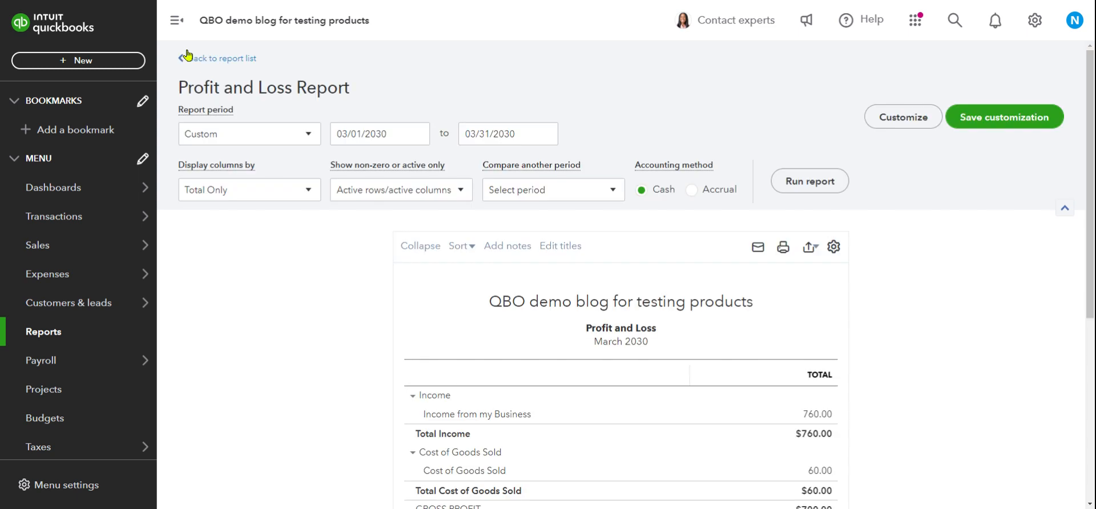
Examine the transactions behind Total Expenses by account and return to the Profit and Loss summary.
{"action": "scroll", "coordinate": [218, 57], "scroll_direction": "down", "scroll_amount": 3}
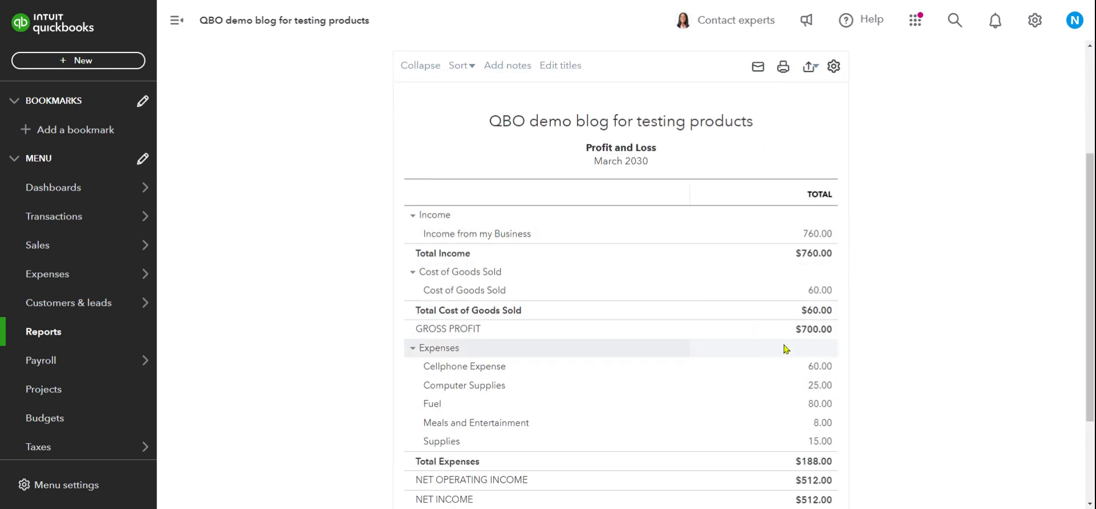
{"action": "scroll", "coordinate": [767, 360], "scroll_direction": "down", "scroll_amount": 2}
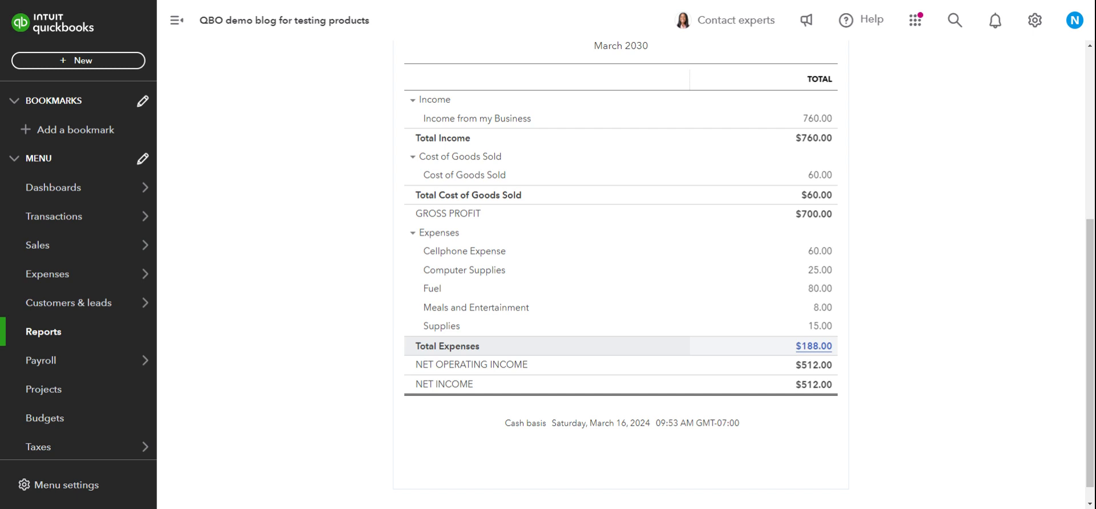
{"action": "left_click", "coordinate": [812, 346]}
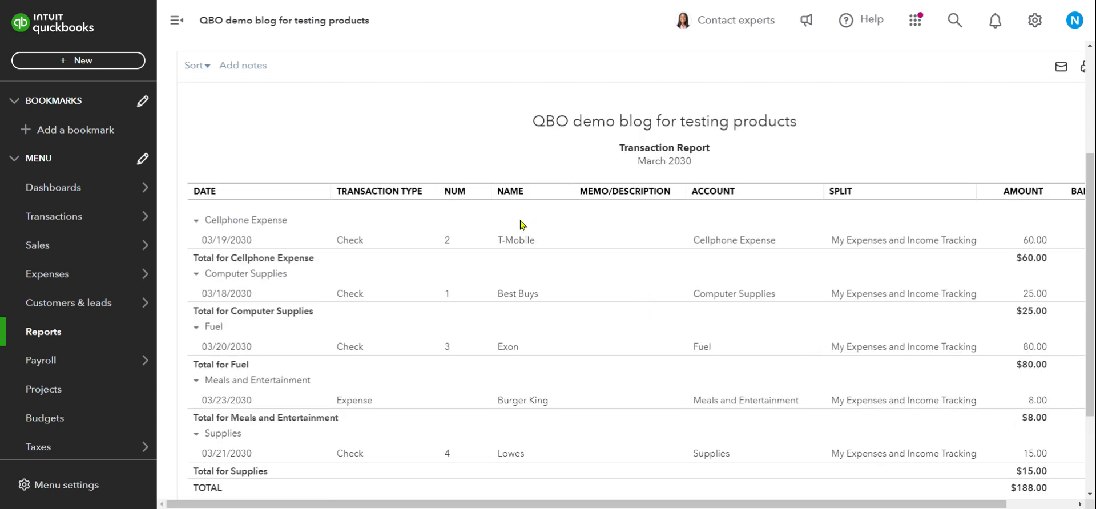
{"action": "scroll", "coordinate": [539, 274], "scroll_direction": "down", "scroll_amount": 1}
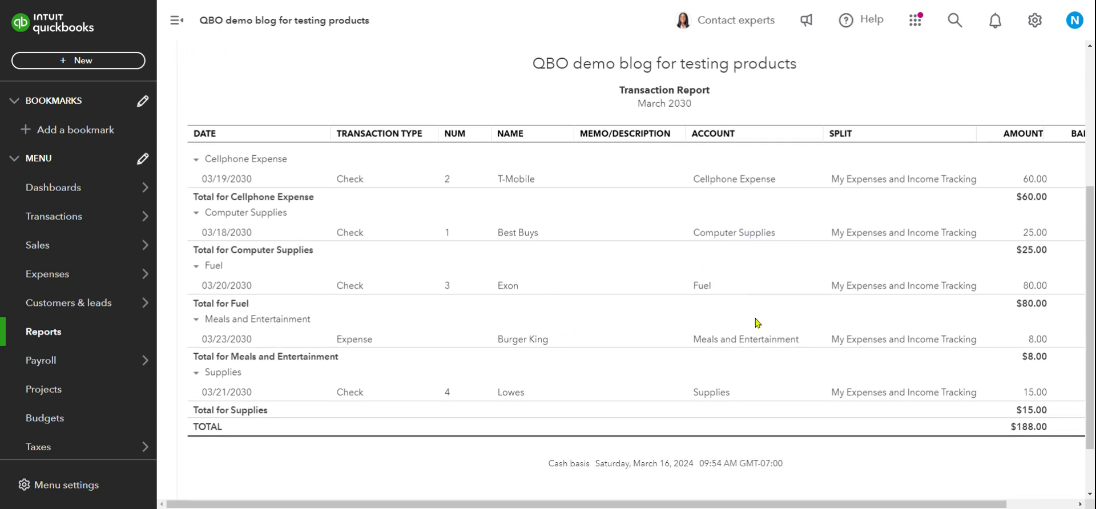
{"action": "scroll", "coordinate": [451, 145], "scroll_direction": "up", "scroll_amount": 4}
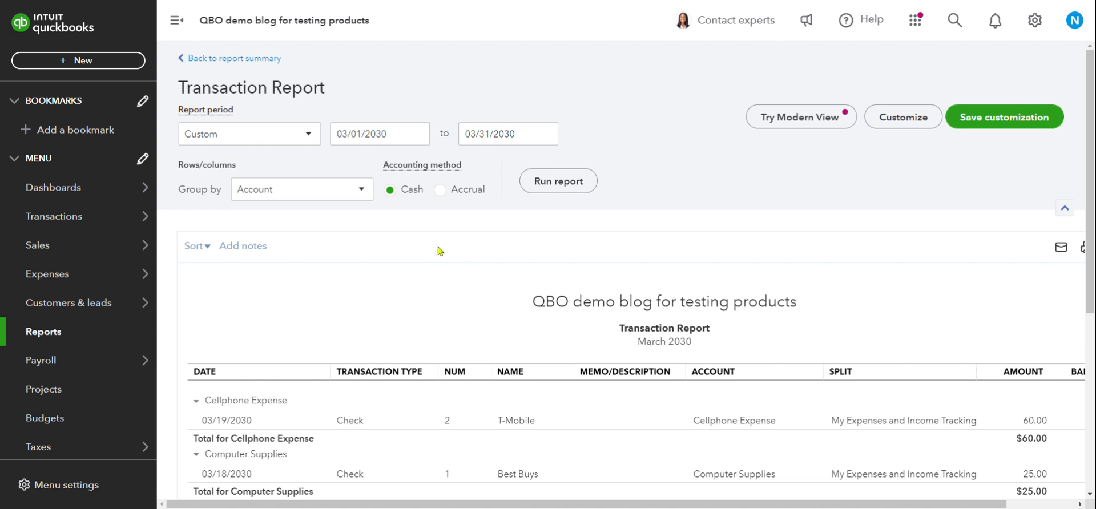
{"action": "left_click", "coordinate": [201, 59]}
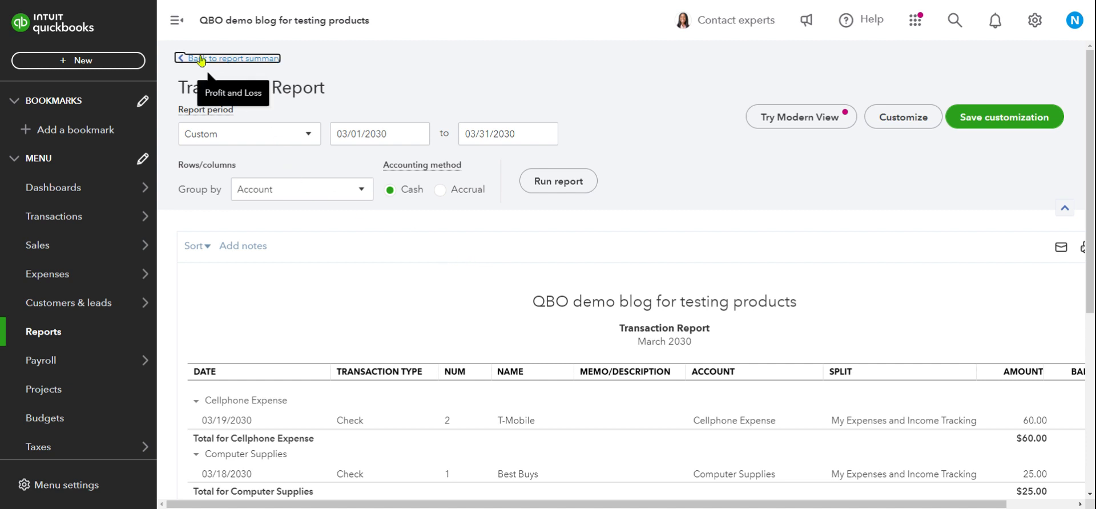
{"action": "scroll", "coordinate": [201, 59], "scroll_direction": "down", "scroll_amount": 5}
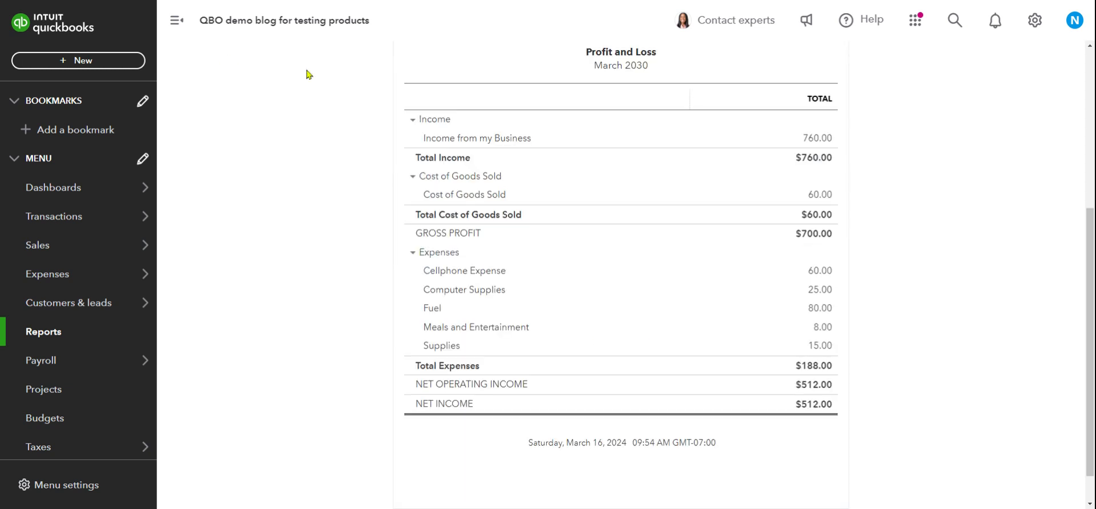
Set the start date of the Profit and Loss report's custom period to 01/01/2030.
{"action": "scroll", "coordinate": [618, 200], "scroll_direction": "up", "scroll_amount": 2}
{"action": "scroll", "coordinate": [617, 199], "scroll_direction": "up", "scroll_amount": 3}
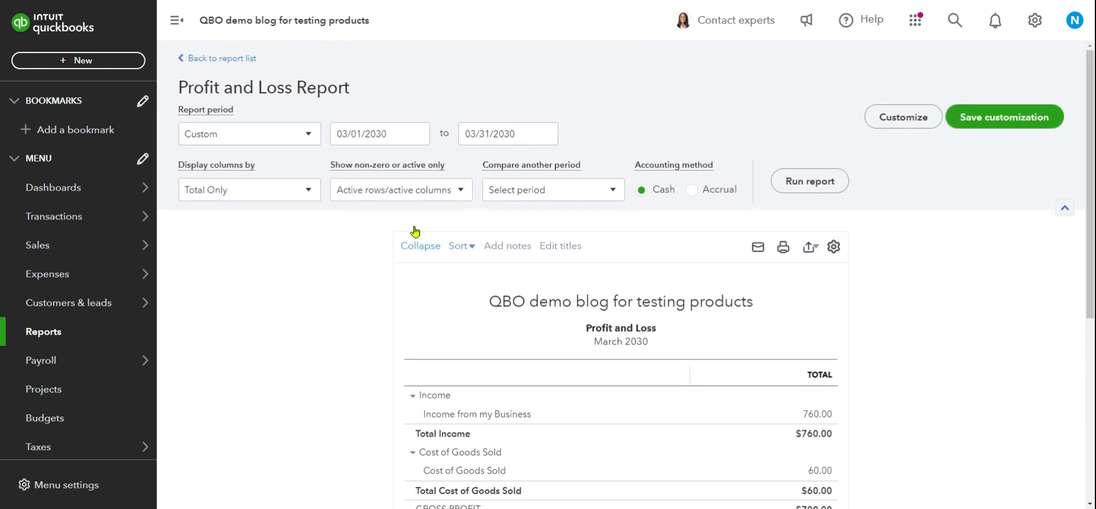
{"action": "left_click", "coordinate": [417, 135]}
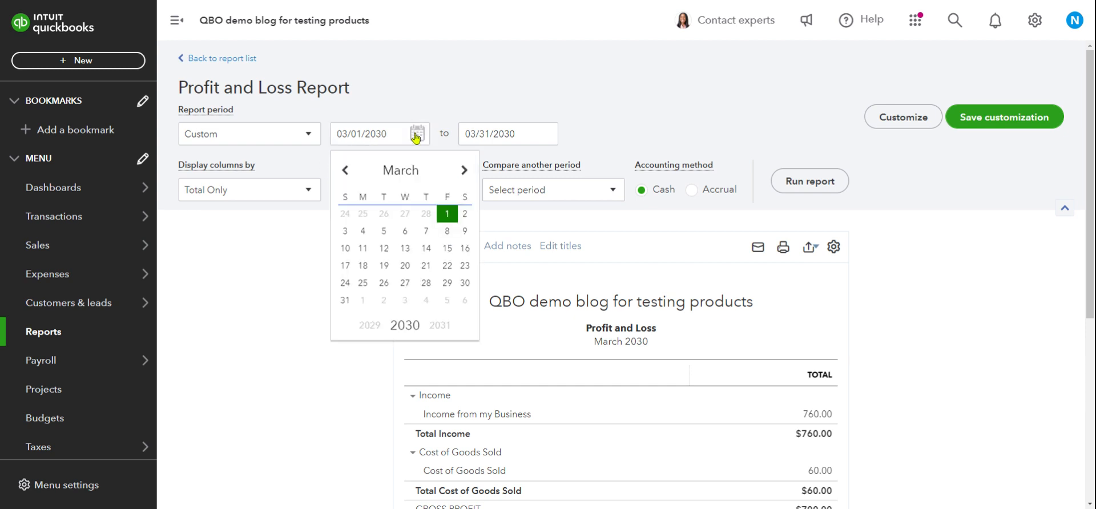
{"action": "left_click", "coordinate": [346, 172]}
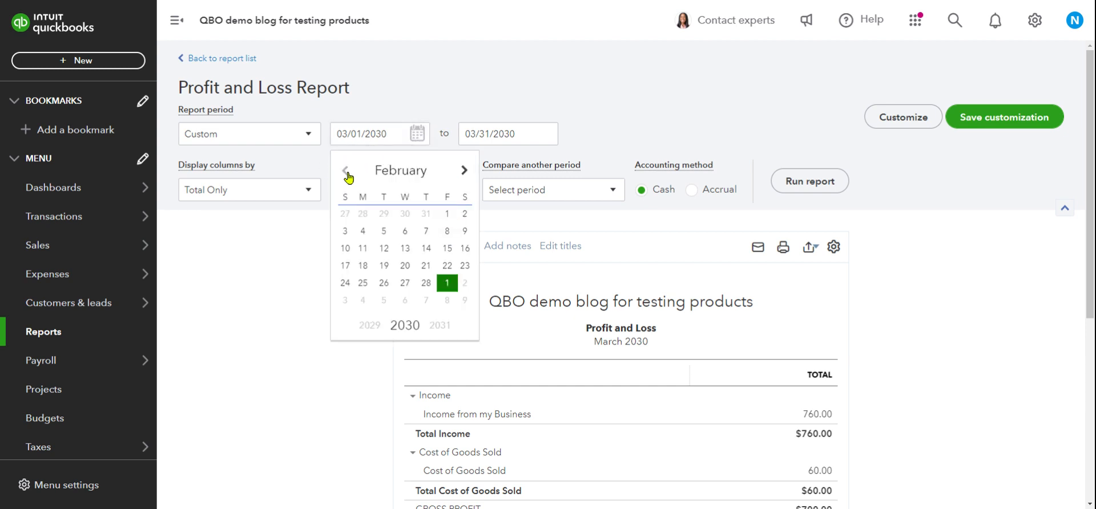
{"action": "left_click", "coordinate": [346, 172]}
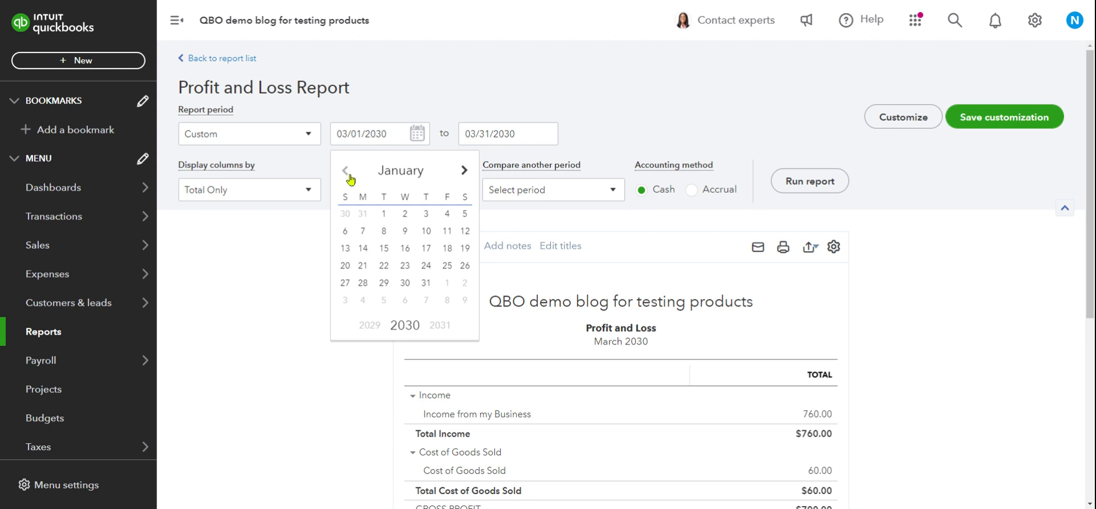
{"action": "left_click", "coordinate": [383, 214]}
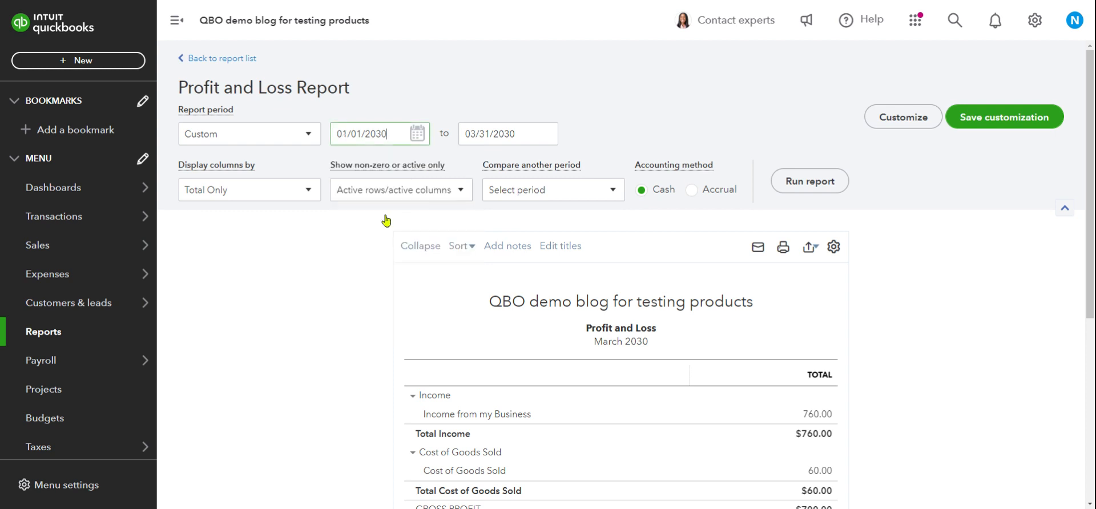
Set the end date of the report's custom period to 12/31/2030.
{"action": "left_click", "coordinate": [518, 138]}
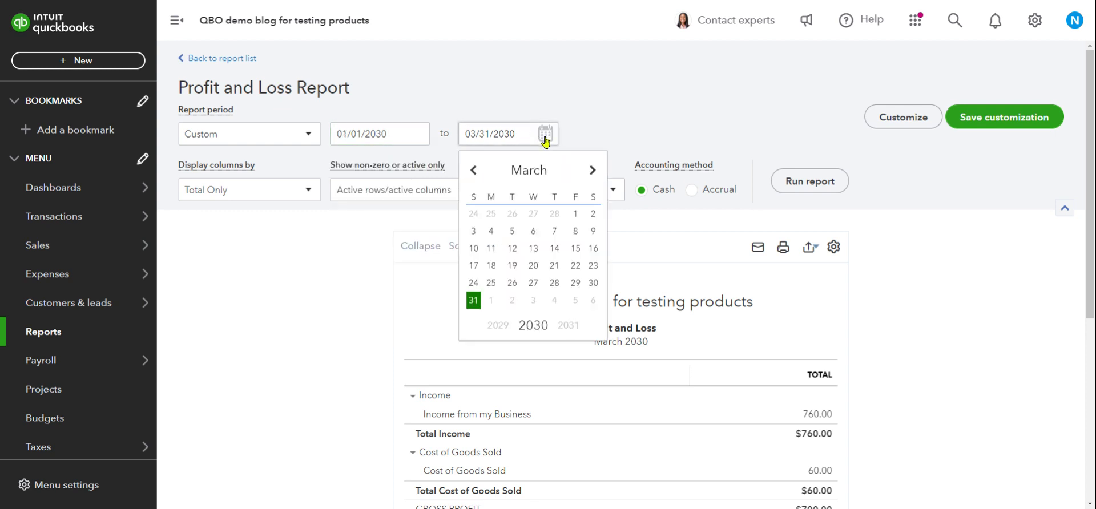
{"action": "left_click", "coordinate": [597, 177]}
{"action": "left_click", "coordinate": [597, 177]}
{"action": "left_click", "coordinate": [597, 177]}
{"action": "left_click", "coordinate": [598, 177]}
{"action": "left_click", "coordinate": [597, 176]}
{"action": "left_click", "coordinate": [597, 176]}
{"action": "left_click", "coordinate": [597, 176]}
{"action": "left_click", "coordinate": [597, 176]}
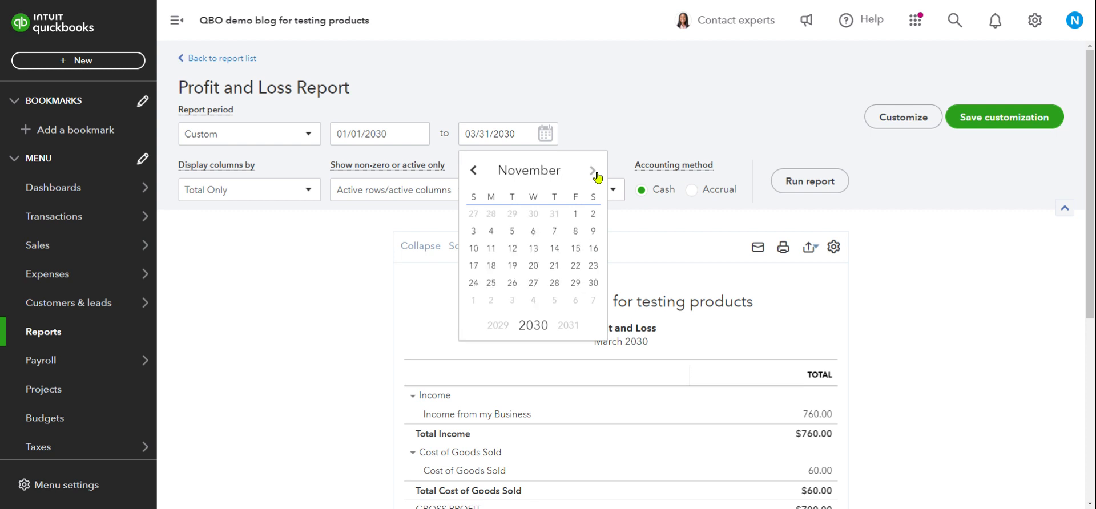
{"action": "left_click", "coordinate": [597, 177]}
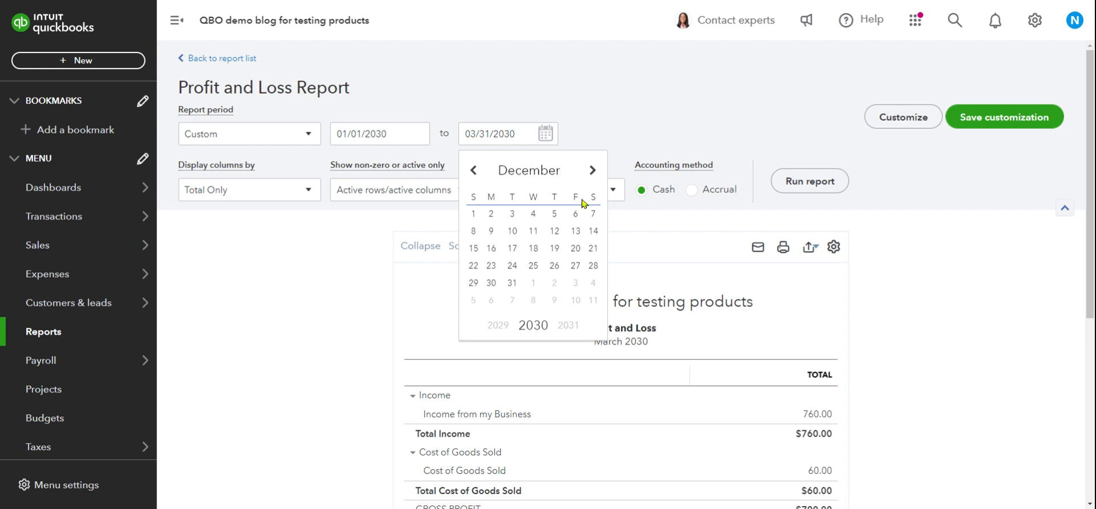
{"action": "left_click", "coordinate": [512, 282]}
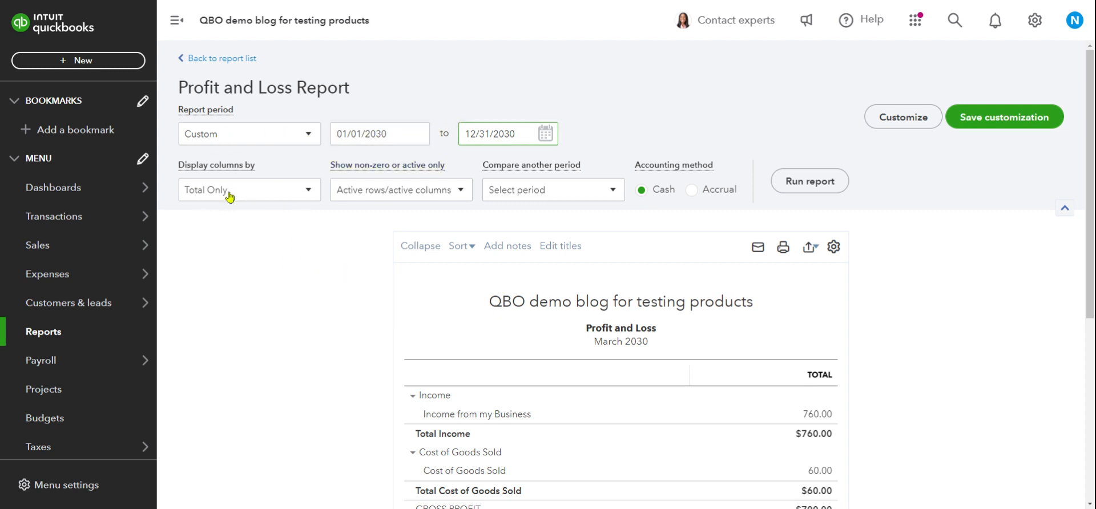
Display the Profit and Loss columns by Months, run the report, and review the monthly income and expense figures.
{"action": "left_click", "coordinate": [260, 195]}
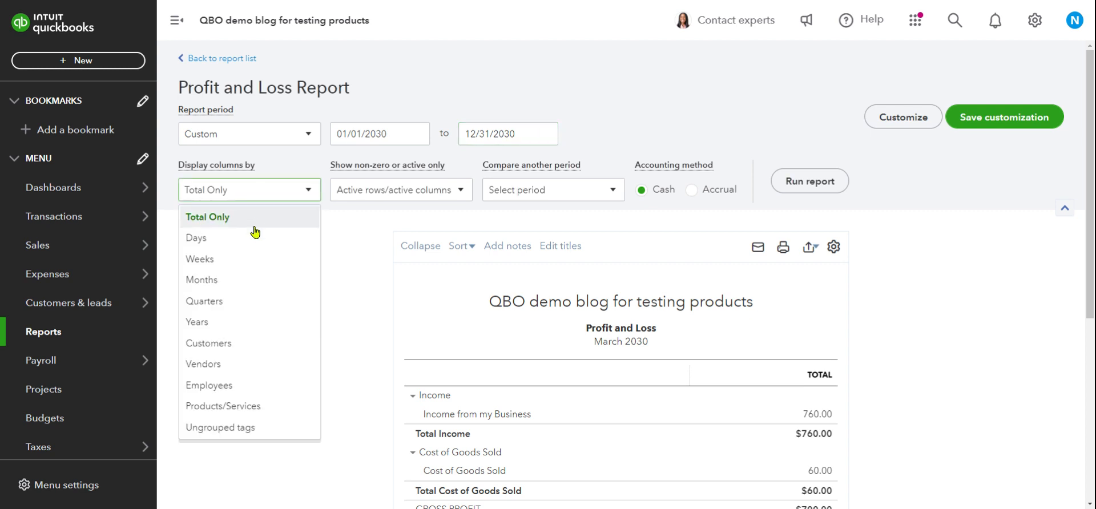
{"action": "left_click", "coordinate": [197, 283]}
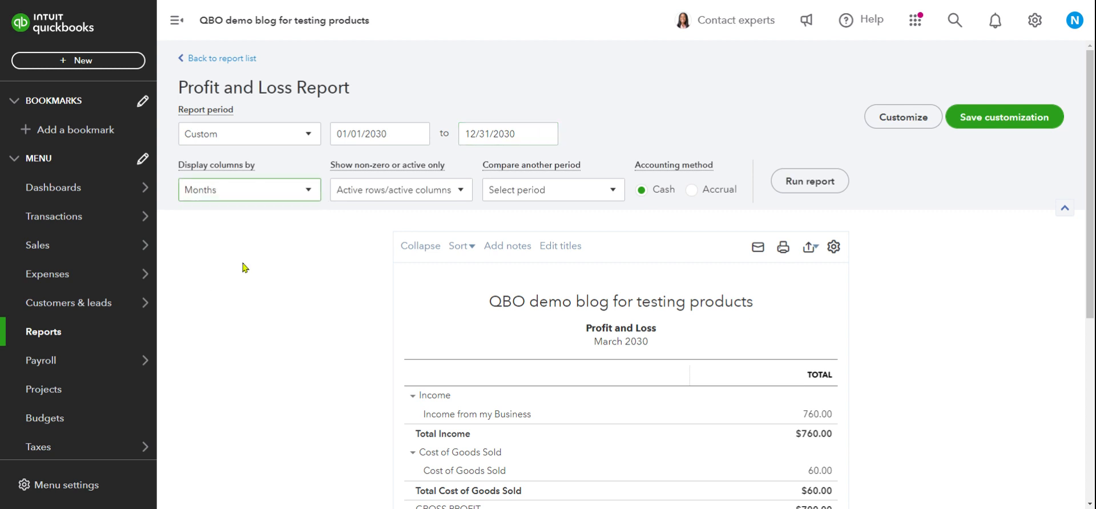
{"action": "left_click", "coordinate": [807, 181]}
{"action": "scroll", "coordinate": [725, 181], "scroll_direction": "down", "scroll_amount": 3}
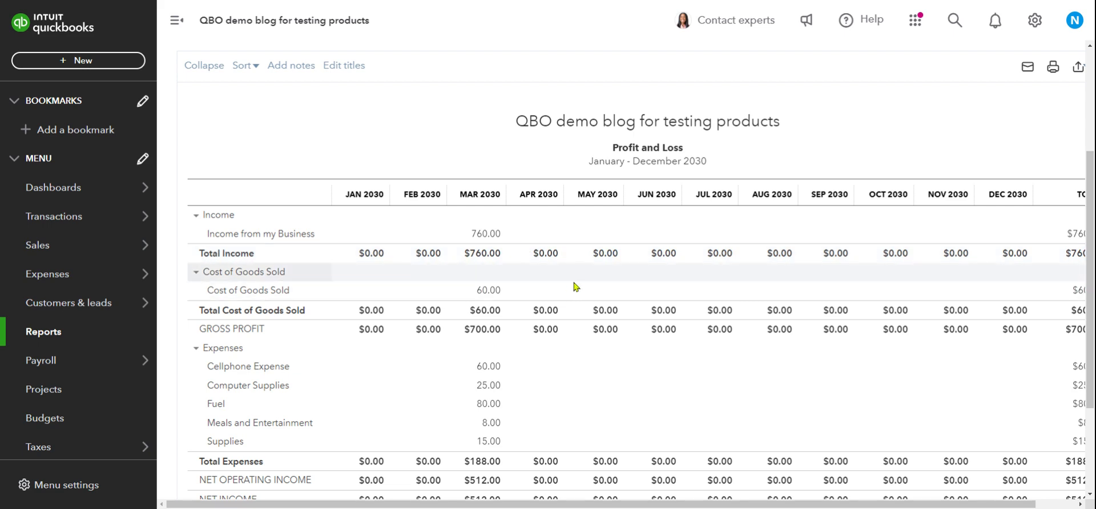
{"action": "scroll", "coordinate": [514, 286], "scroll_direction": "down", "scroll_amount": 2}
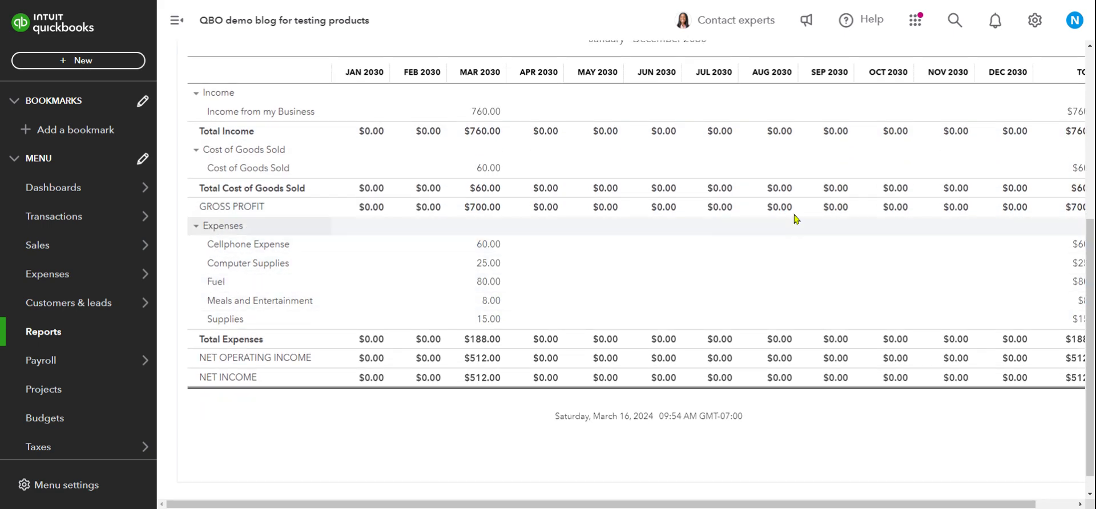
{"action": "scroll", "coordinate": [799, 229], "scroll_direction": "up", "scroll_amount": 3}
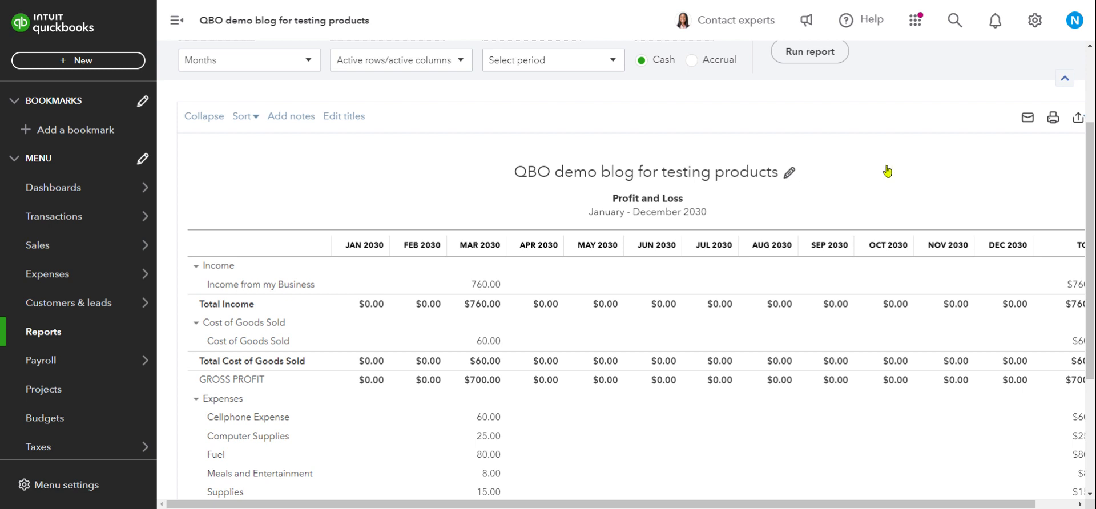
{"action": "scroll", "coordinate": [879, 169], "scroll_direction": "down", "scroll_amount": 2}
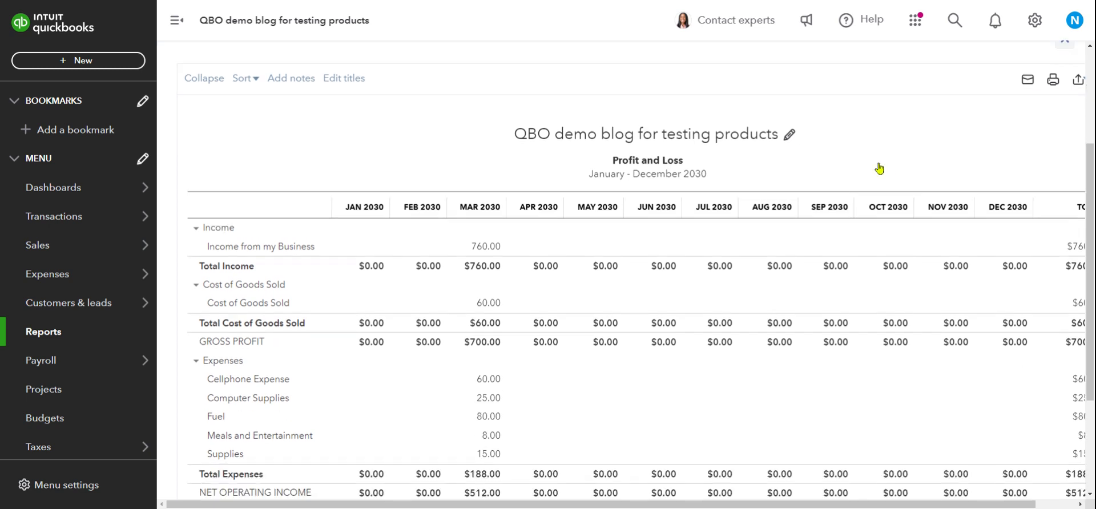
{"action": "scroll", "coordinate": [631, 197], "scroll_direction": "up", "scroll_amount": 4}
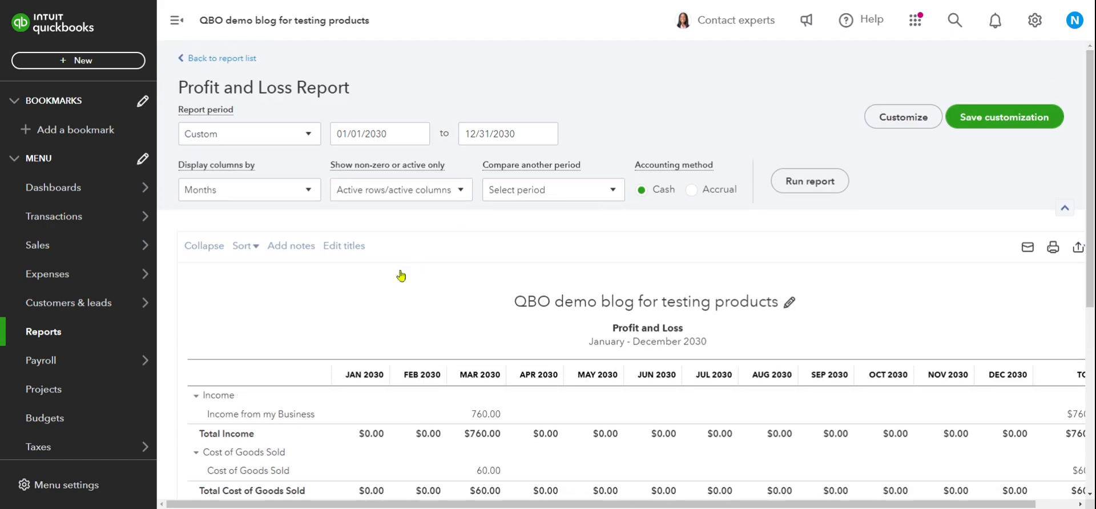
Leave the report and view the register of the My Expenses and Income Tracking account from the chart of accounts.
{"action": "left_click", "coordinate": [196, 59]}
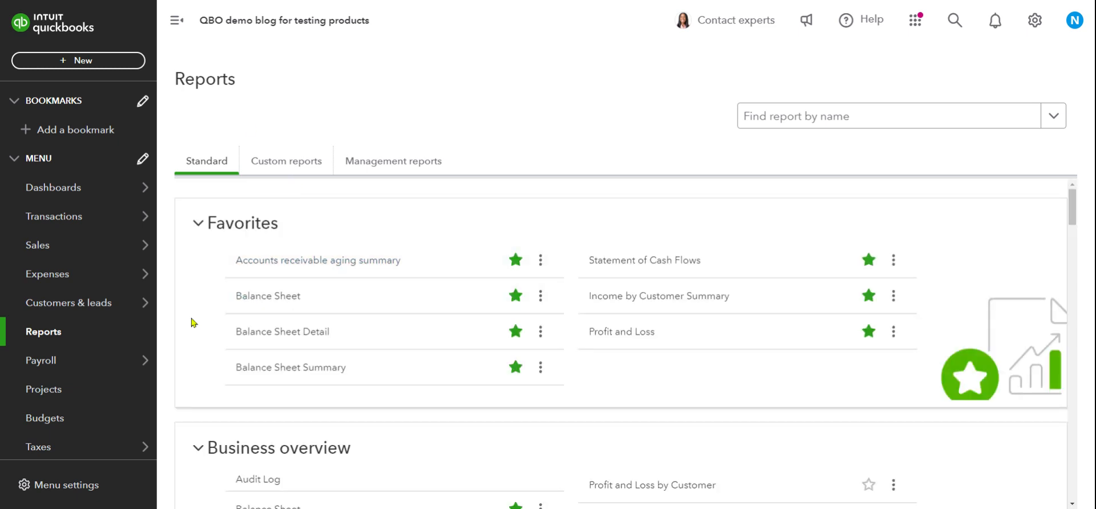
{"action": "mouse_move", "coordinate": [39, 264]}
{"action": "mouse_move", "coordinate": [68, 215]}
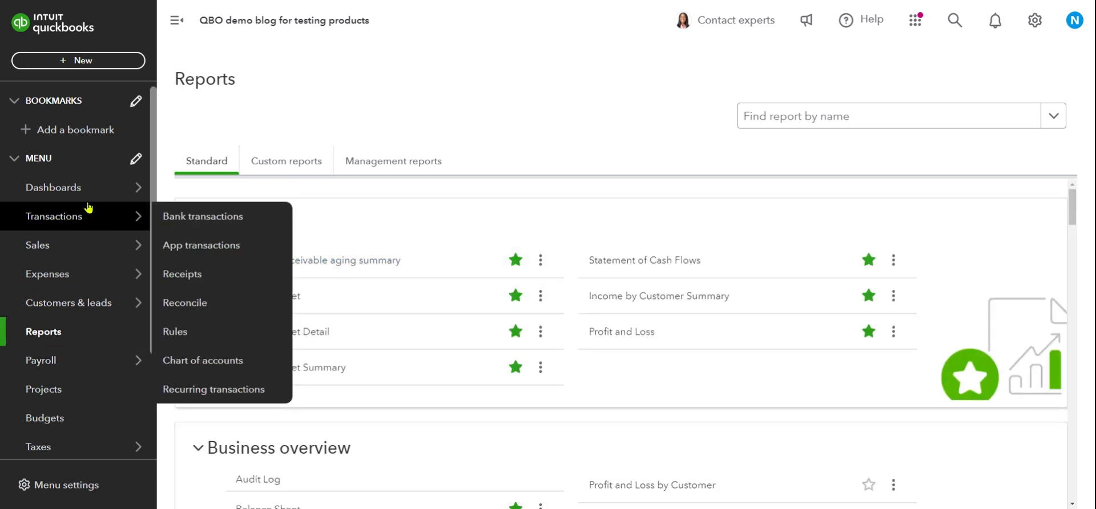
{"action": "left_click", "coordinate": [217, 361]}
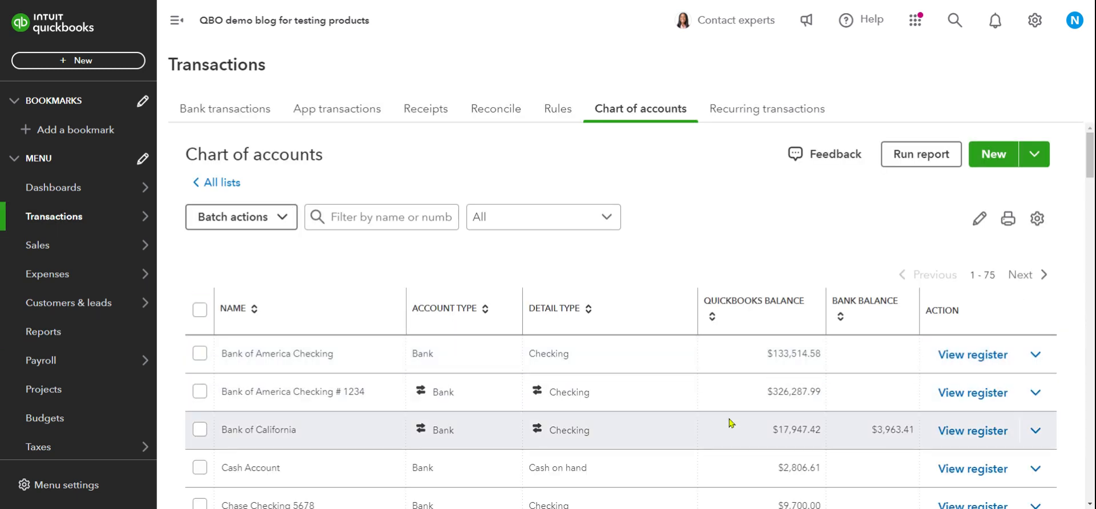
{"action": "scroll", "coordinate": [697, 404], "scroll_direction": "down", "scroll_amount": 3}
{"action": "scroll", "coordinate": [697, 406], "scroll_direction": "down", "scroll_amount": 2}
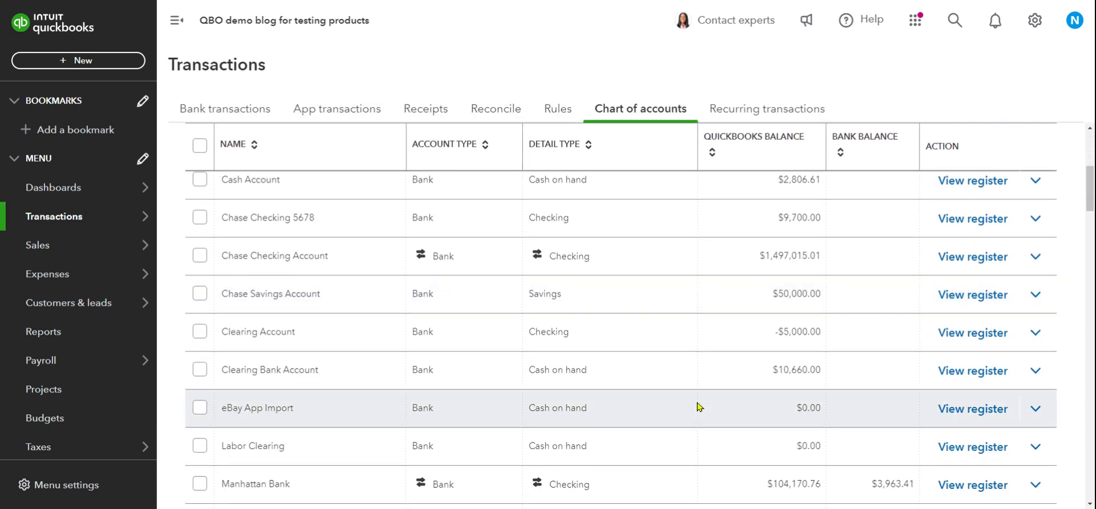
{"action": "scroll", "coordinate": [700, 407], "scroll_direction": "down", "scroll_amount": 2}
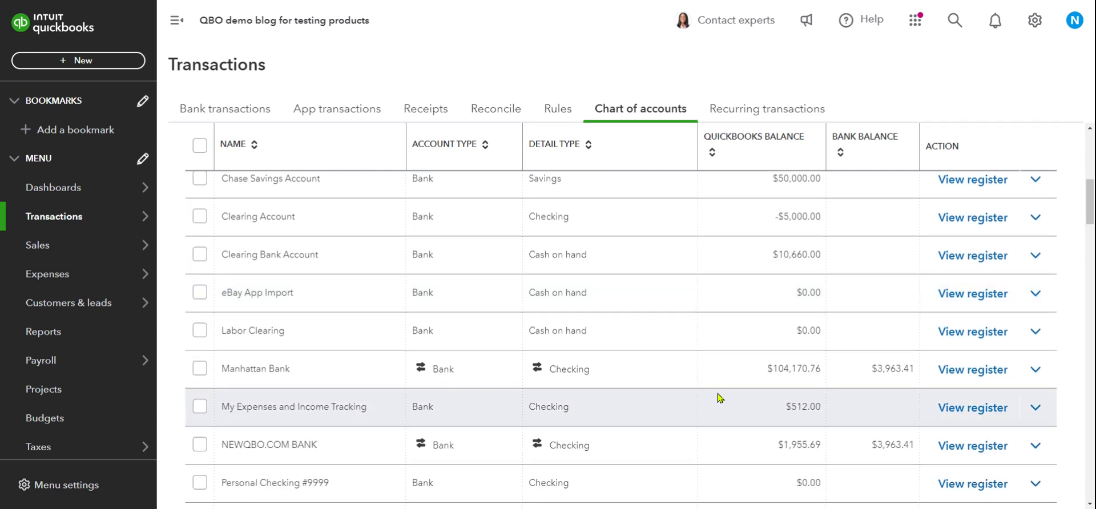
{"action": "left_click", "coordinate": [959, 408]}
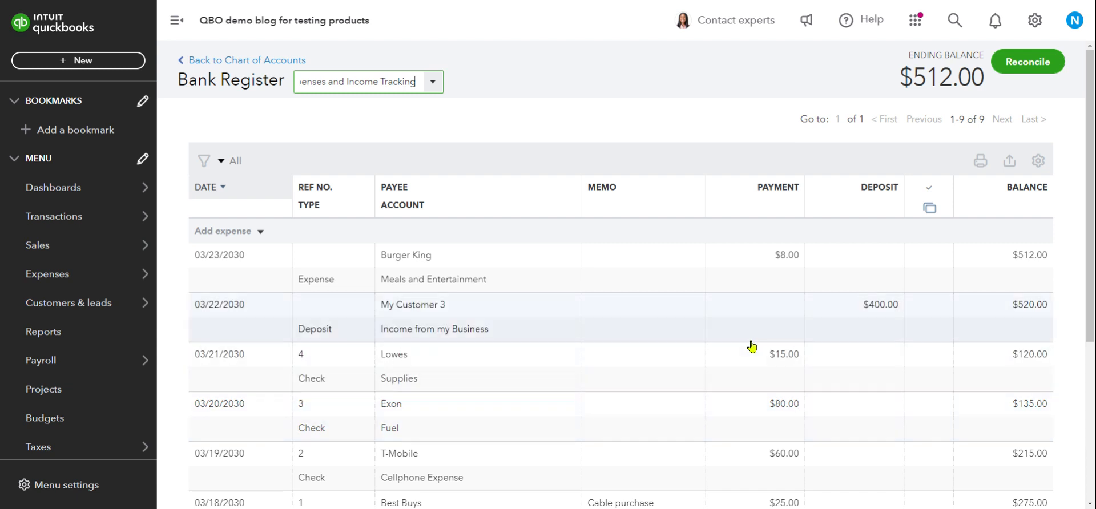
Look through the dashboard's bank accounts and its list of available account registers.
{"action": "left_click", "coordinate": [54, 188]}
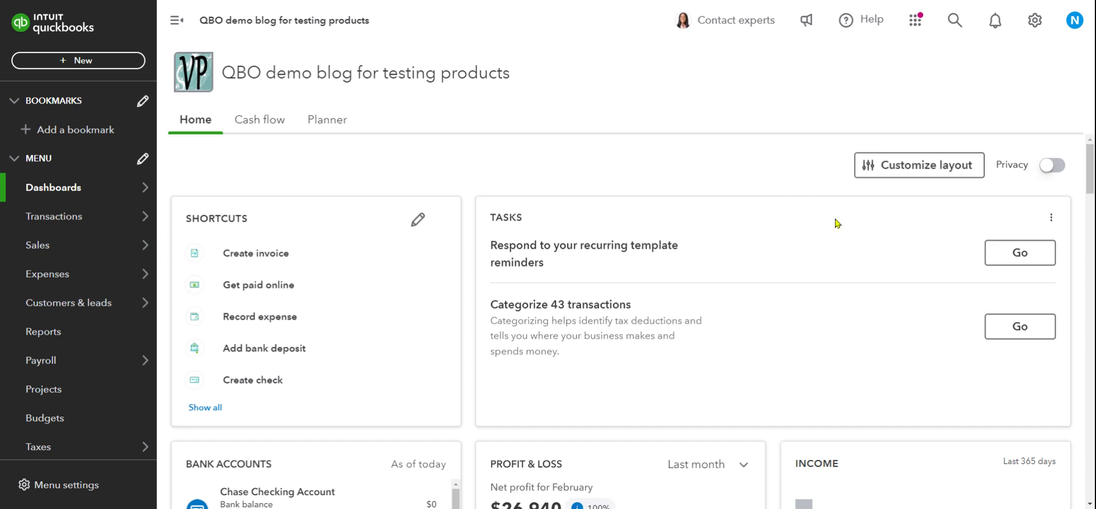
{"action": "scroll", "coordinate": [832, 220], "scroll_direction": "down", "scroll_amount": 4}
{"action": "mouse_move", "coordinate": [819, 253]}
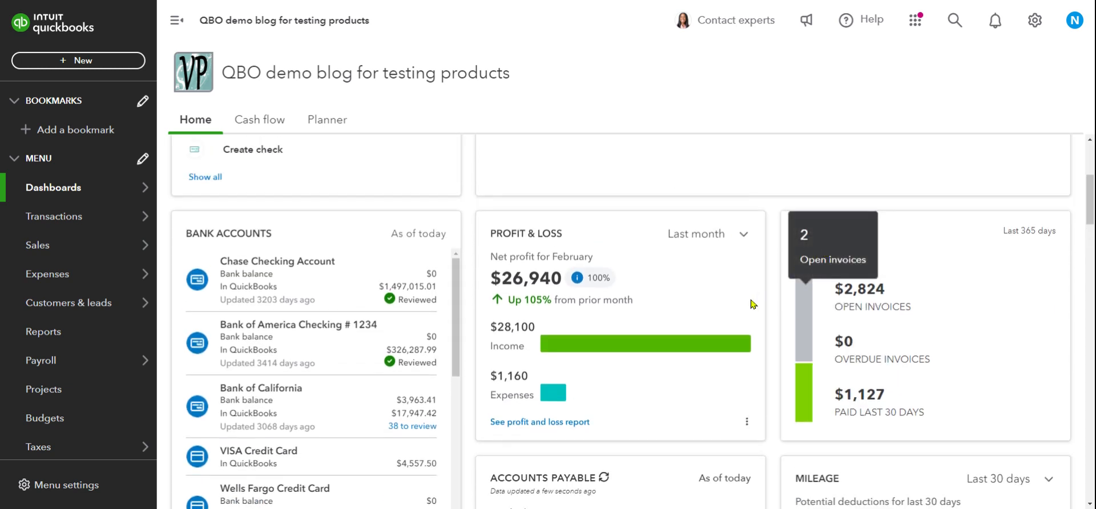
{"action": "scroll", "coordinate": [330, 379], "scroll_direction": "down", "scroll_amount": 6}
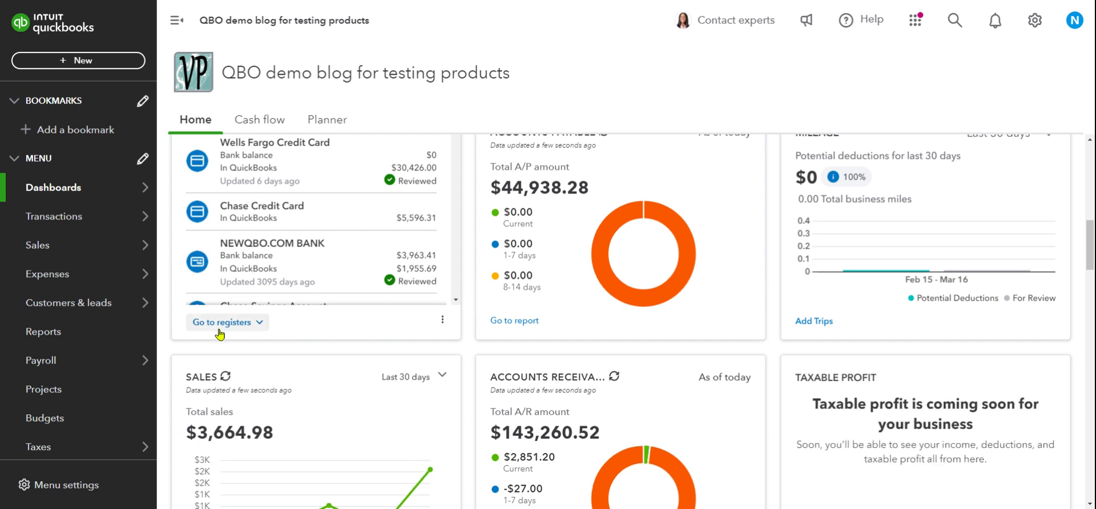
{"action": "left_click", "coordinate": [254, 323]}
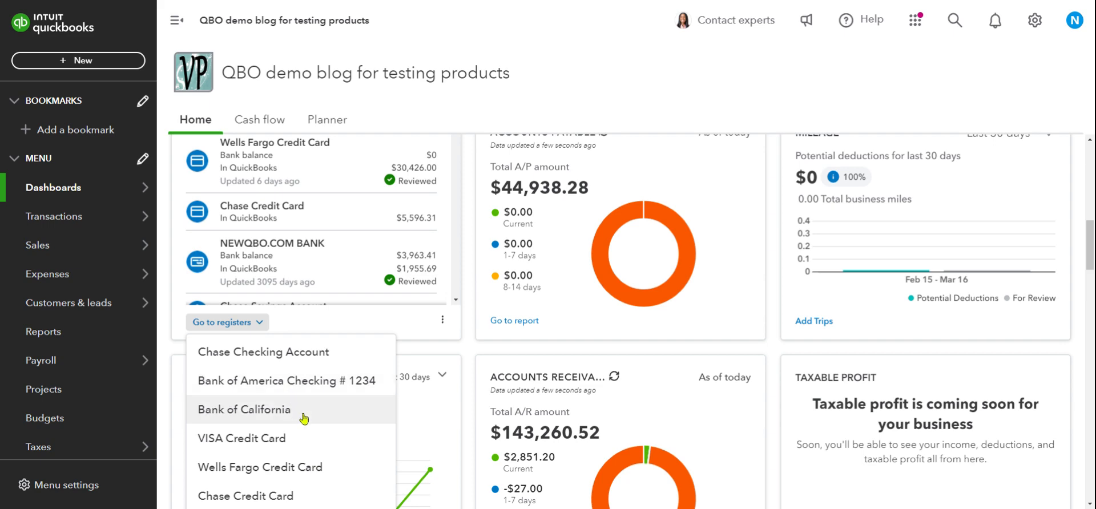
{"action": "scroll", "coordinate": [491, 412], "scroll_direction": "down", "scroll_amount": 5}
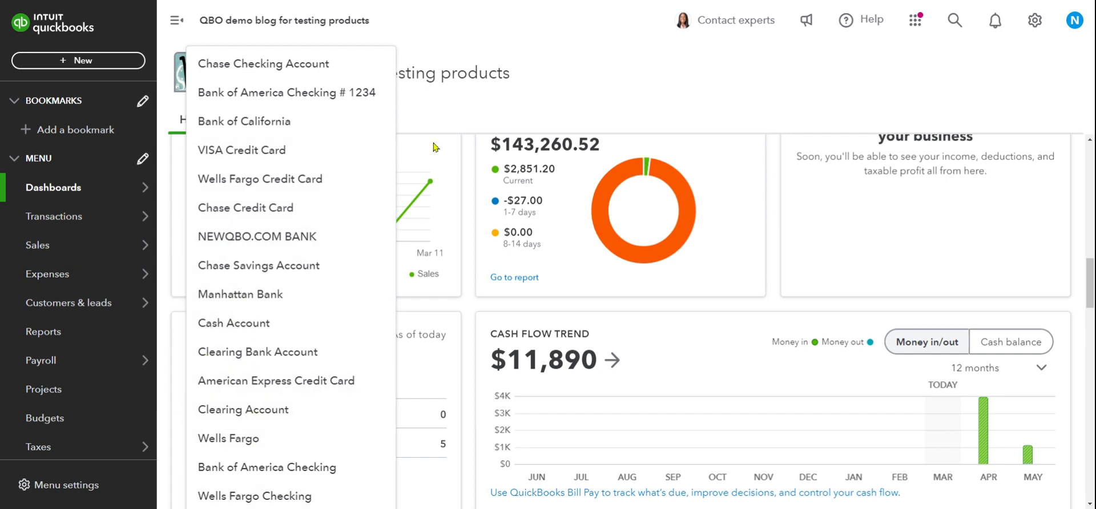
{"action": "scroll", "coordinate": [436, 148], "scroll_direction": "up", "scroll_amount": 4}
{"action": "scroll", "coordinate": [445, 149], "scroll_direction": "up", "scroll_amount": 3}
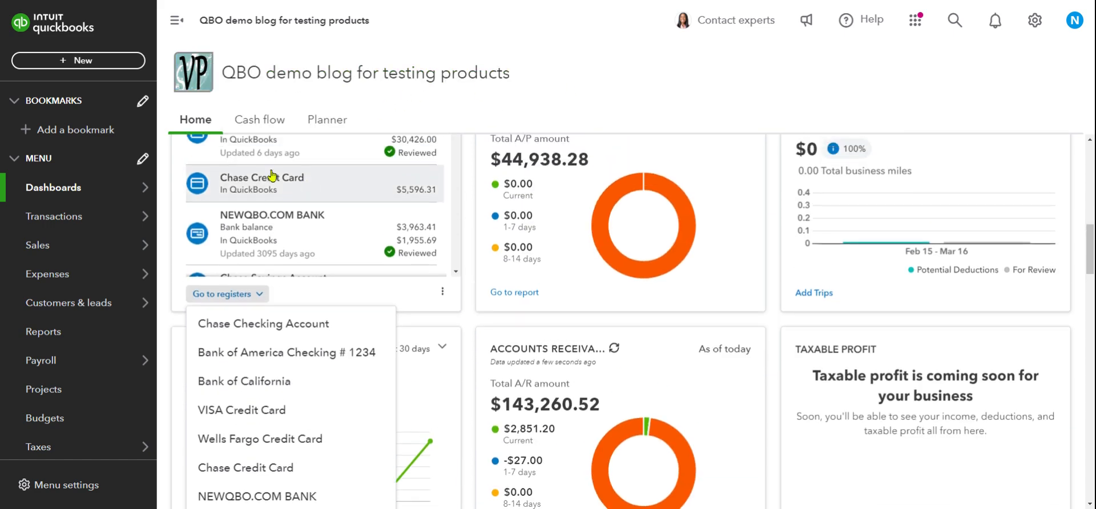
Return to the chart of accounts and reopen the My Expenses and Income Tracking register.
{"action": "mouse_move", "coordinate": [67, 221]}
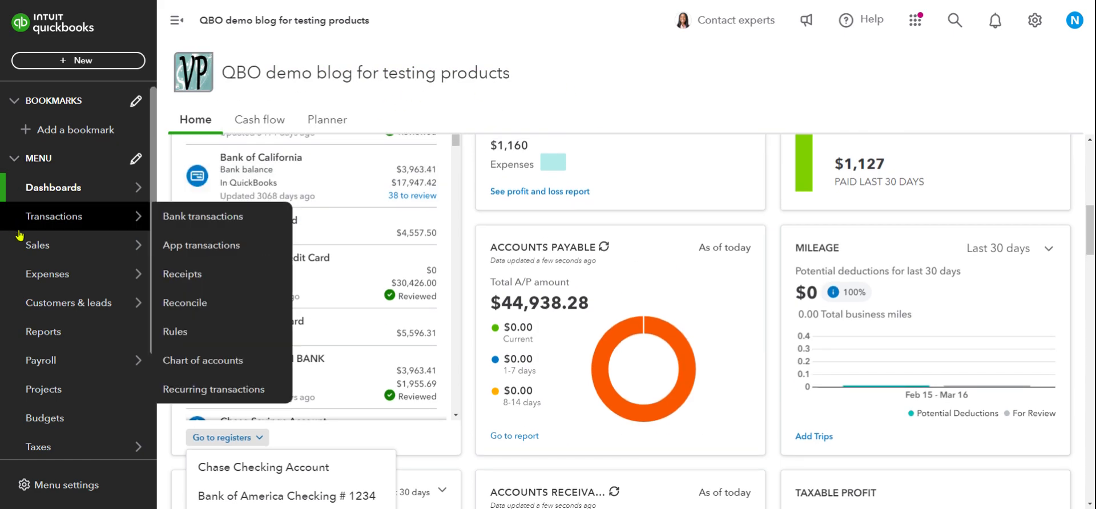
{"action": "left_click", "coordinate": [209, 366]}
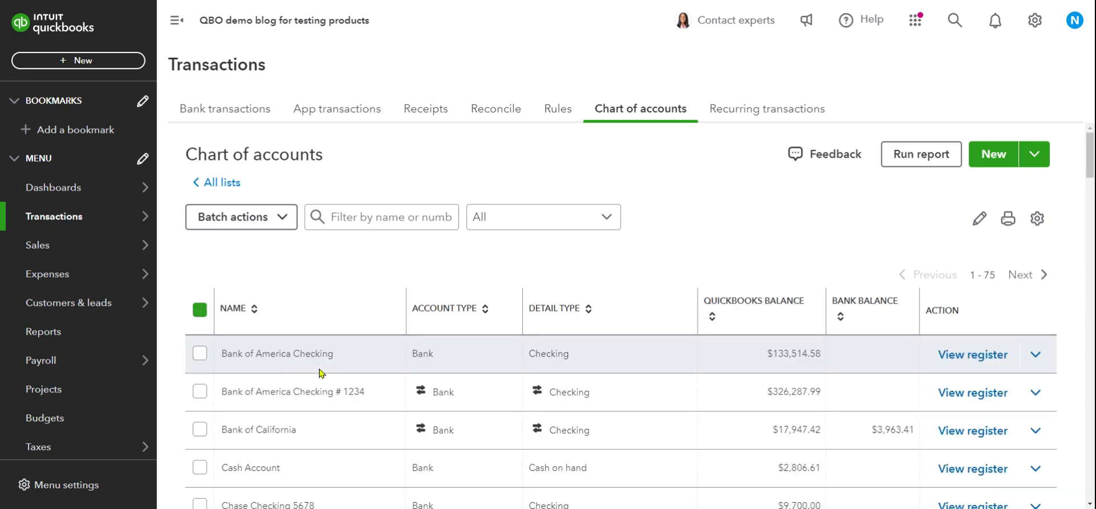
{"action": "scroll", "coordinate": [586, 371], "scroll_direction": "down", "scroll_amount": 6}
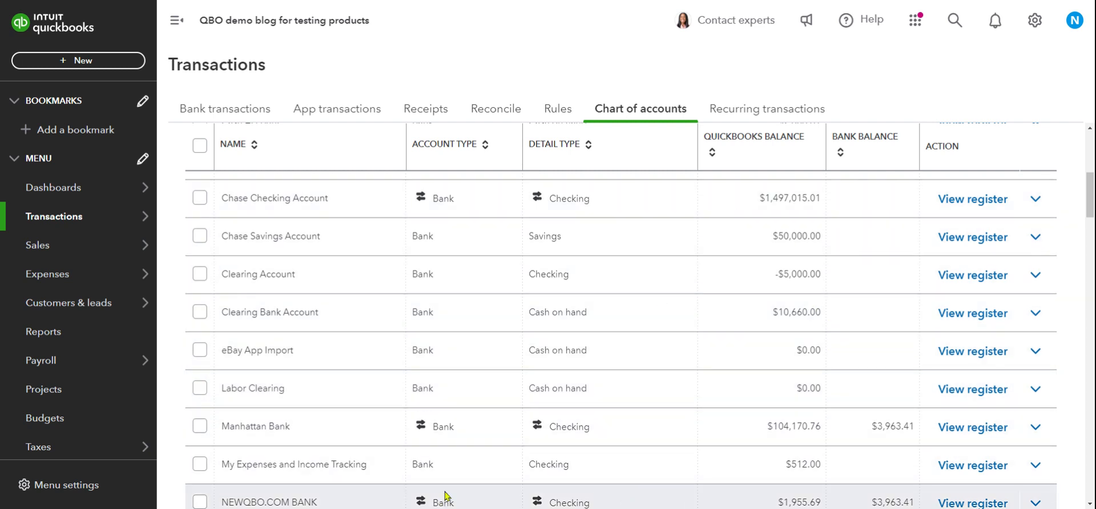
{"action": "left_click", "coordinate": [964, 467]}
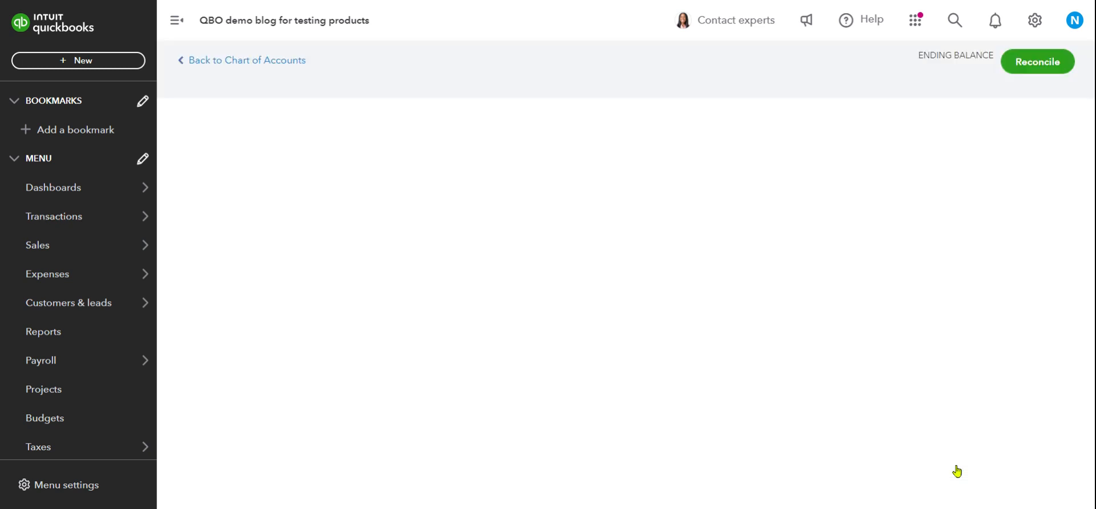